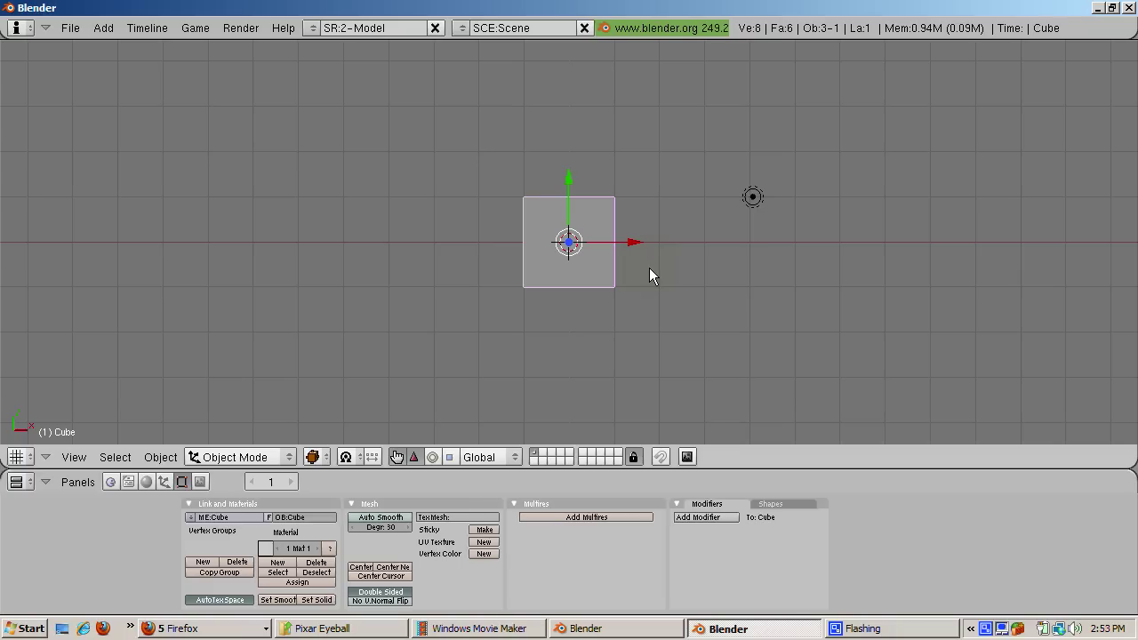
# Delete the default cube and add a UV sphere with 8 segments, 8 rings and a radius of 1.00 in its place
pyautogui.press('x')
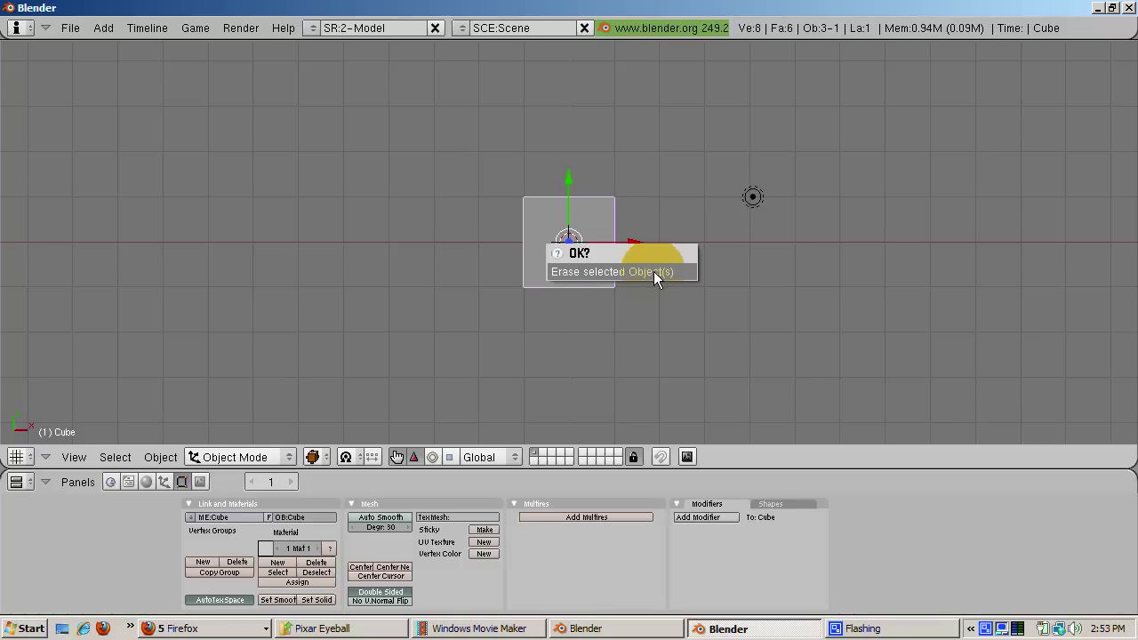
pyautogui.click(654, 272)
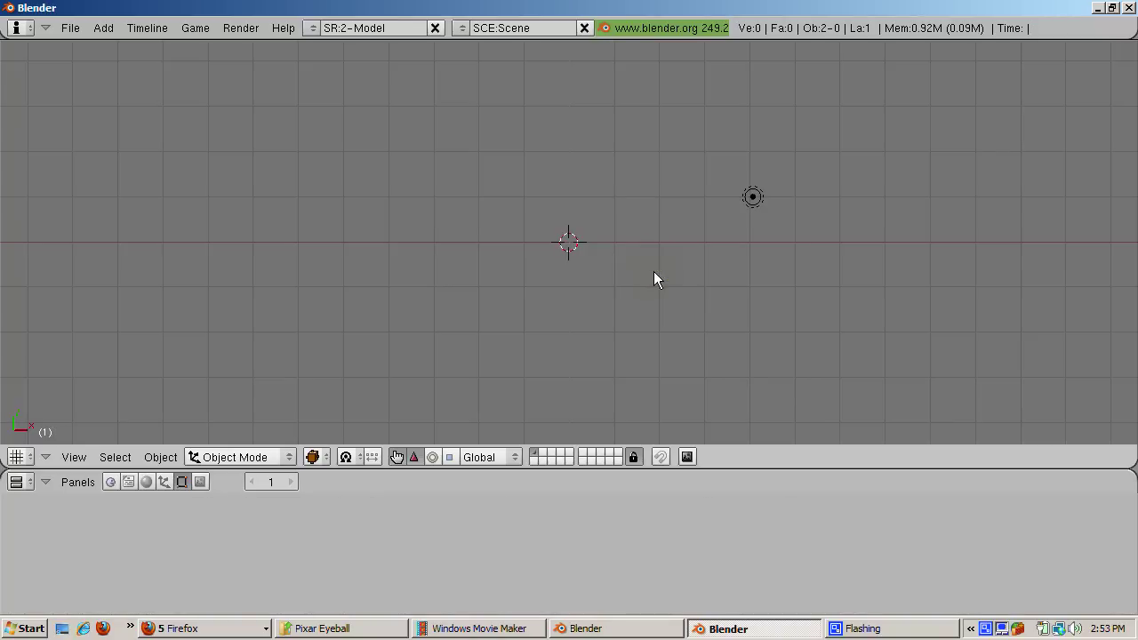
pyautogui.press('space')
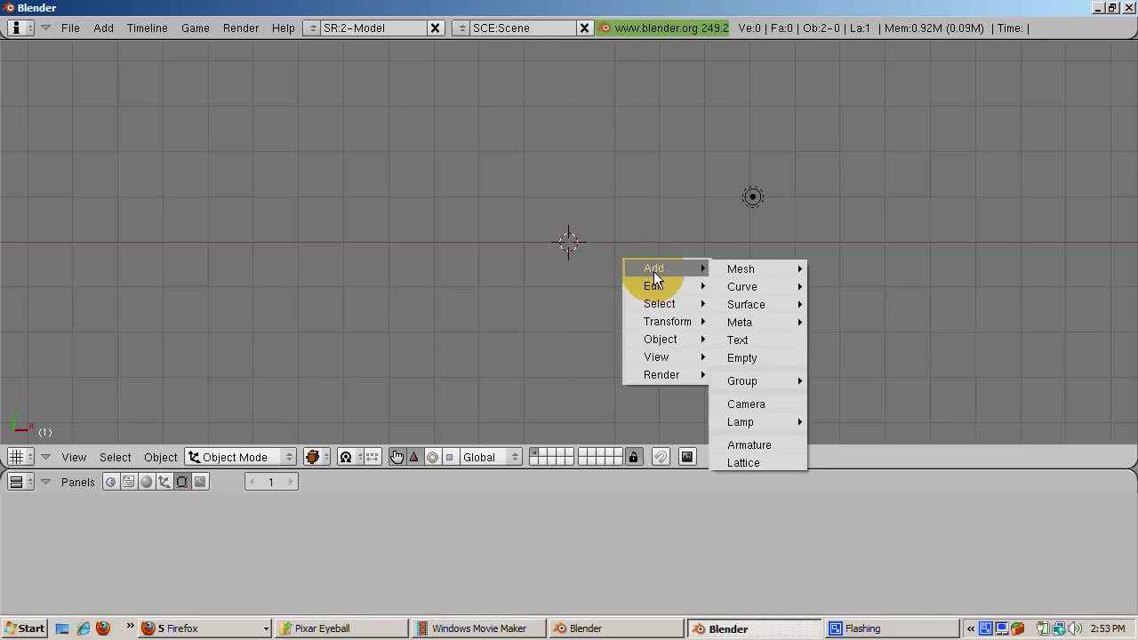
pyautogui.moveTo(732, 271)
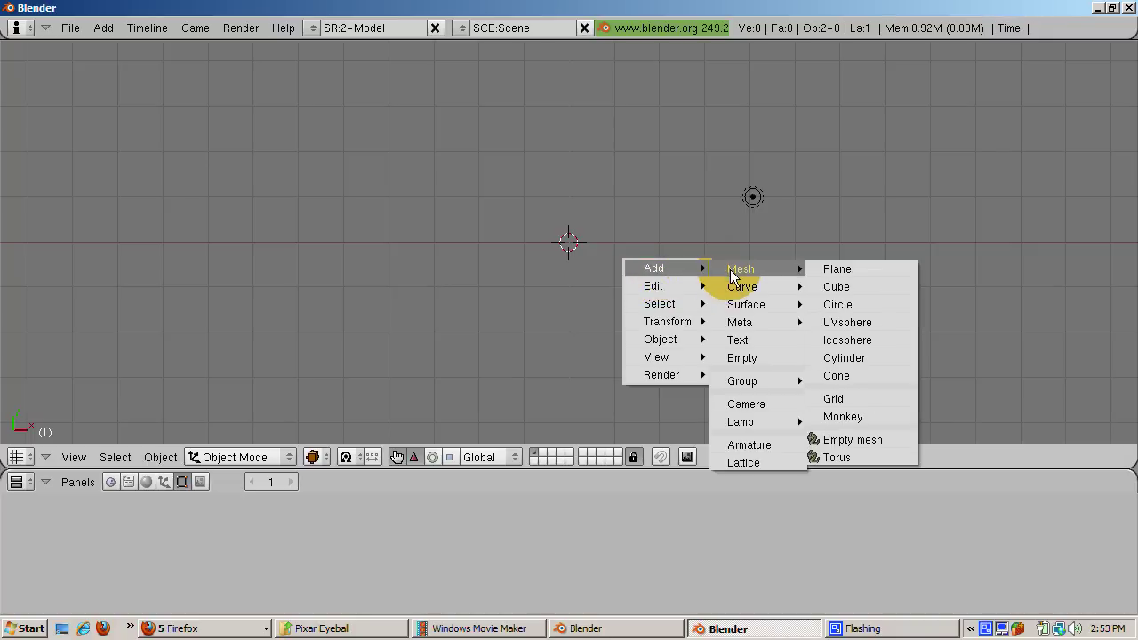
pyautogui.click(848, 322)
pyautogui.write('8')
pyautogui.press('Return')
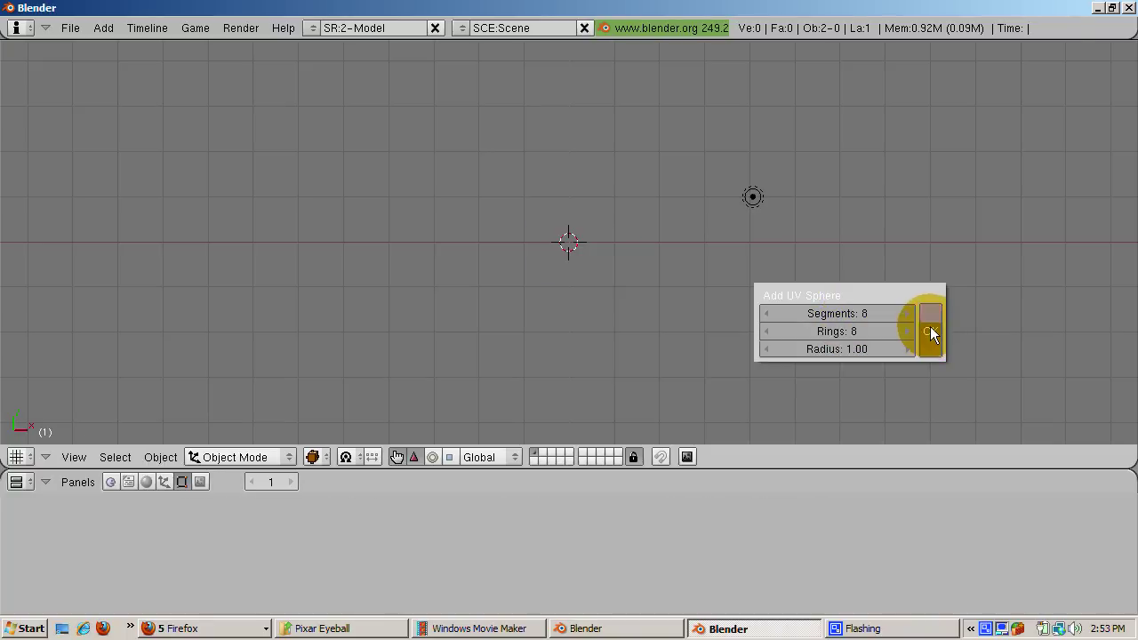
pyautogui.click(931, 326)
pyautogui.scroll(3, 721, 281)
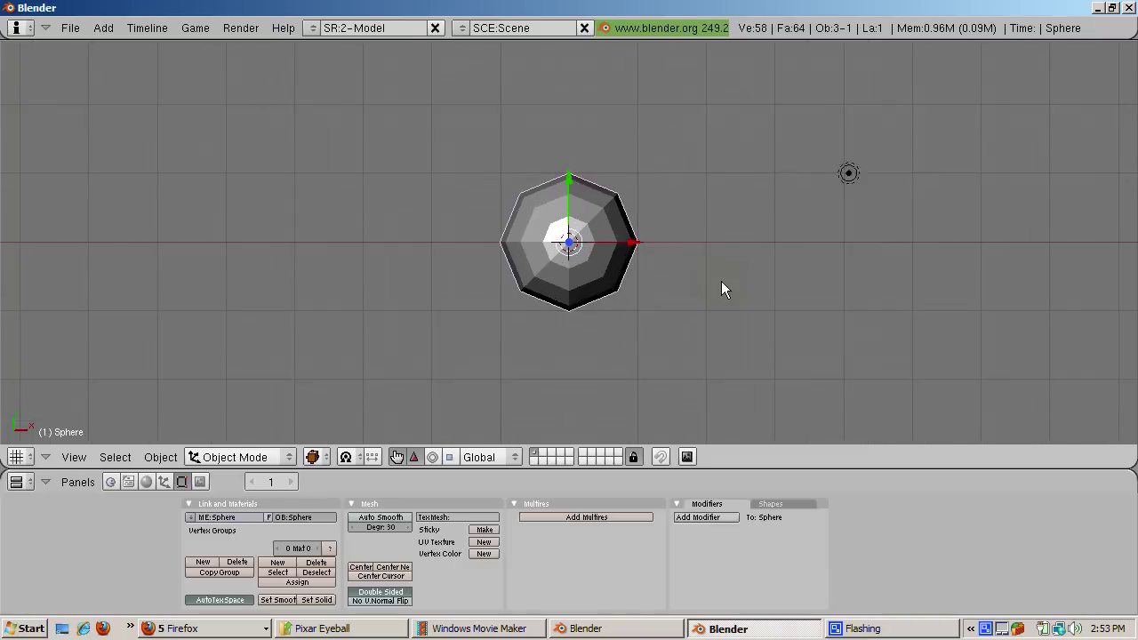
# In Edit Mode with face selection, delete the eight faces surrounding the sphere's pole that faces the top view
pyautogui.press('Tab')
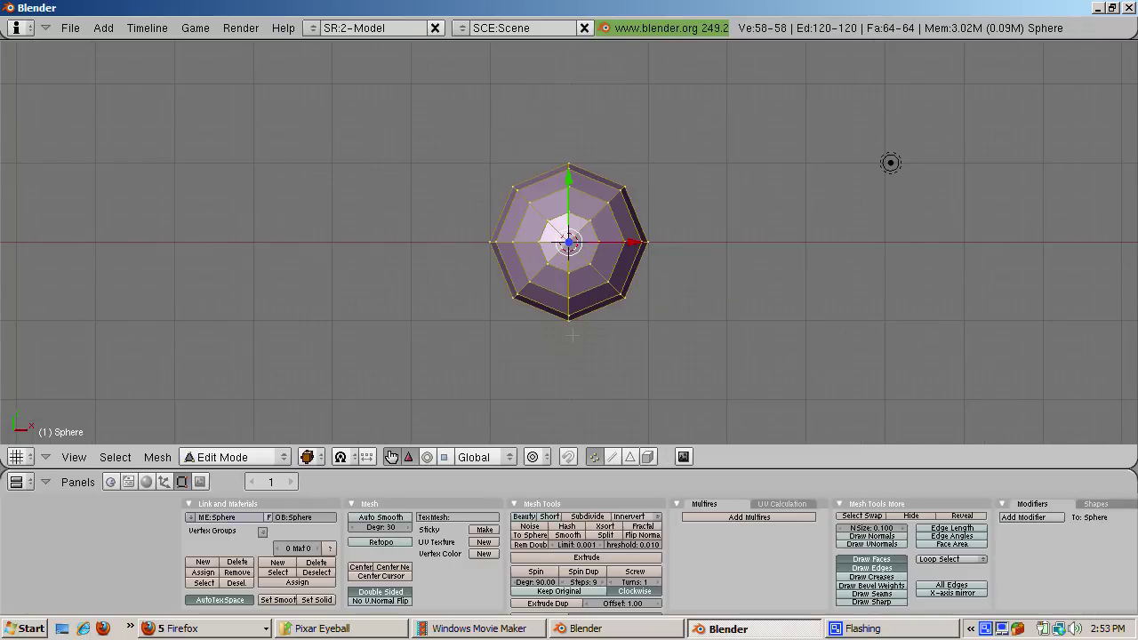
pyautogui.click(631, 458)
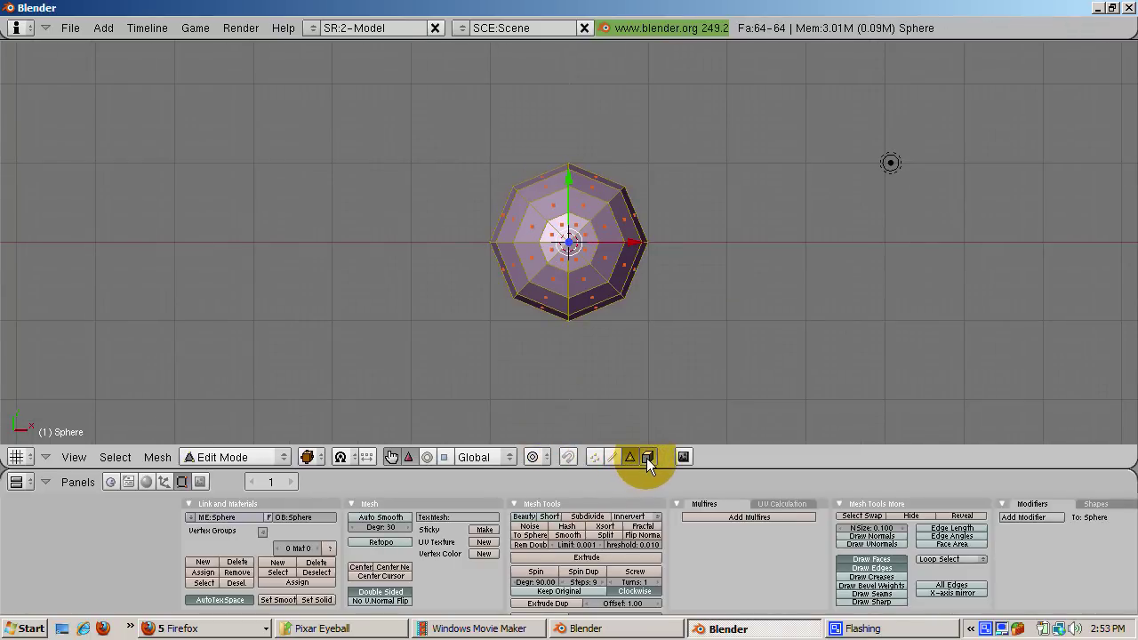
pyautogui.press('a')
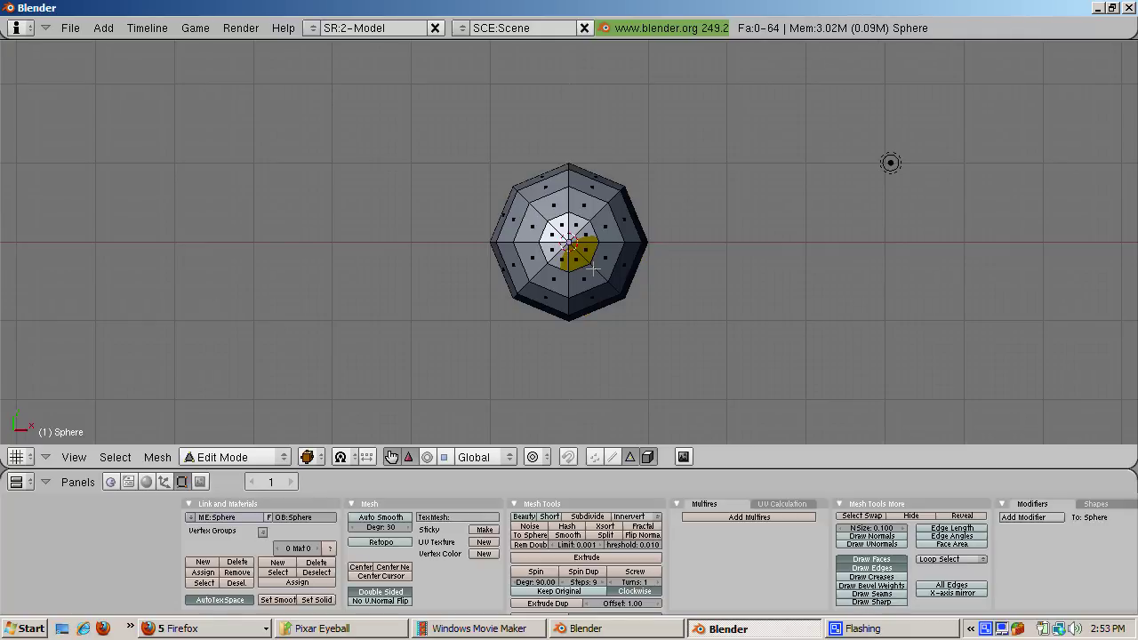
pyautogui.rightClick(571, 294)
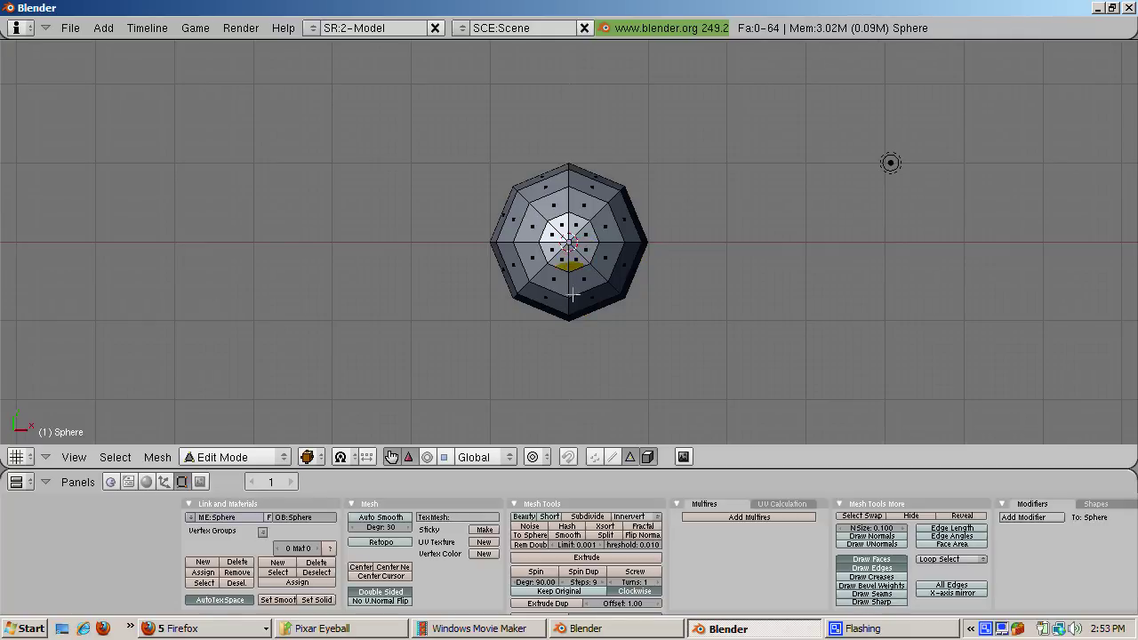
pyautogui.rightClick(567, 242)
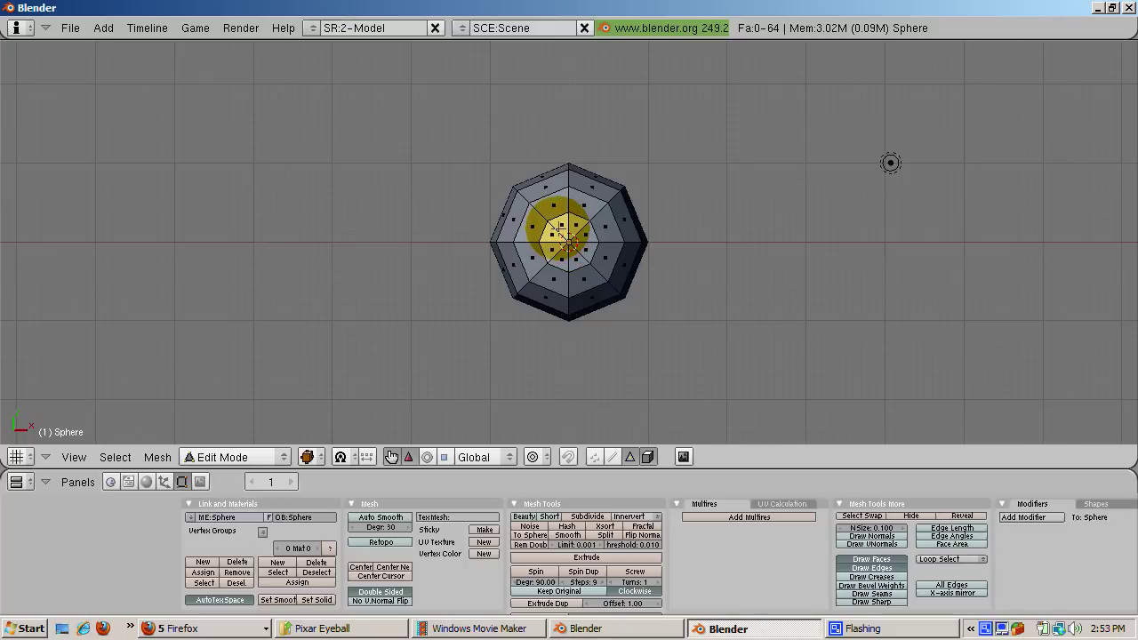
pyautogui.click(647, 456)
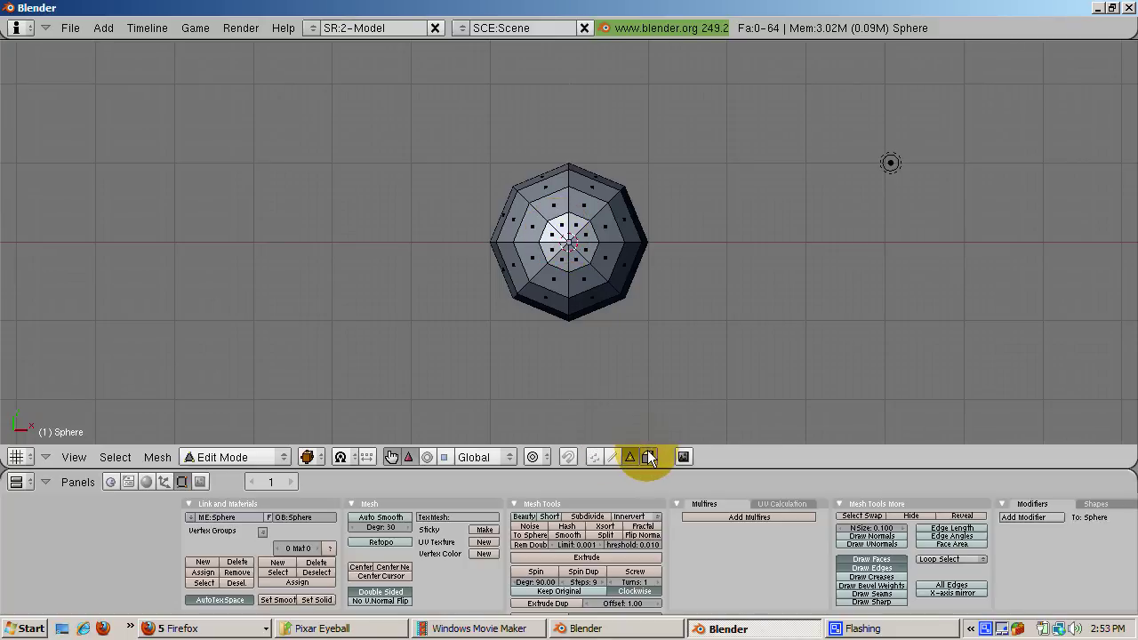
pyautogui.rightClick(560, 233)
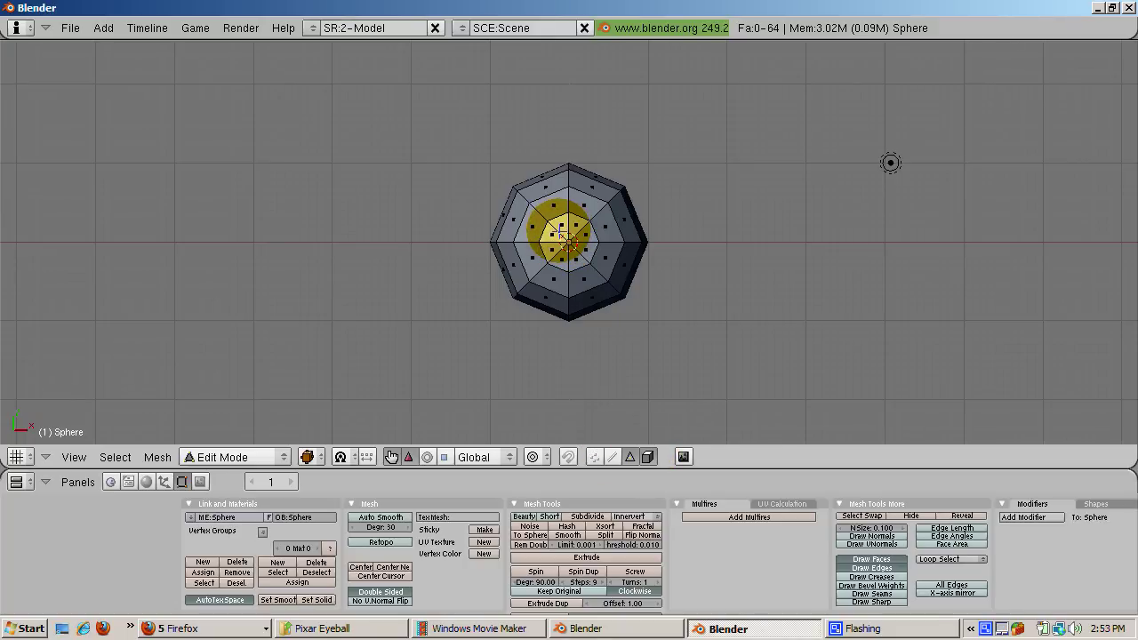
pyautogui.scroll(1, 561, 230)
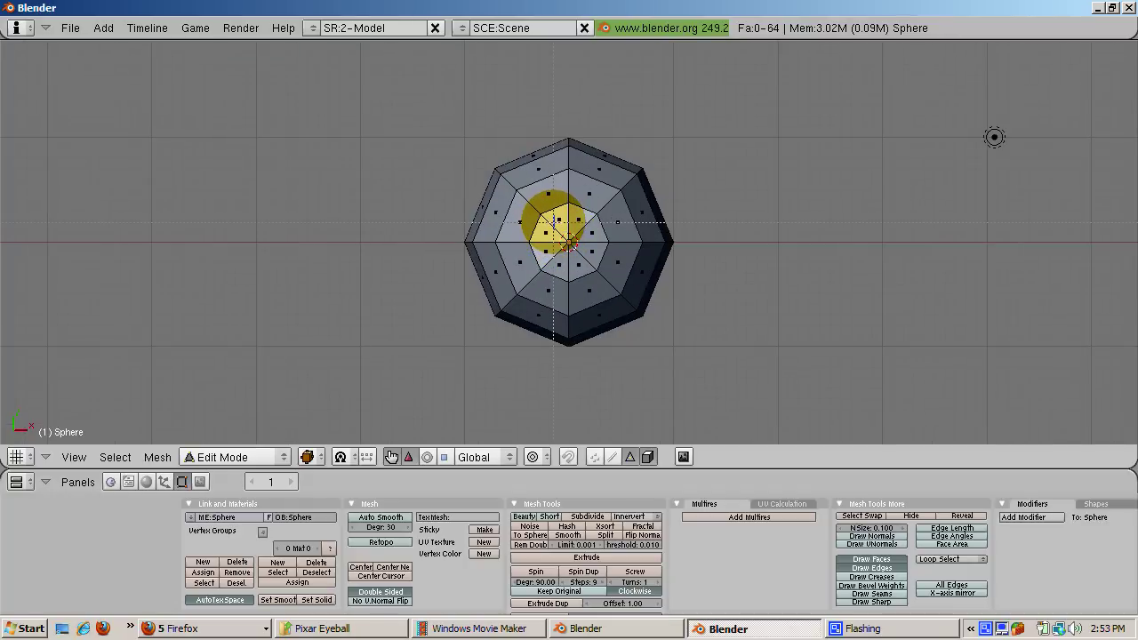
pyautogui.moveTo(553, 223); pyautogui.dragTo(584, 261)
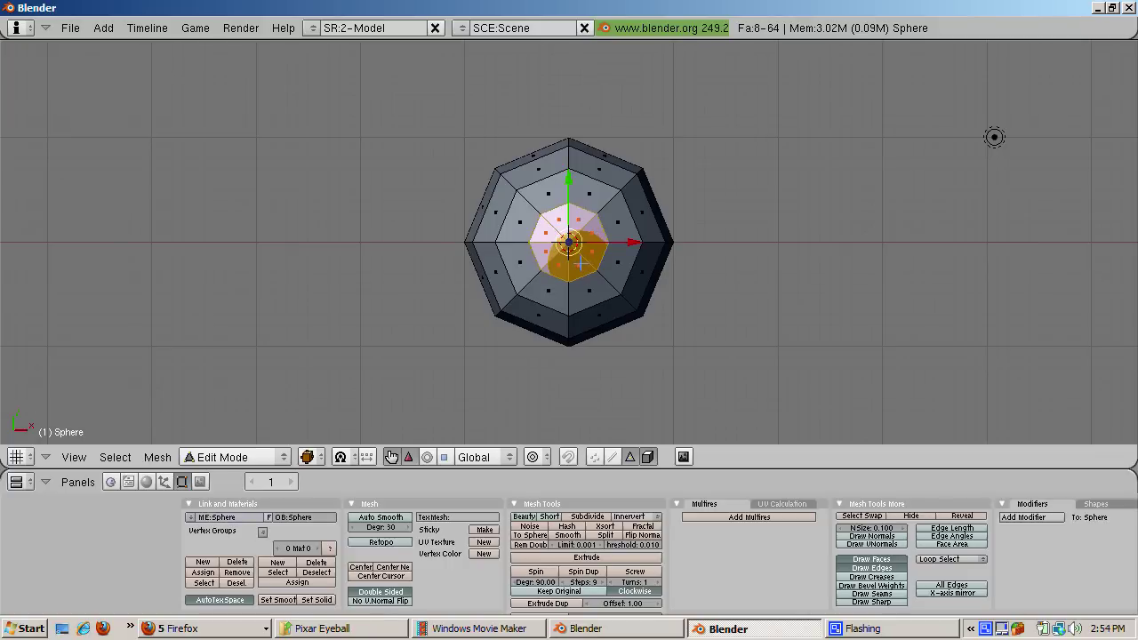
pyautogui.press('x')
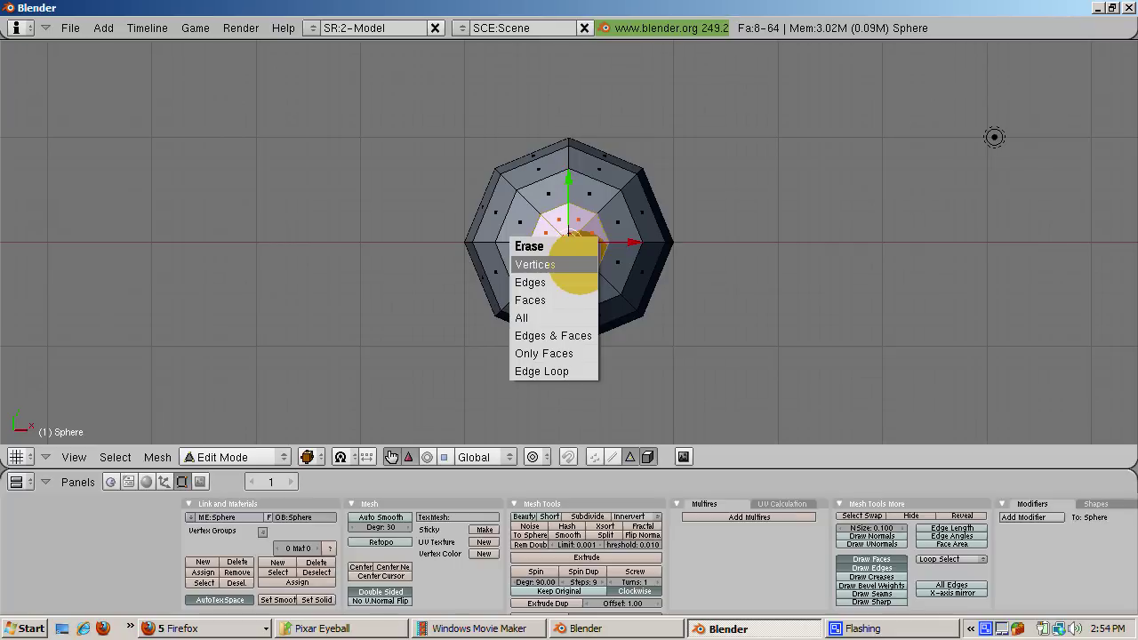
pyautogui.click(569, 299)
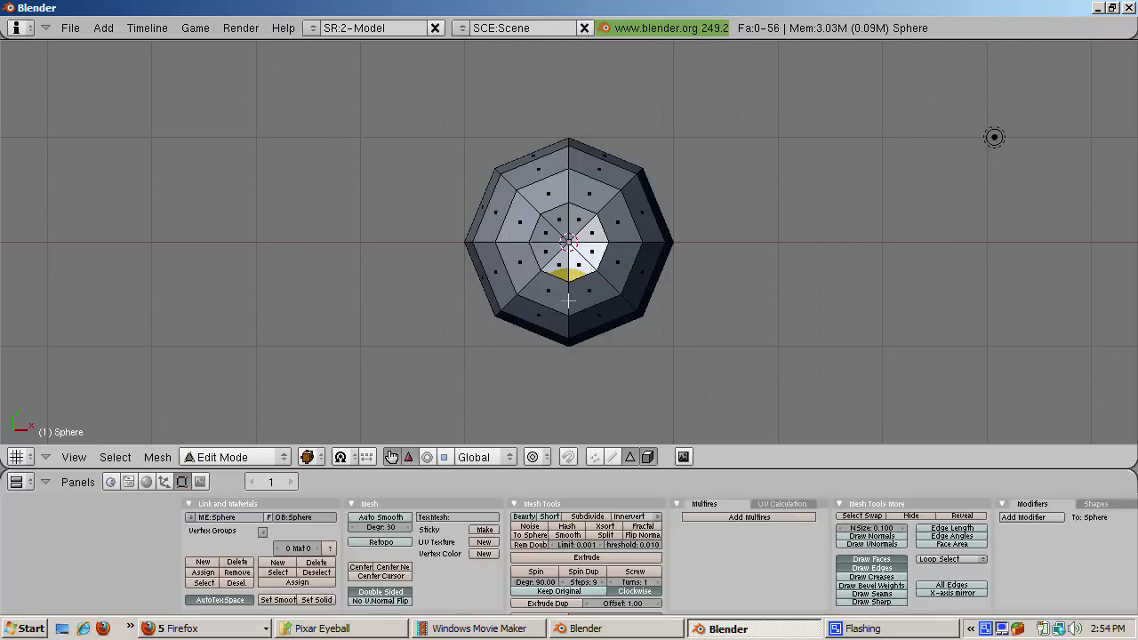
pyautogui.moveTo(569, 301); pyautogui.dragTo(514, 347, button='middle')
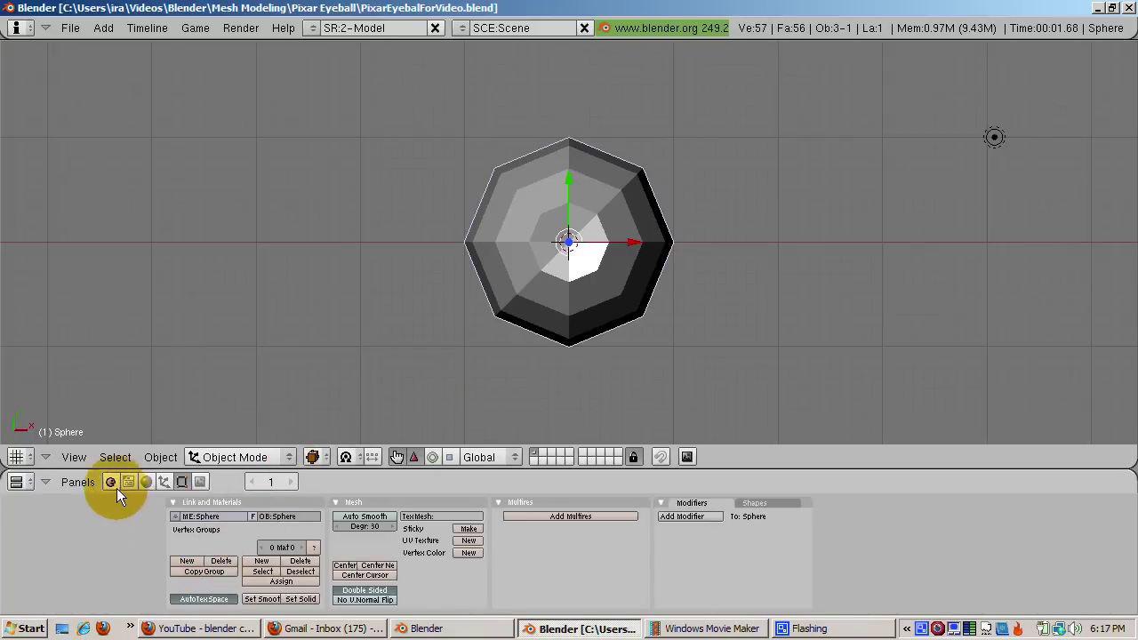
# Add a new material to the sphere and set its diffuse colour to pure white with R, G and B at 1.000
pyautogui.click(147, 481)
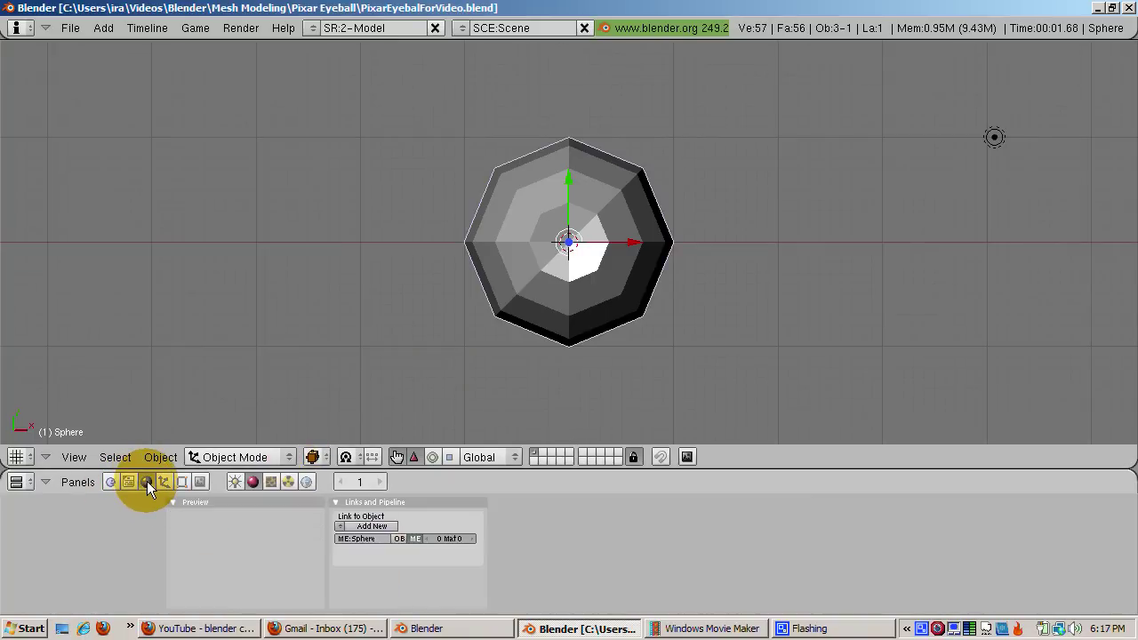
pyautogui.click(363, 525)
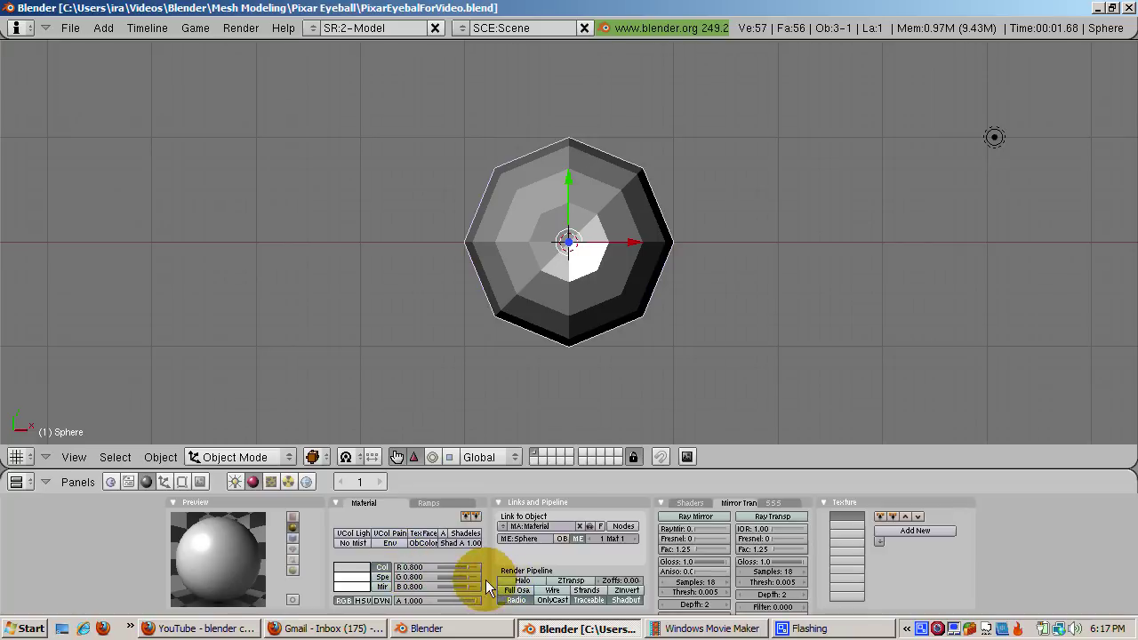
pyautogui.moveTo(466, 563); pyautogui.dragTo(490, 584)
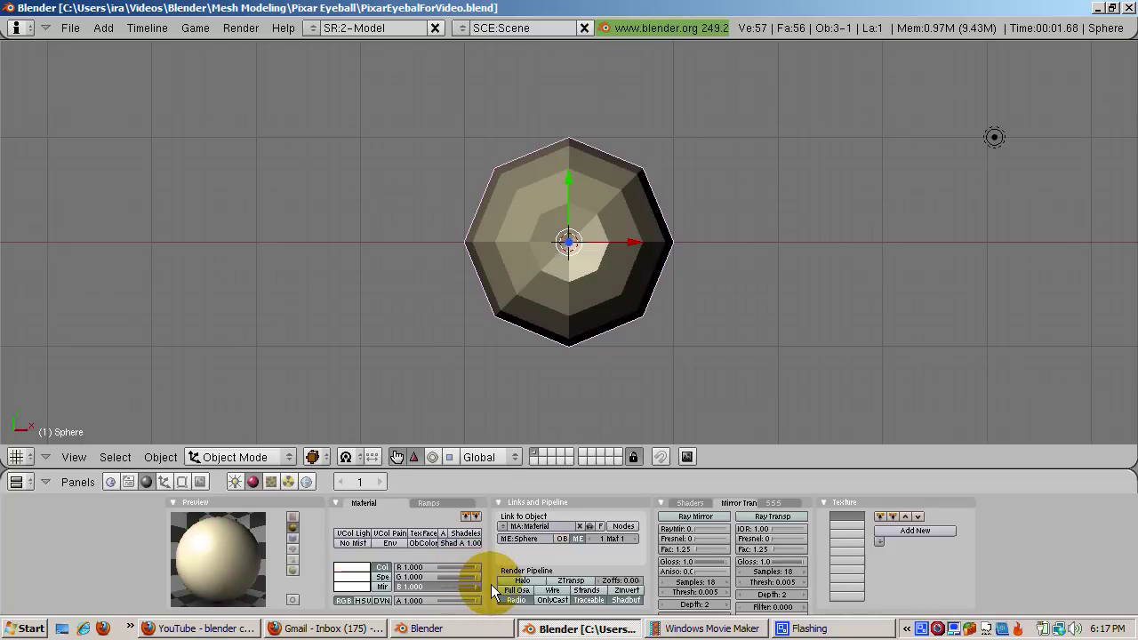
# Set the white material's specularity to 1.25 and open its hardness value for editing
pyautogui.click(697, 504)
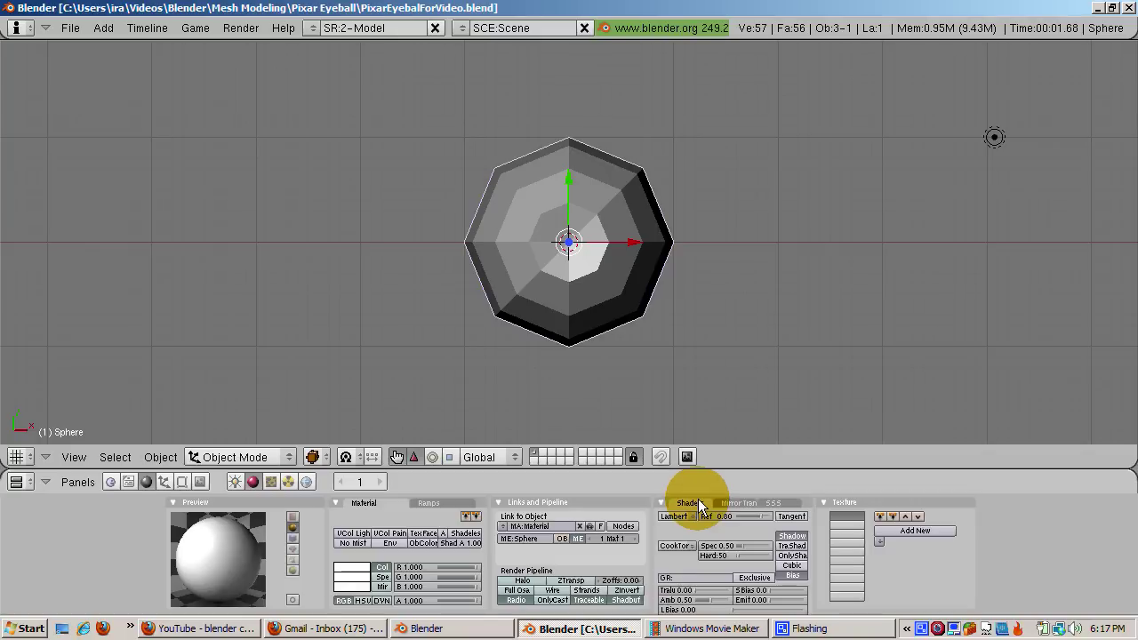
pyautogui.click(732, 548)
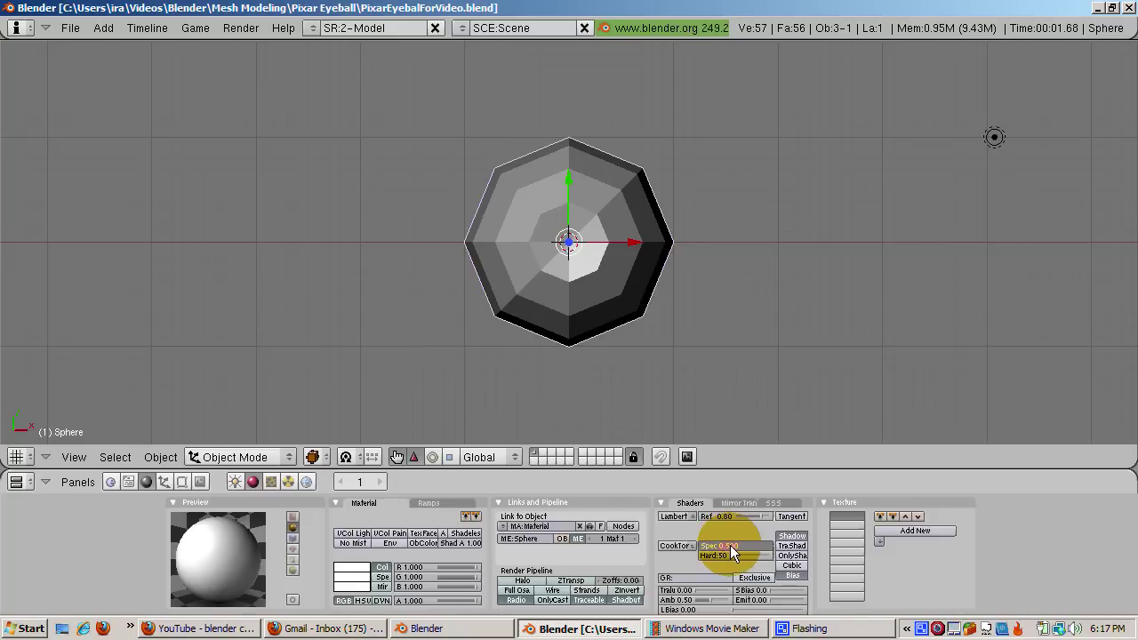
pyautogui.write('1.26')
pyautogui.press('Return')
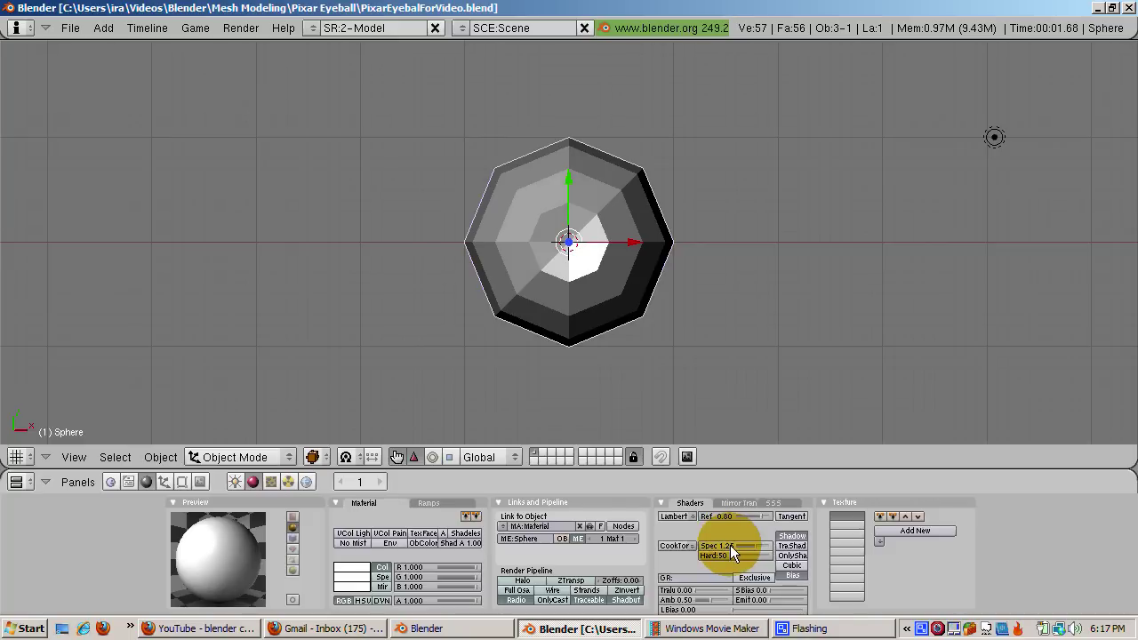
pyautogui.click(718, 557)
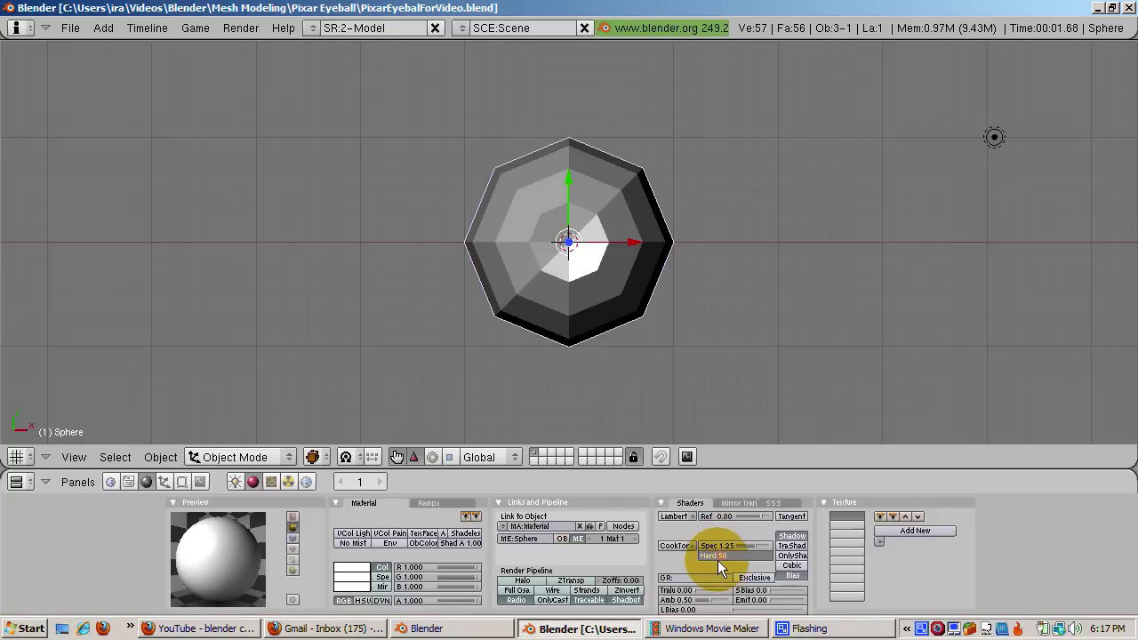
pyautogui.press('Return')
# Apply smooth shading to the sphere and add a Subsurf modifier with its display level set to 2
pyautogui.press('F9')
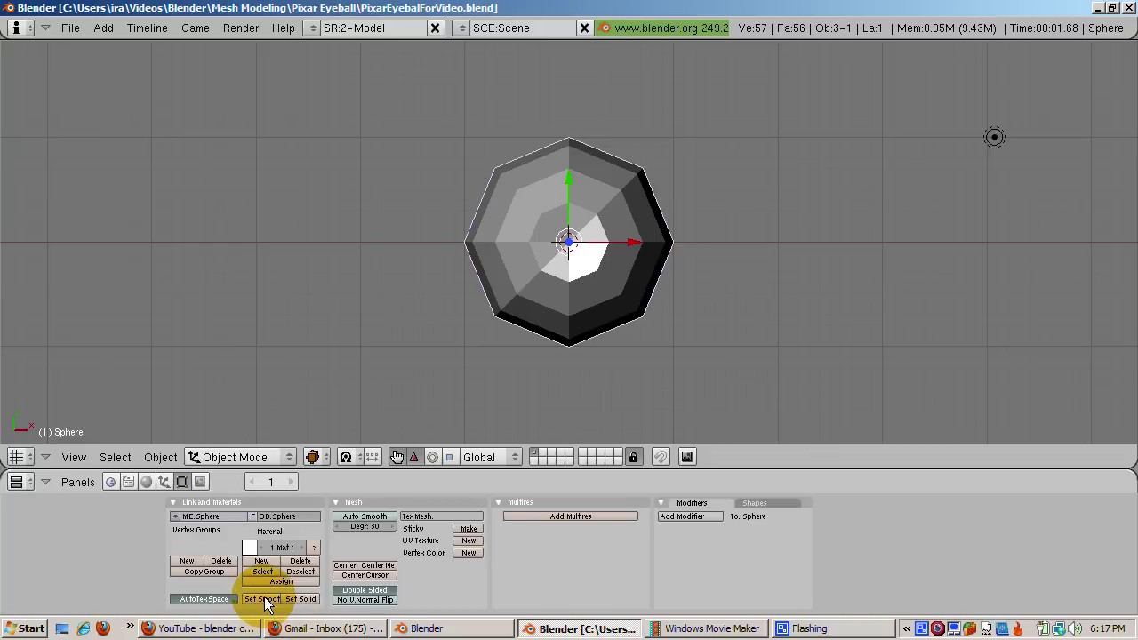
pyautogui.click(264, 599)
pyautogui.click(678, 516)
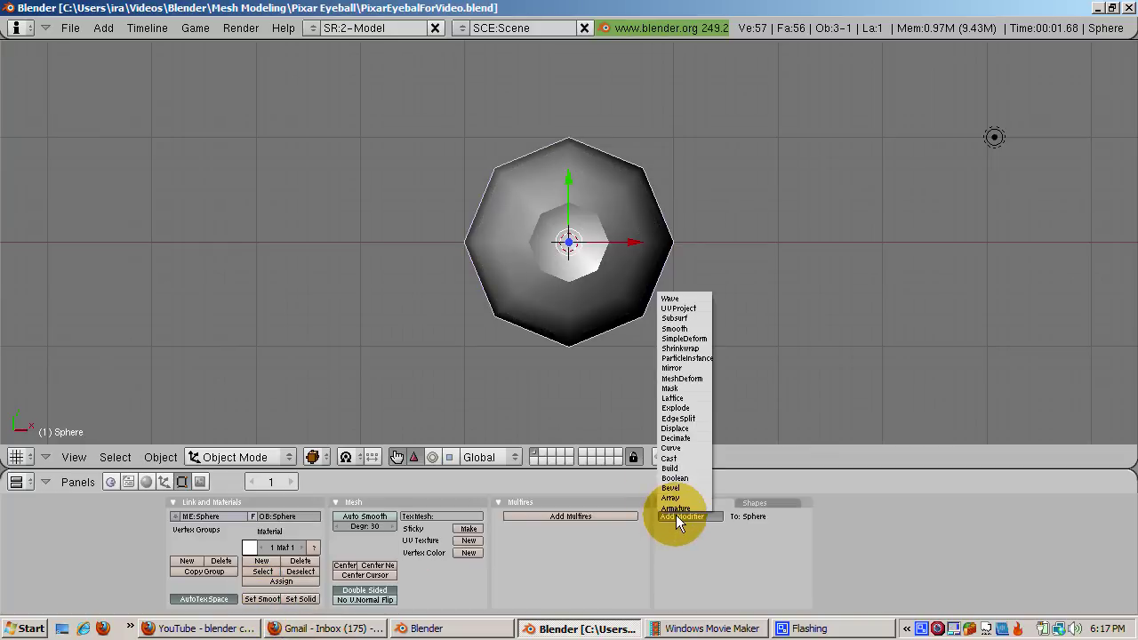
pyautogui.click(683, 319)
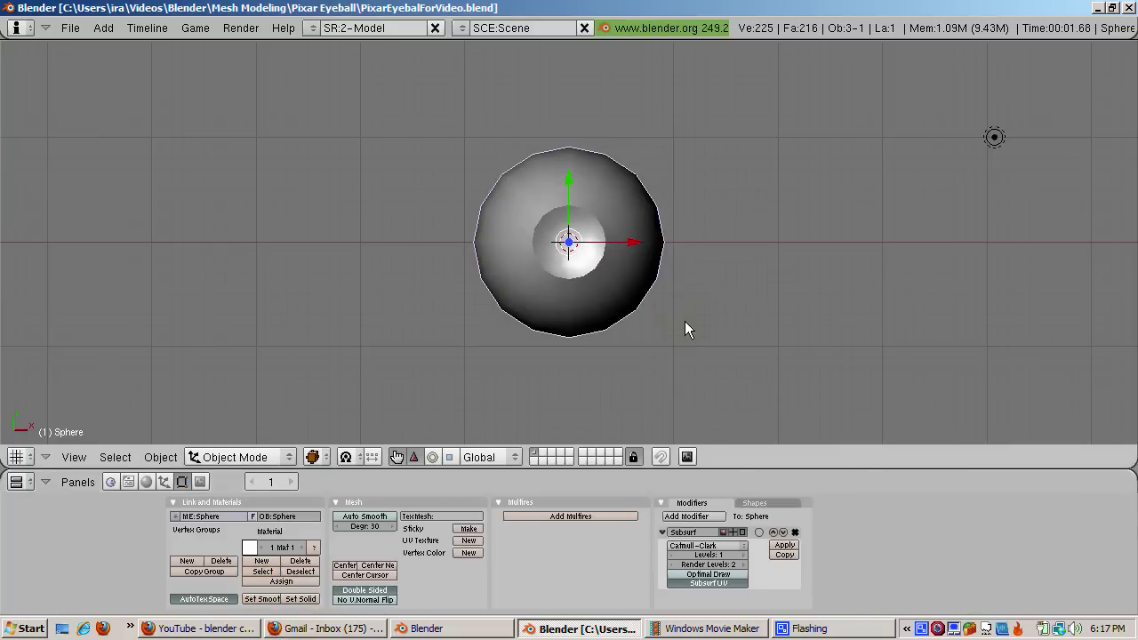
pyautogui.click(742, 554)
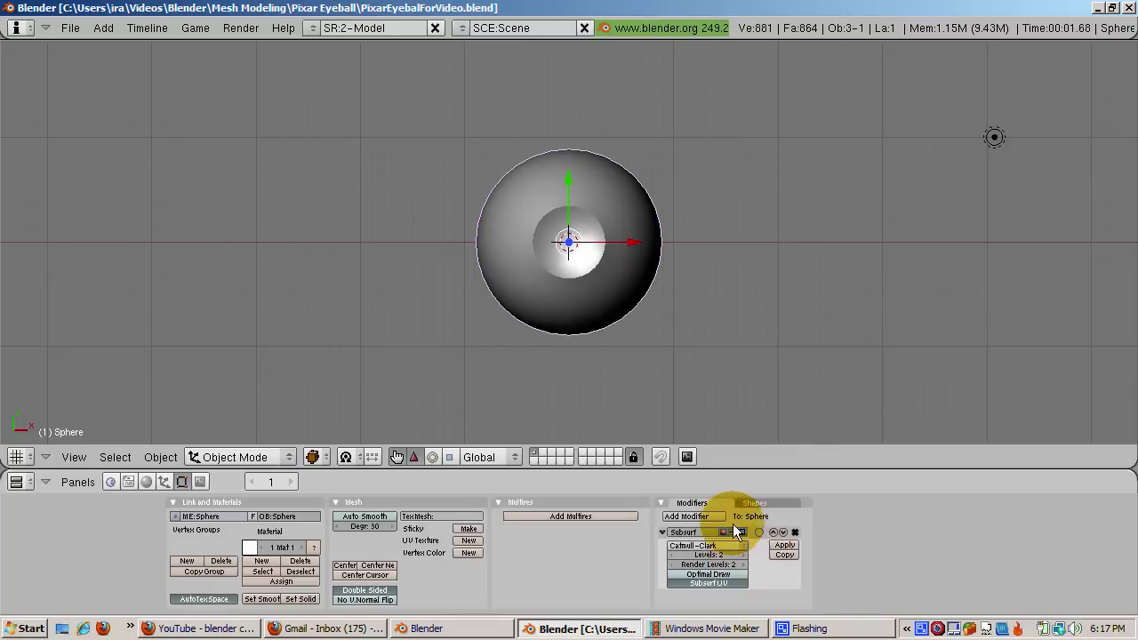
# Turn off the 3D transform manipulator
pyautogui.click(716, 366)
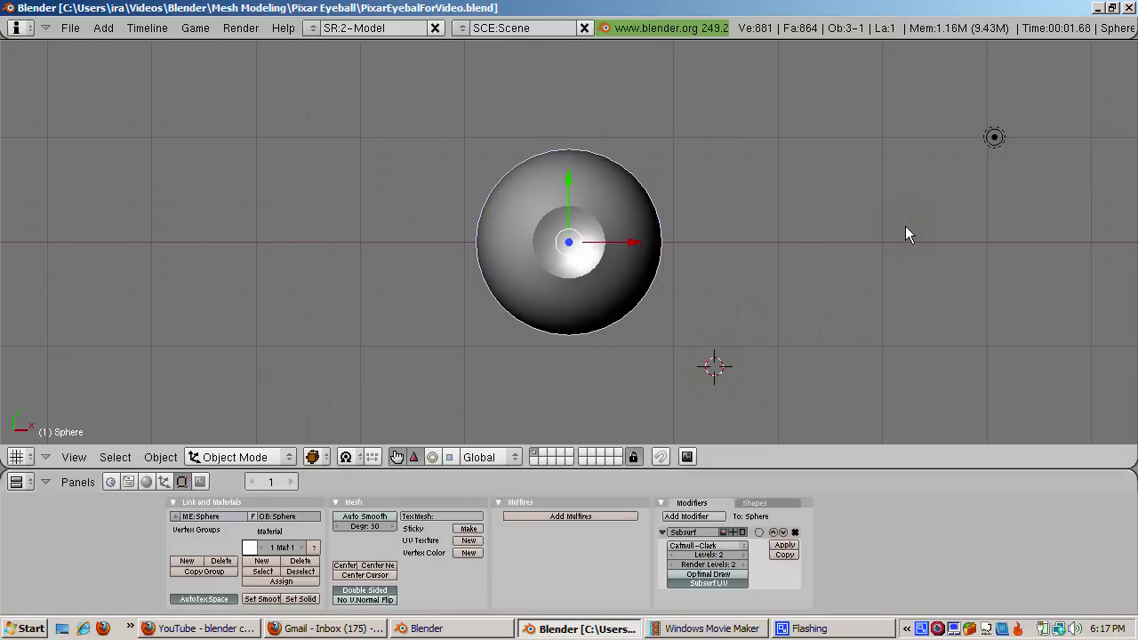
pyautogui.click(396, 457)
pyautogui.press('s')
pyautogui.press('Escape')
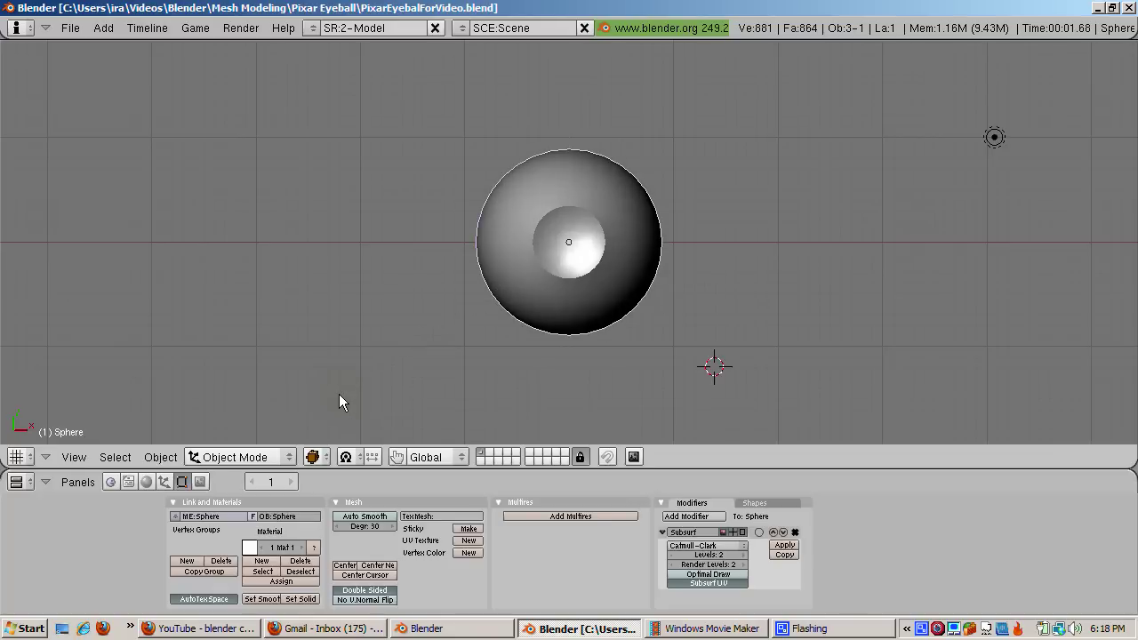
# Align the active camera to the current top view of the eyeball, leave the camera view and select the camera
pyautogui.click(80, 457)
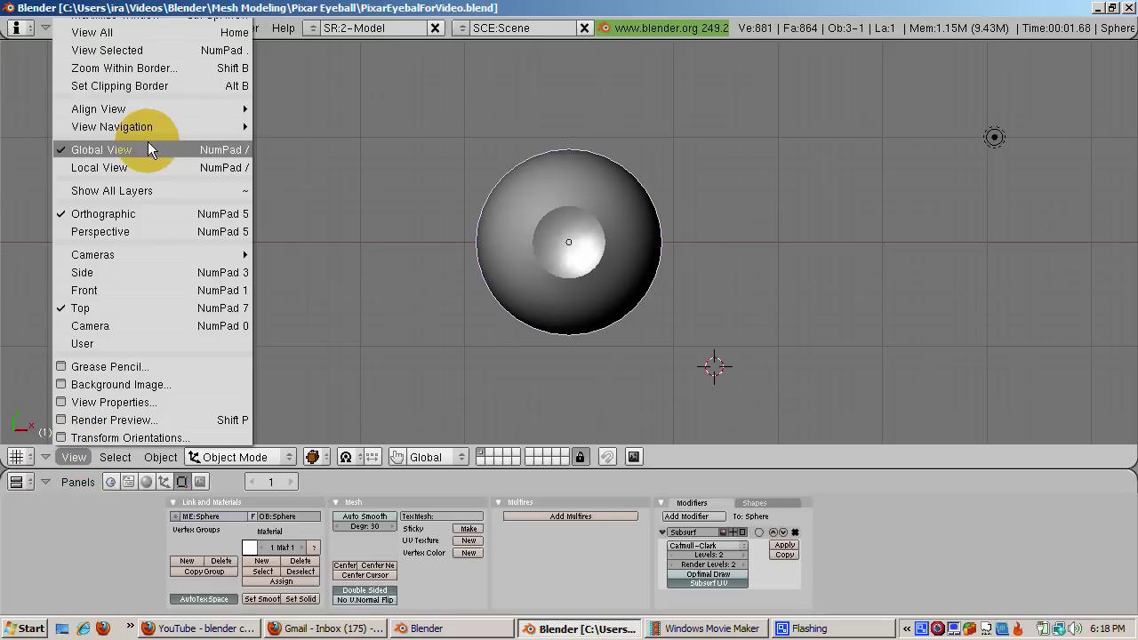
pyautogui.moveTo(165, 107)
pyautogui.click(305, 144)
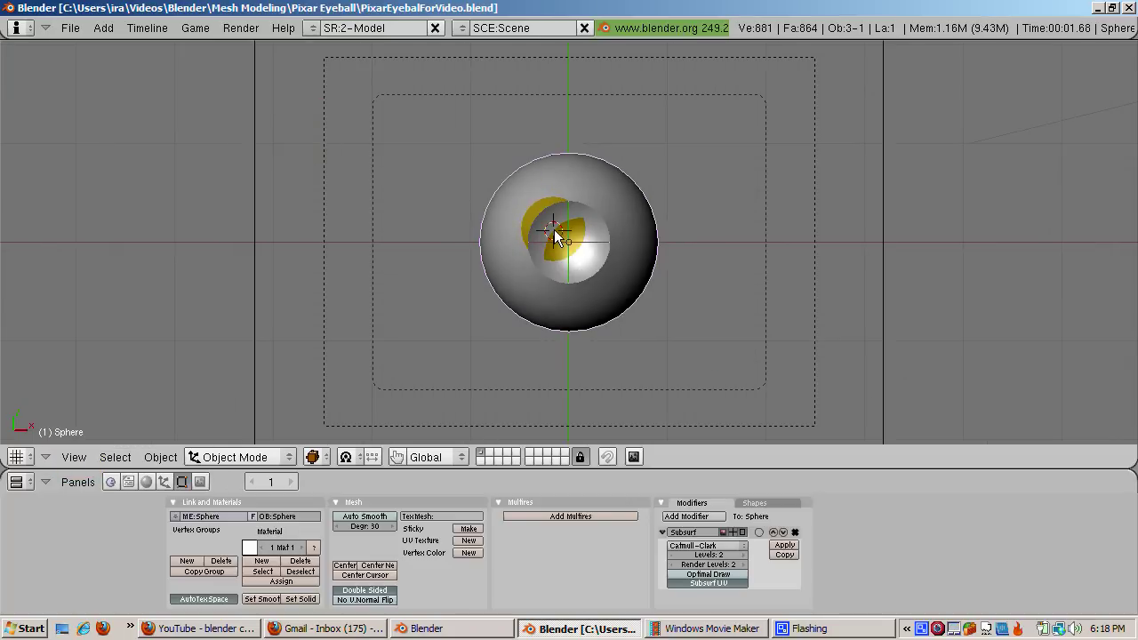
pyautogui.press('KP_0')
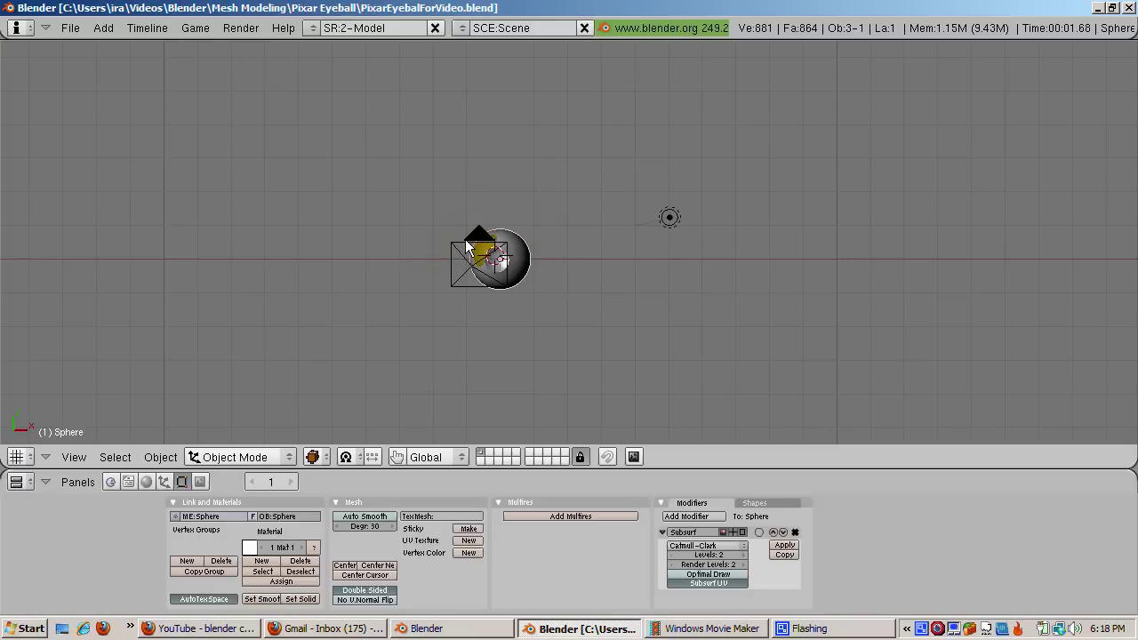
pyautogui.rightClick(466, 254)
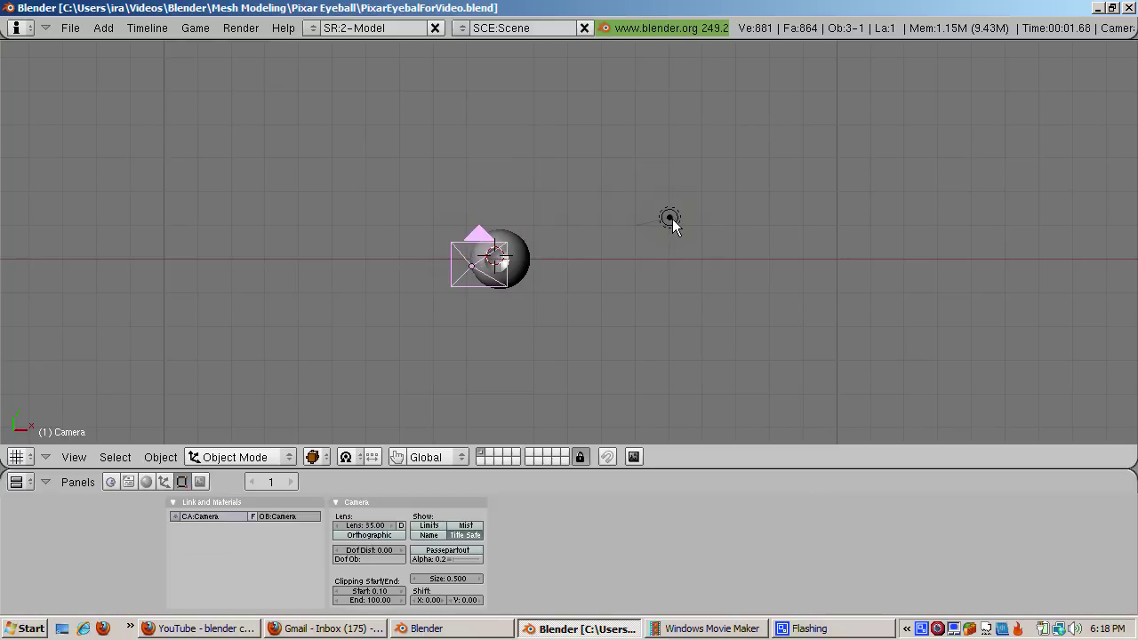
# Move the lamp to the camera's position by snapping the 3D cursor to the camera and the lamp to the cursor
pyautogui.hotkey('shift', 's')
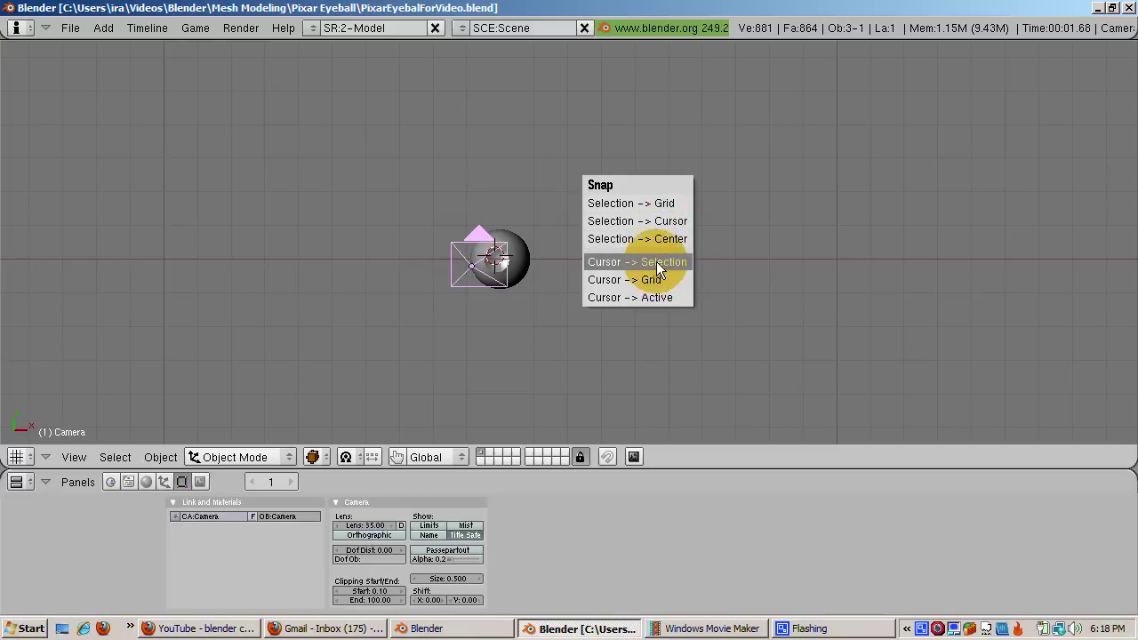
pyautogui.click(656, 262)
pyautogui.rightClick(674, 214)
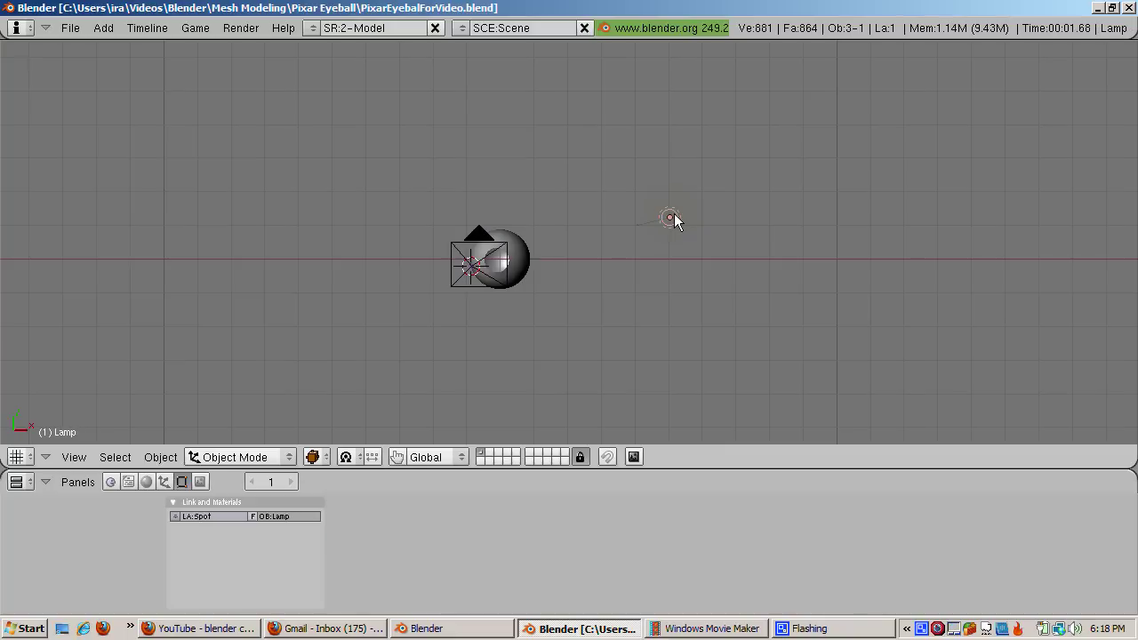
pyautogui.hotkey('shift', 's')
pyautogui.click(673, 176)
pyautogui.press('a')
# Split the 3D view vertically about two thirds across and set the new, narrower view to the camera view
pyautogui.rightClick(766, 446)
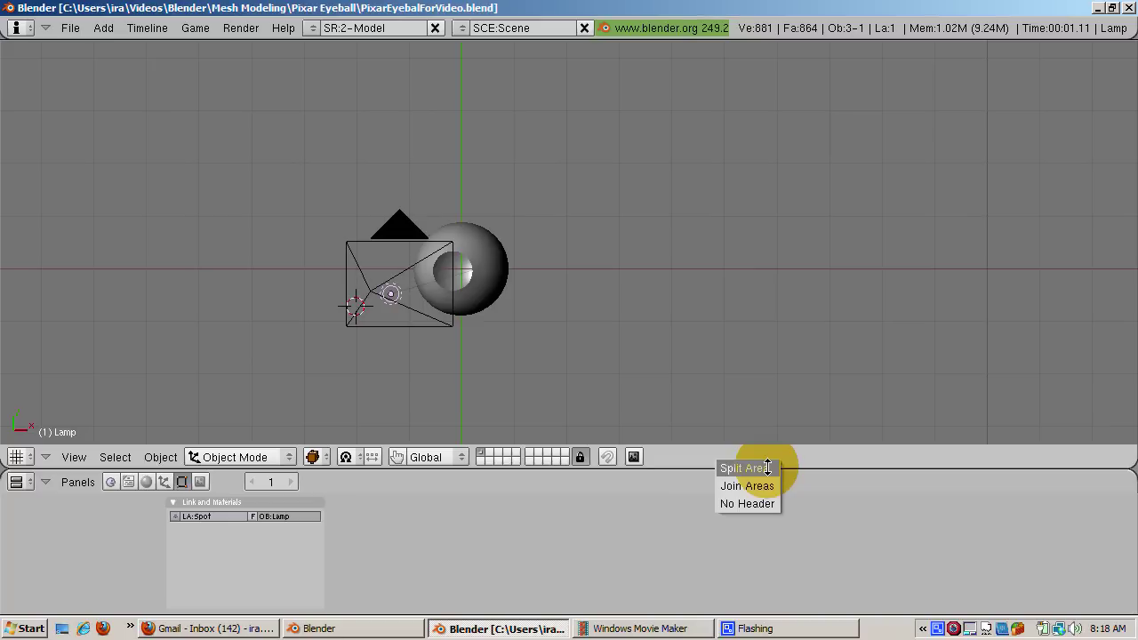
pyautogui.click(767, 466)
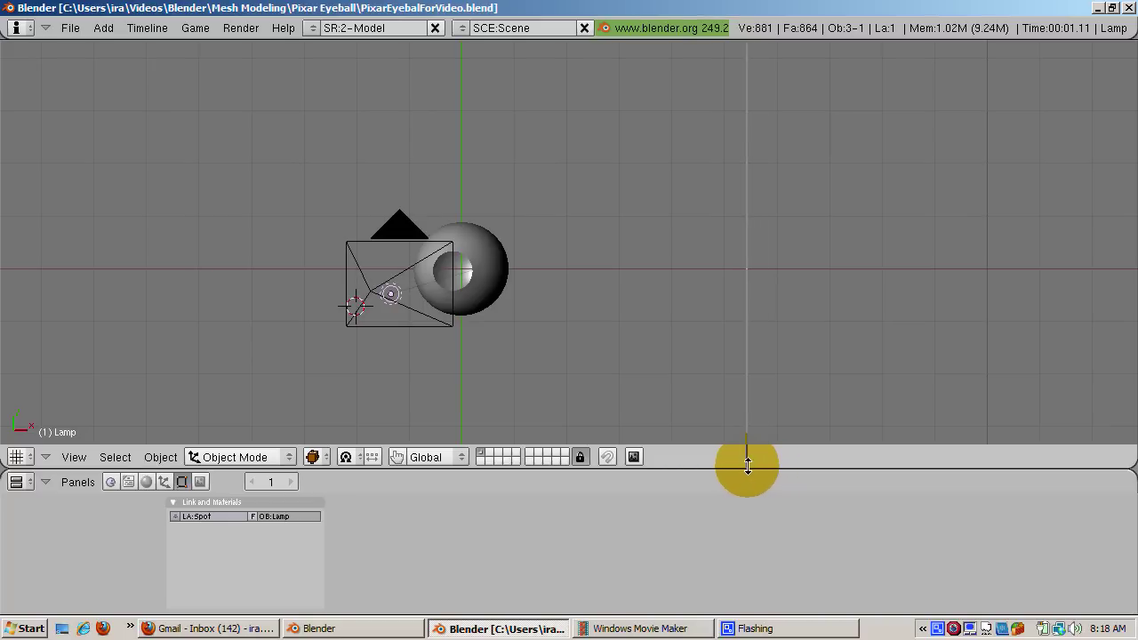
pyautogui.click(749, 466)
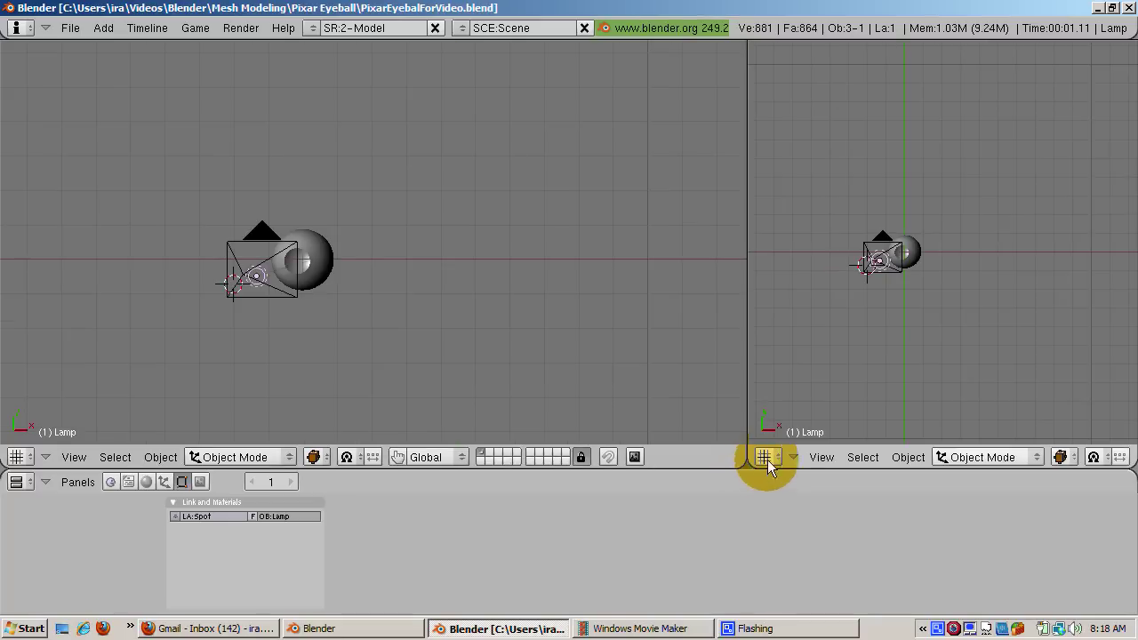
pyautogui.click(820, 457)
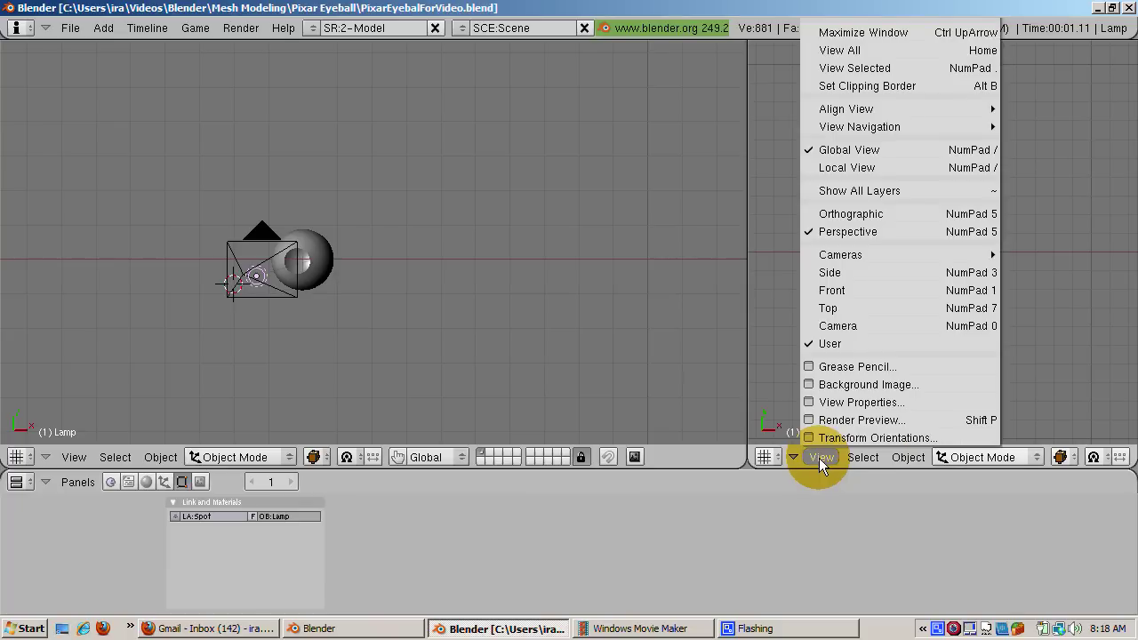
pyautogui.click(833, 327)
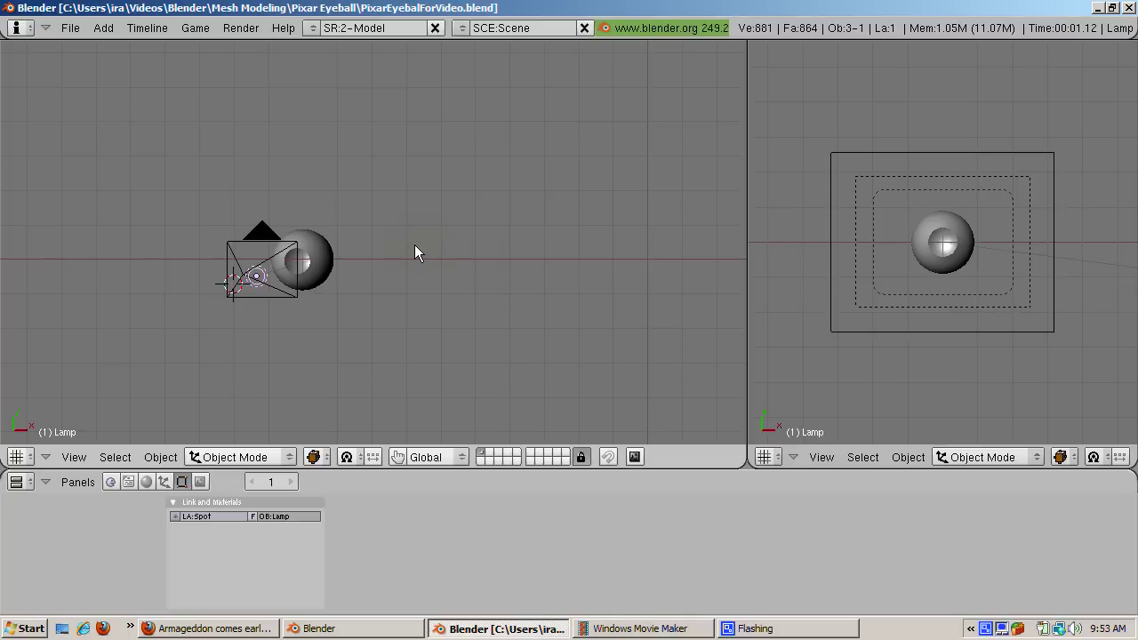
# Add an unfilled mesh circle with 8 vertices in the empty space beside the eyeball
pyautogui.click(415, 248)
pyautogui.press('space')
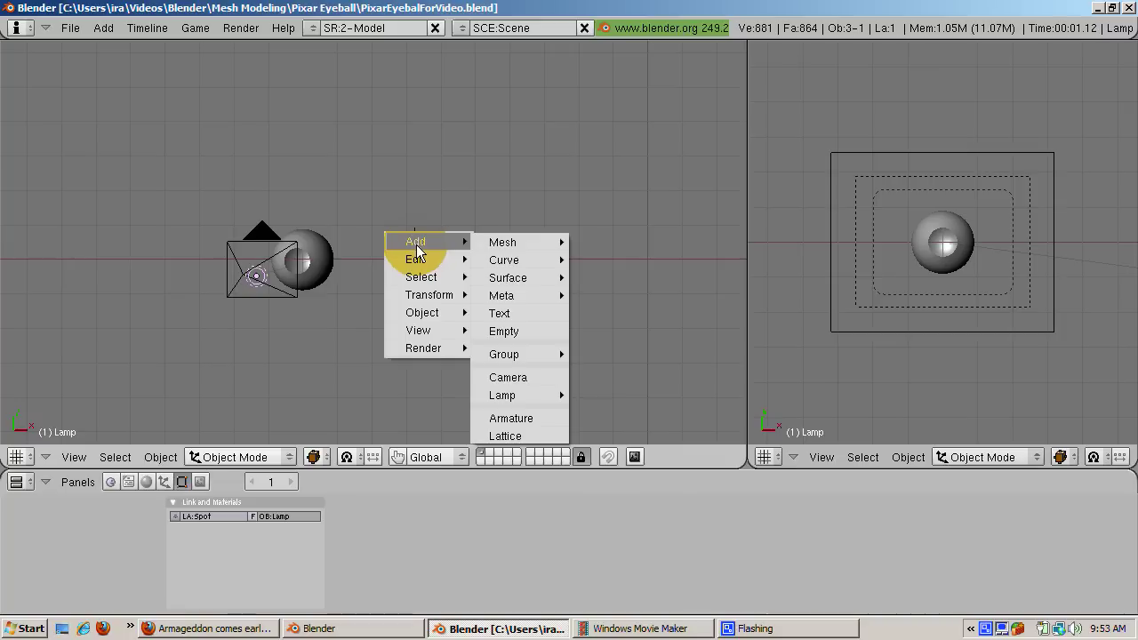
pyautogui.click(477, 245)
pyautogui.click(595, 278)
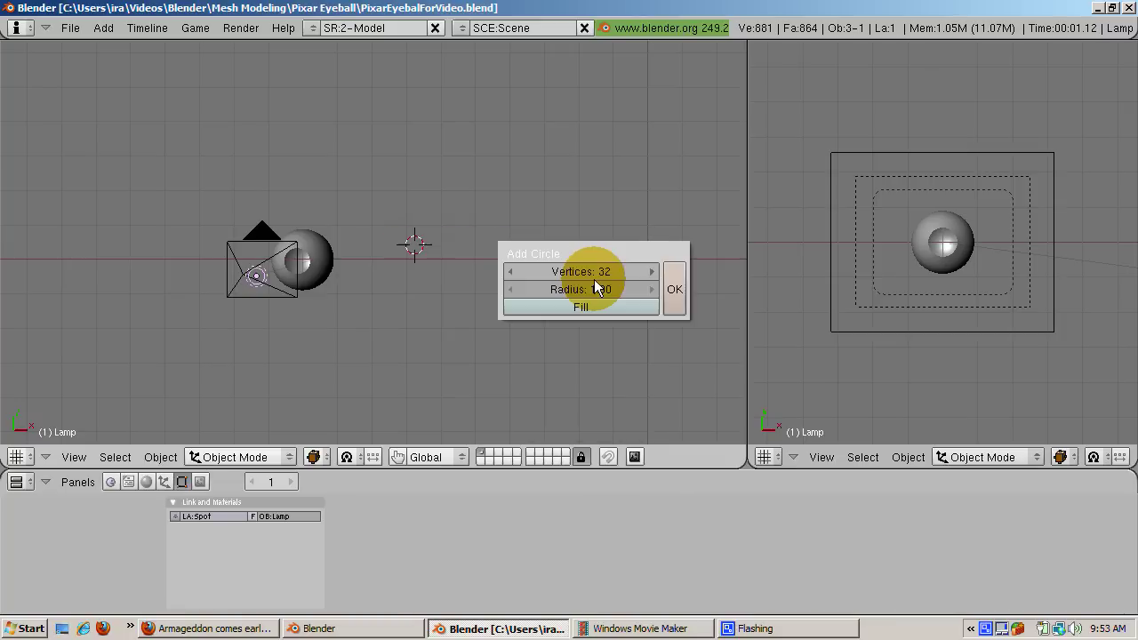
pyautogui.click(610, 272)
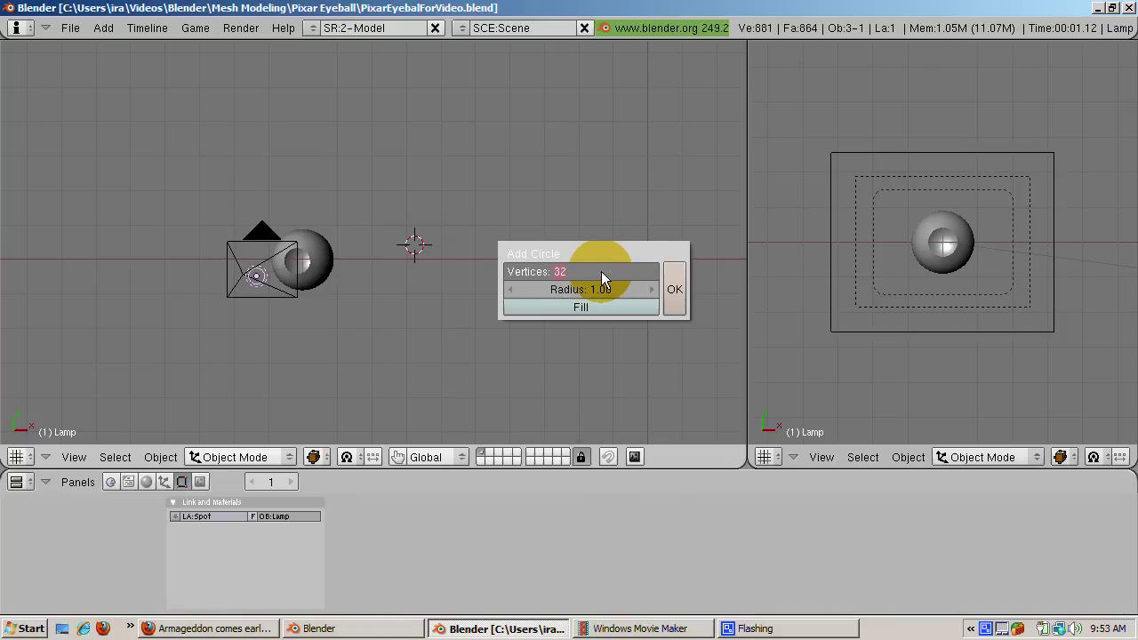
pyautogui.write('8')
pyautogui.press('Return')
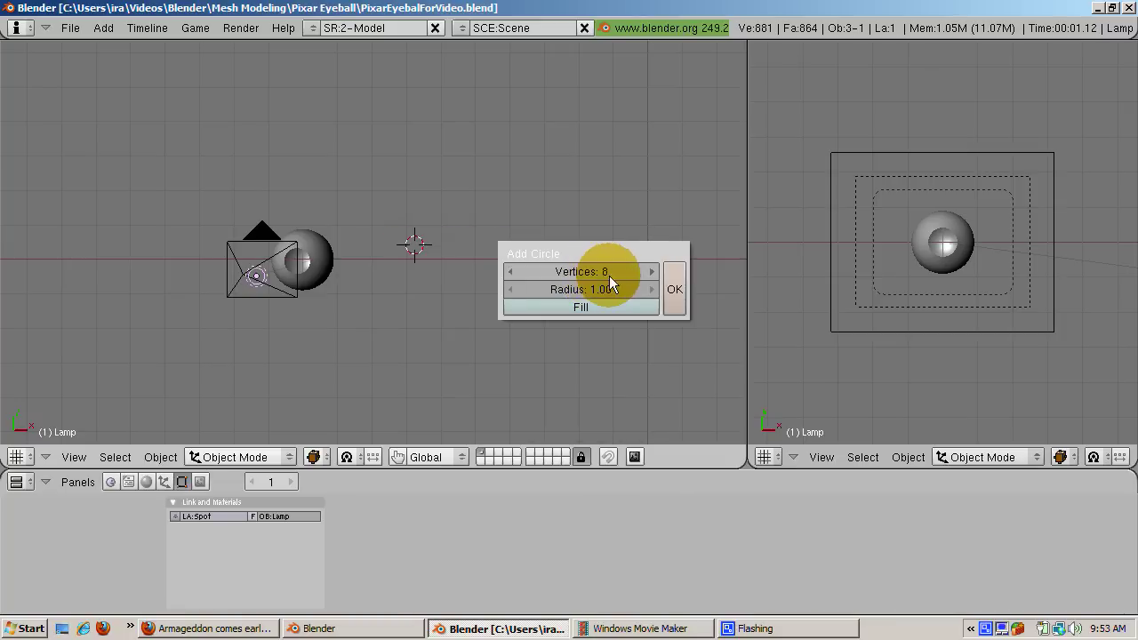
pyautogui.click(677, 290)
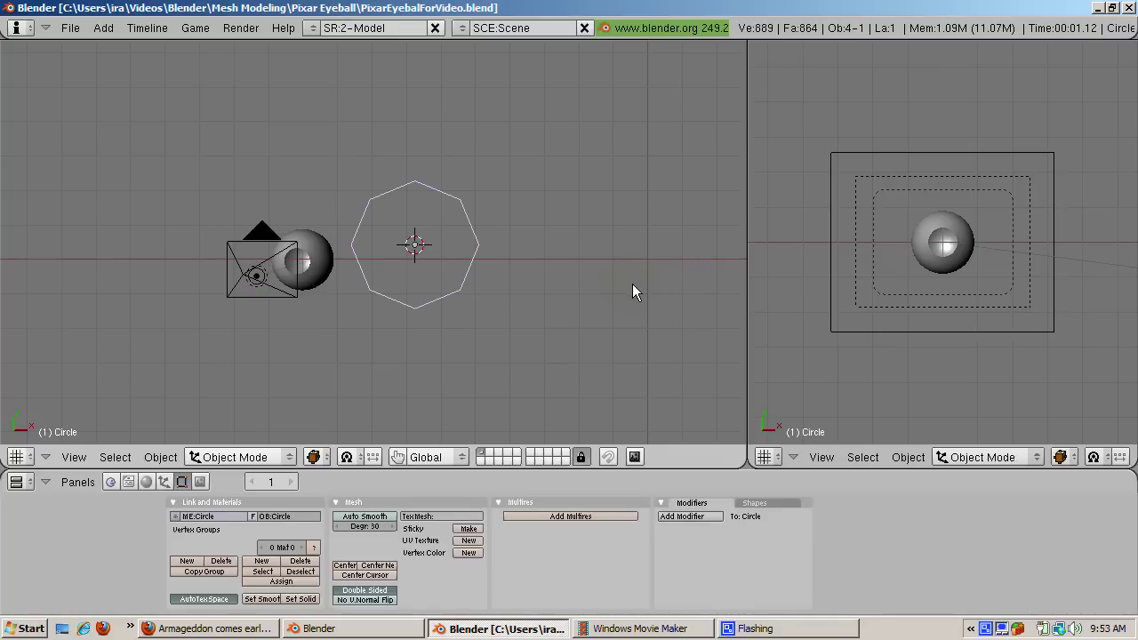
# Extrude only the circle's edges and scale them inward to about 0.75 to form a flat ring, returning to Object Mode
pyautogui.press('Tab')
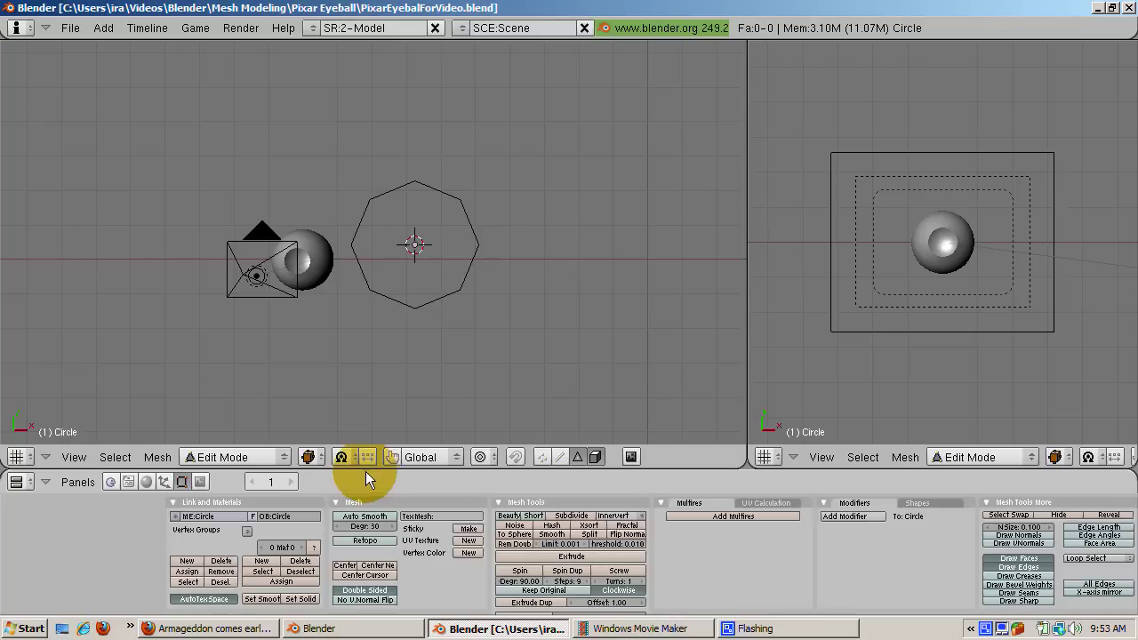
pyautogui.click(540, 455)
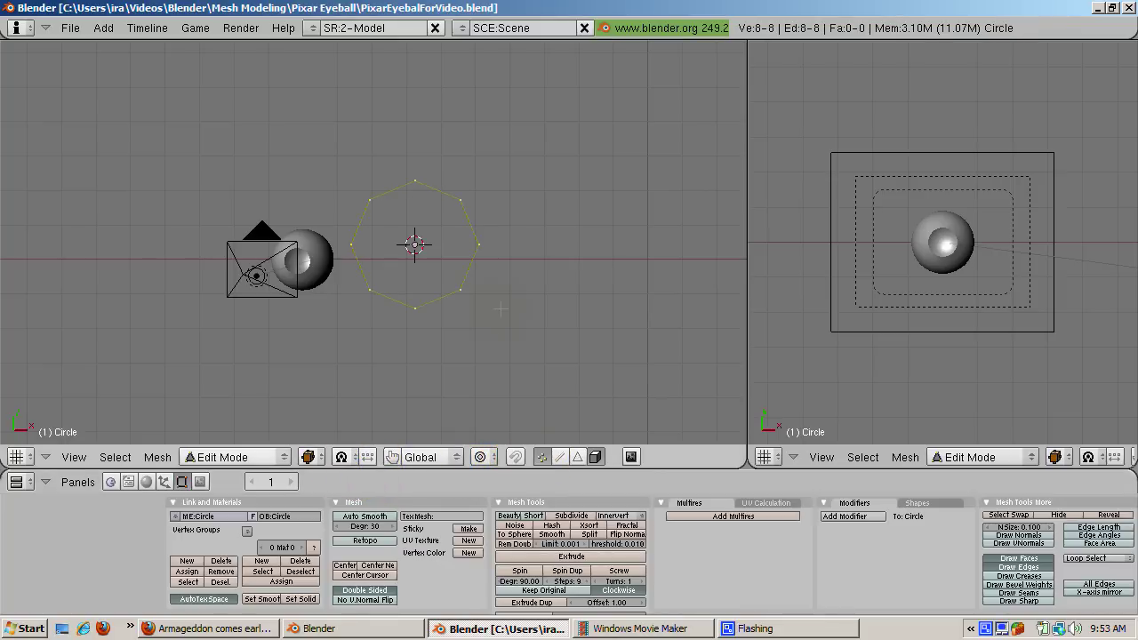
pyautogui.press('e')
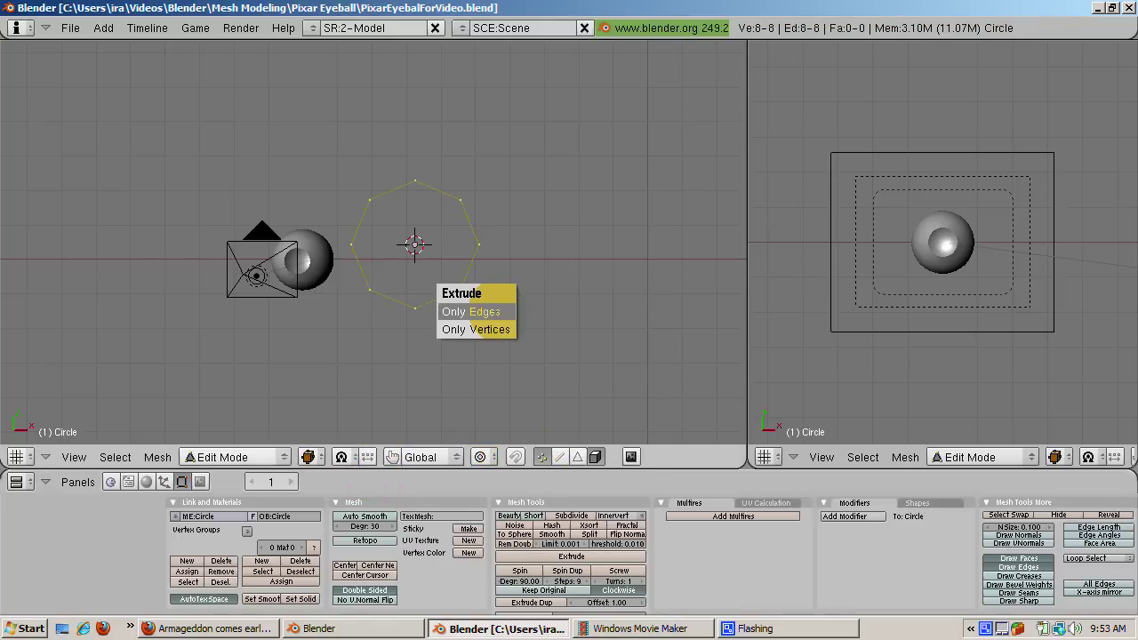
pyautogui.click(500, 311)
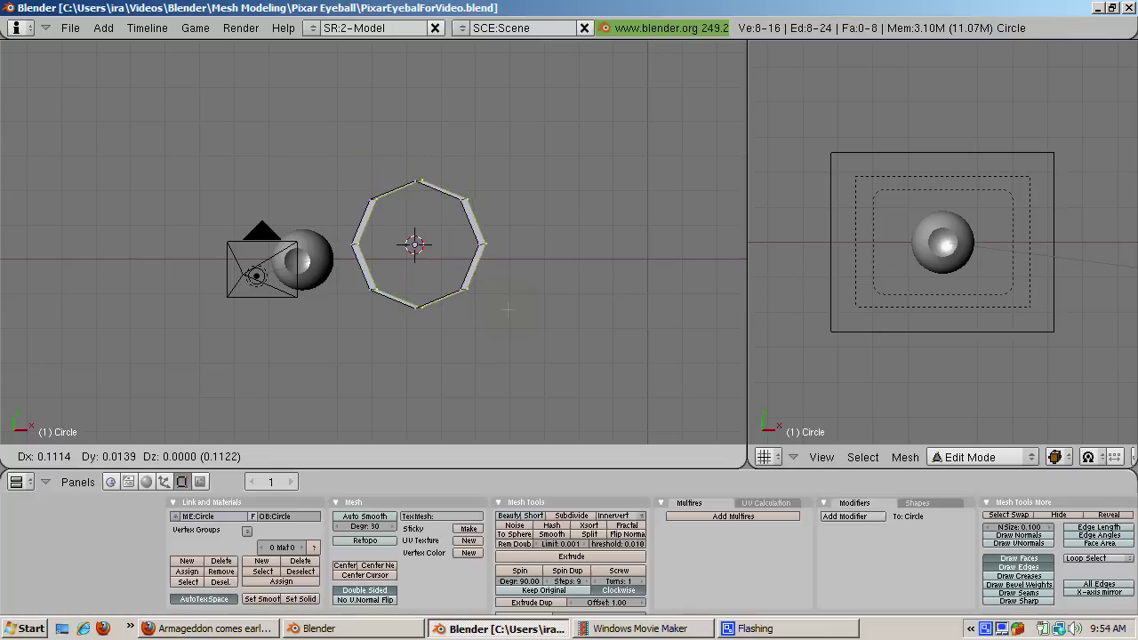
pyautogui.press('s')
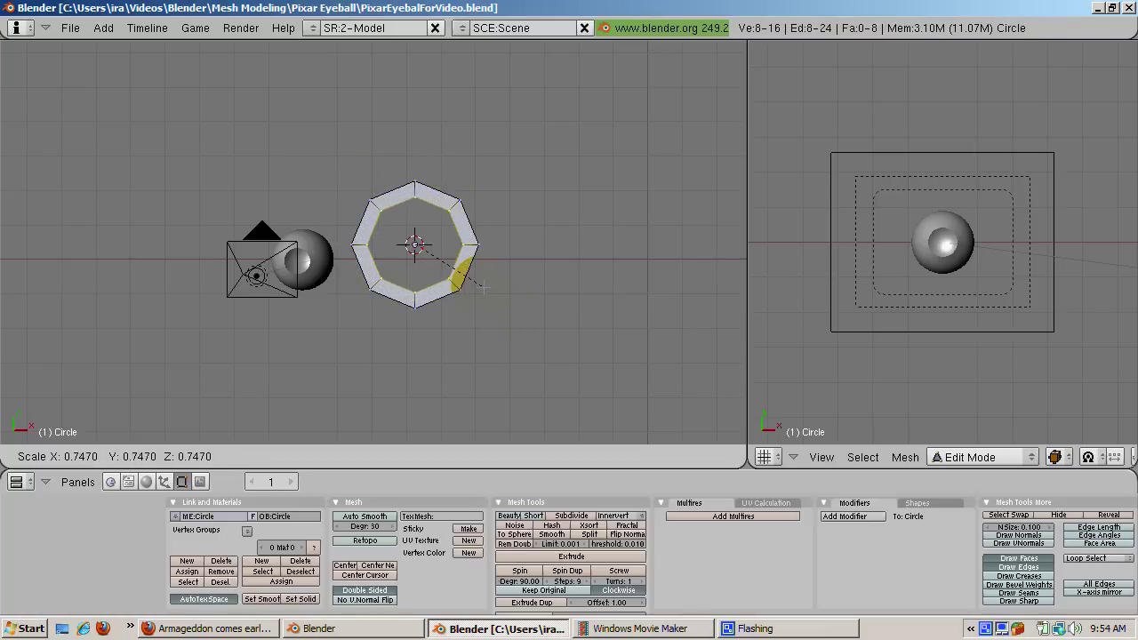
pyautogui.click(484, 287)
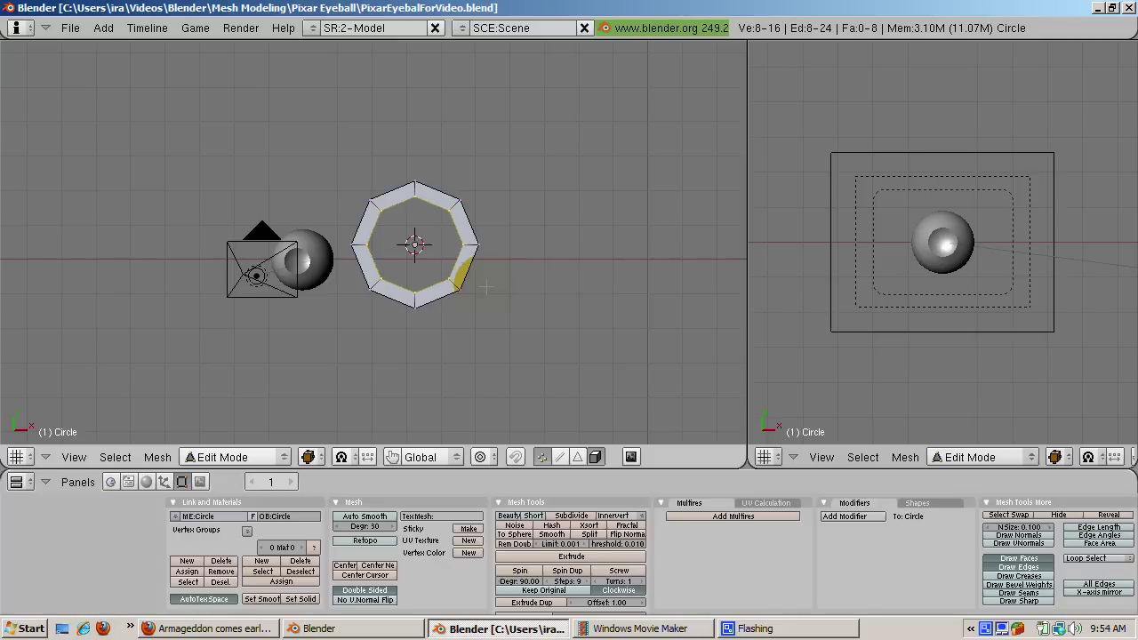
pyautogui.press('Tab')
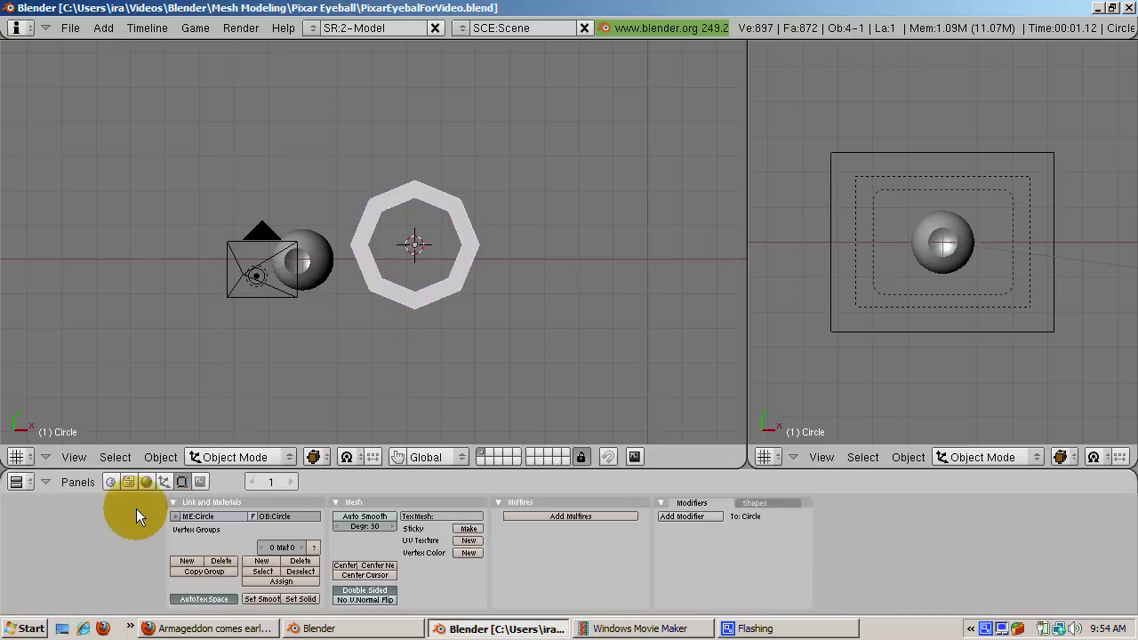
# Add a new material to the ring and make it shadeless
pyautogui.click(146, 482)
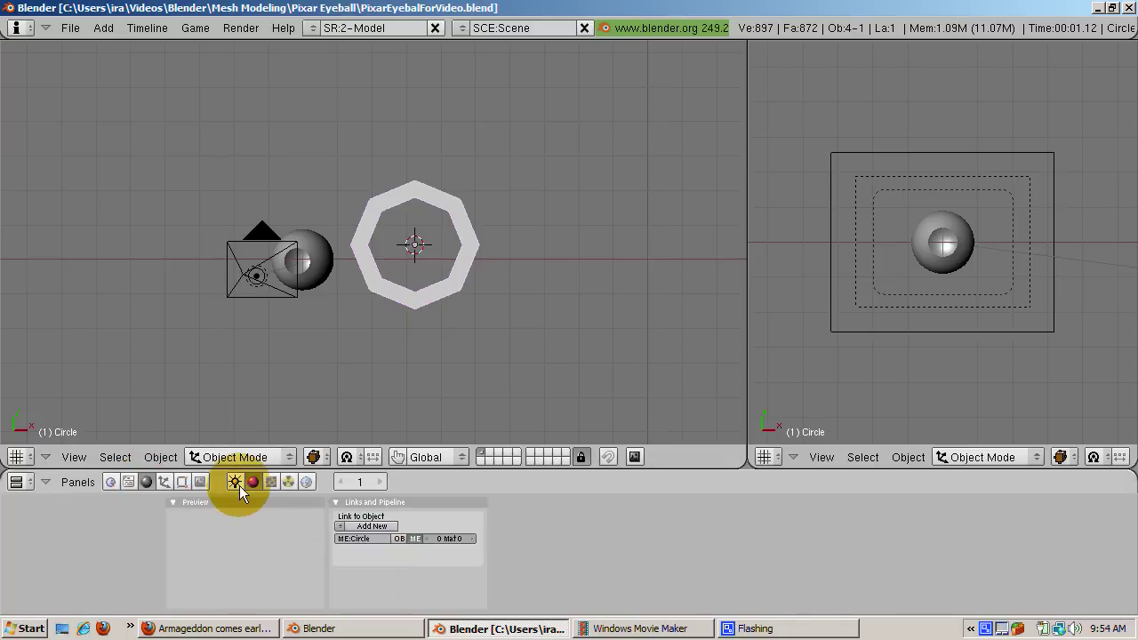
pyautogui.click(355, 527)
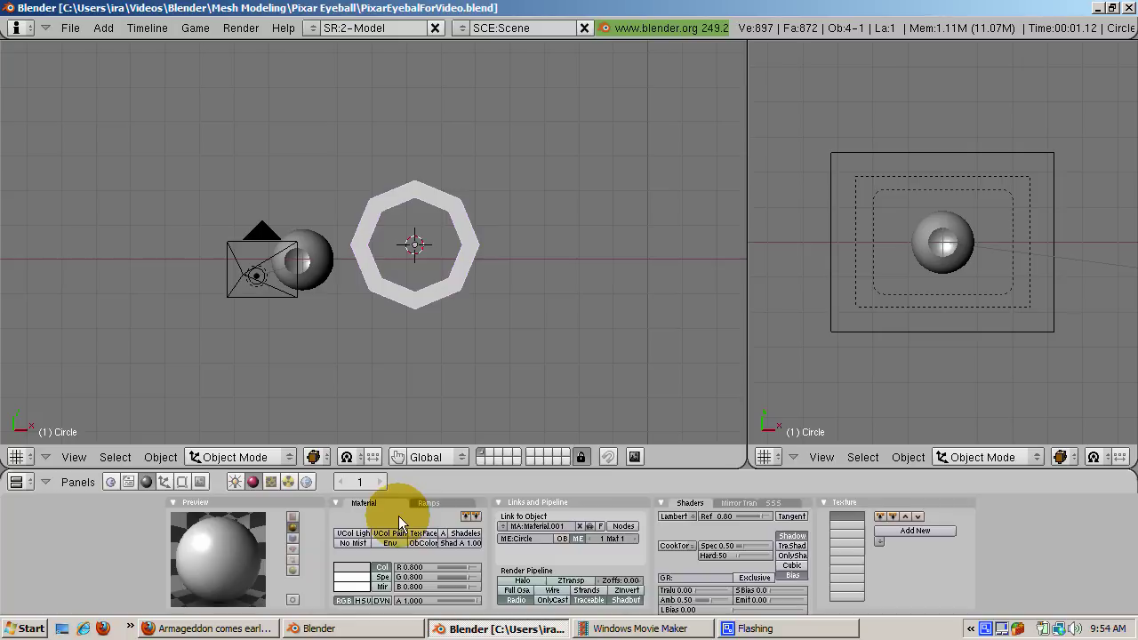
pyautogui.click(468, 533)
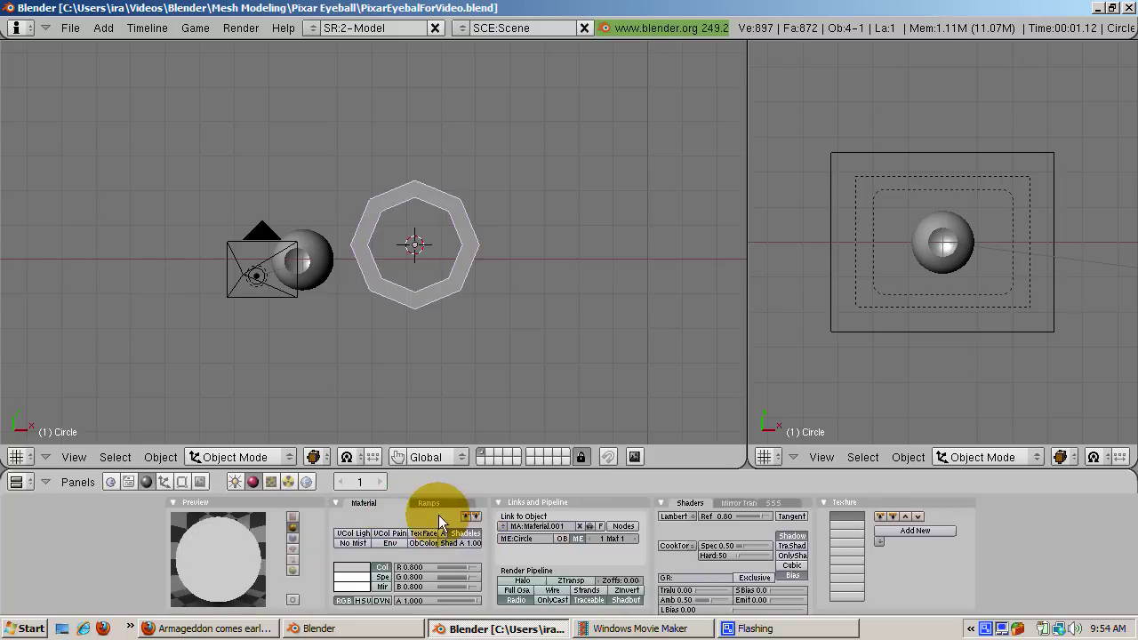
# Add an image texture to the ring's material and load Iris.png from the Pixar Eyeball folder
pyautogui.click(271, 481)
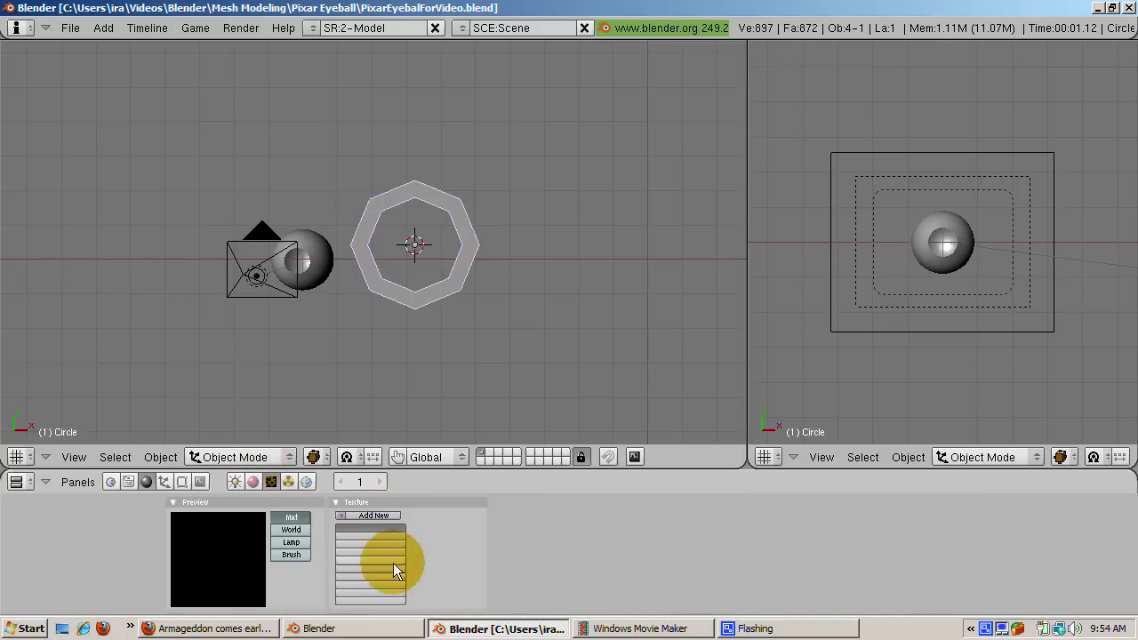
pyautogui.click(375, 515)
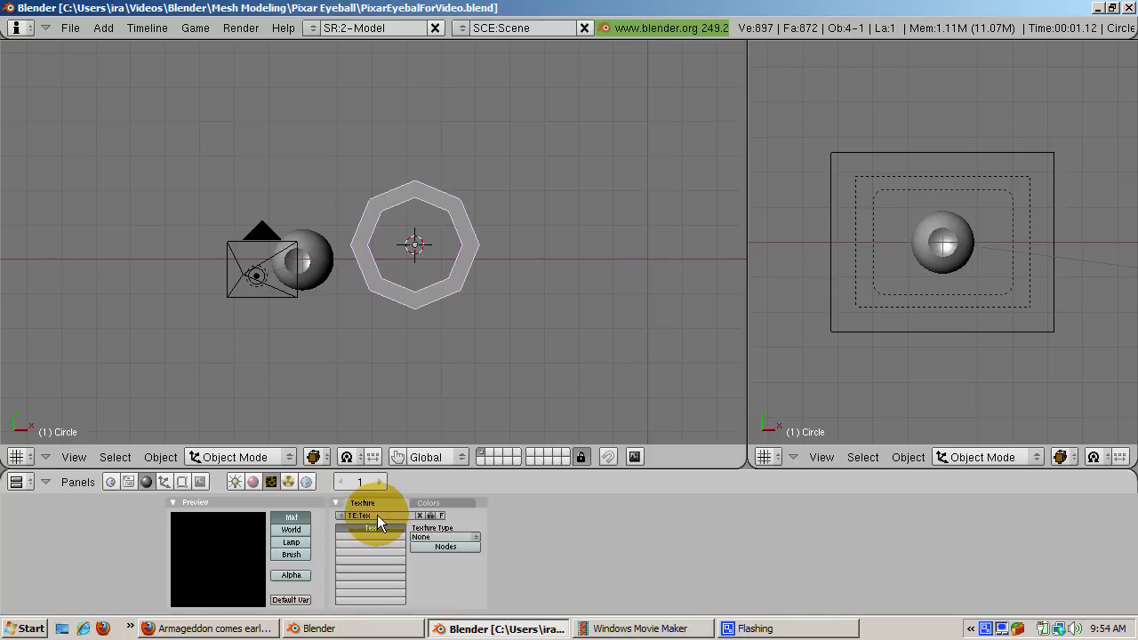
pyautogui.click(425, 538)
pyautogui.click(424, 519)
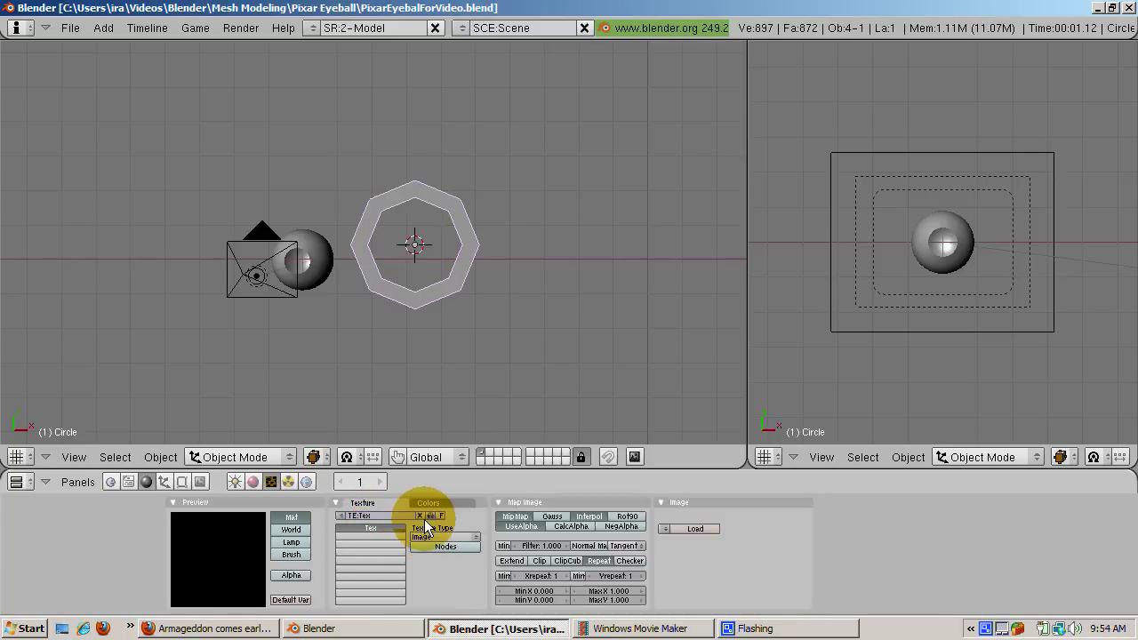
pyautogui.click(701, 528)
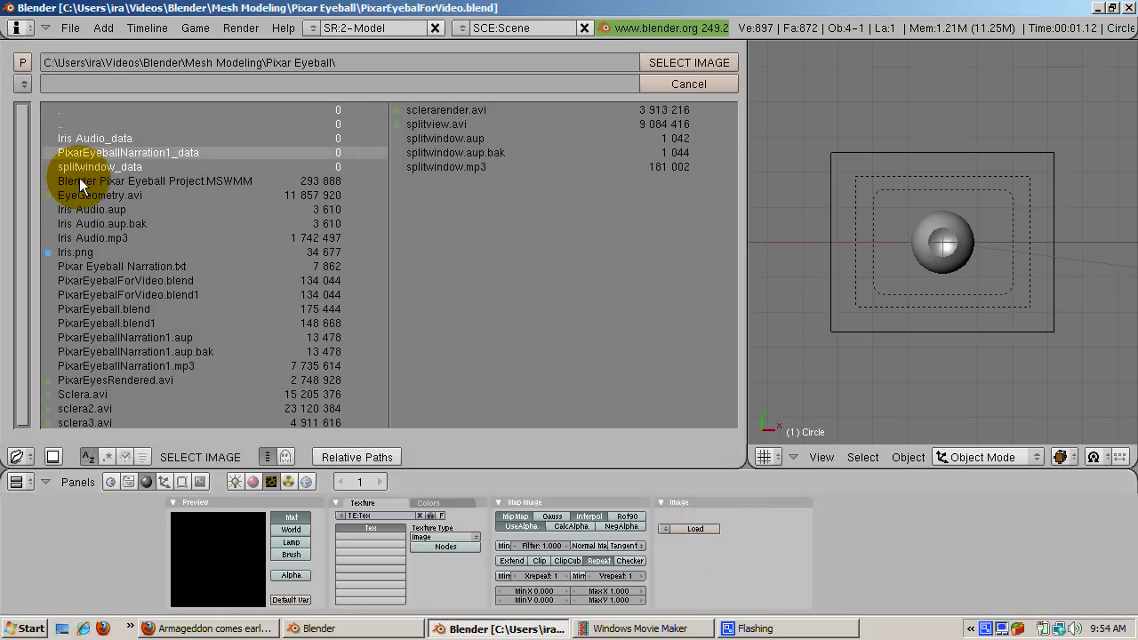
pyautogui.click(85, 251)
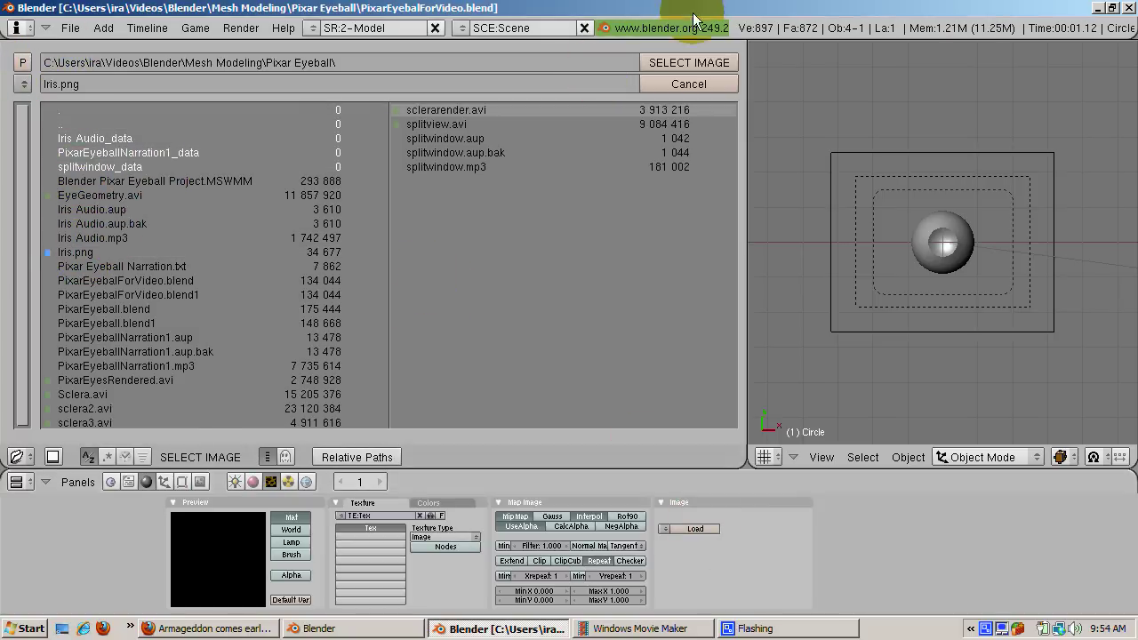
pyautogui.click(689, 63)
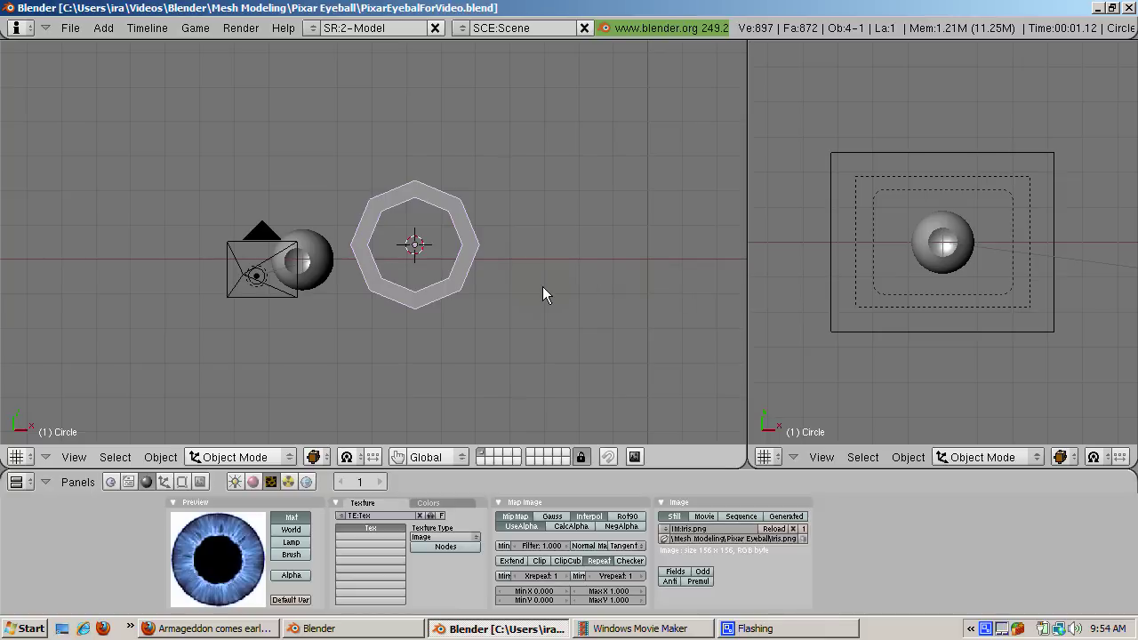
# Center the ring on the eyeball by snapping the 3D cursor to the sphere and the ring to the cursor
pyautogui.click(293, 262)
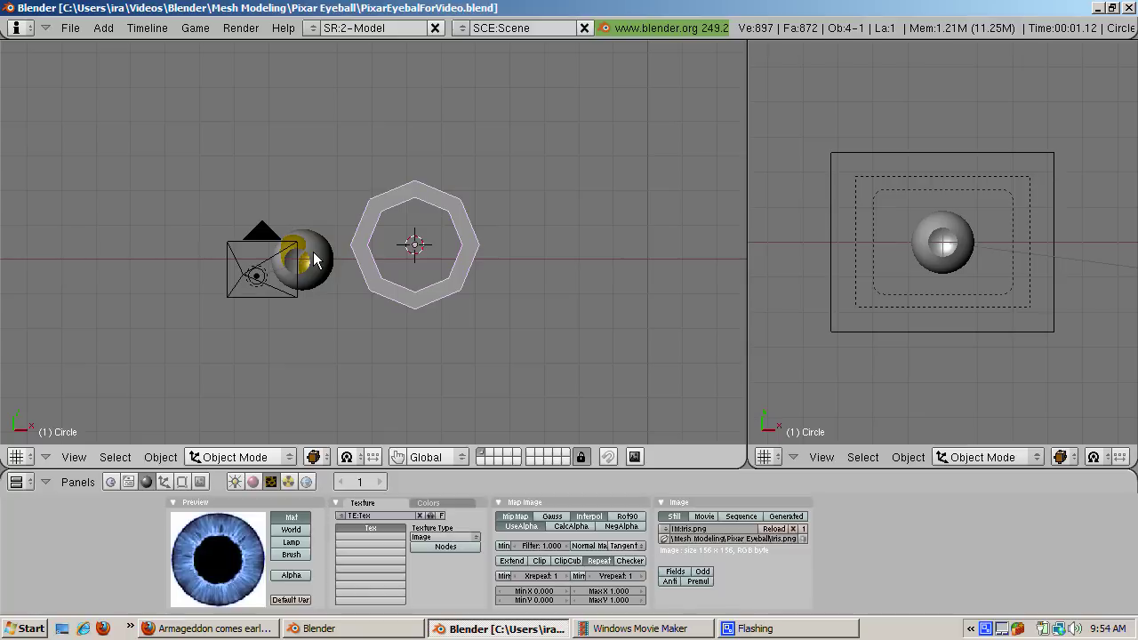
pyautogui.rightClick(315, 260)
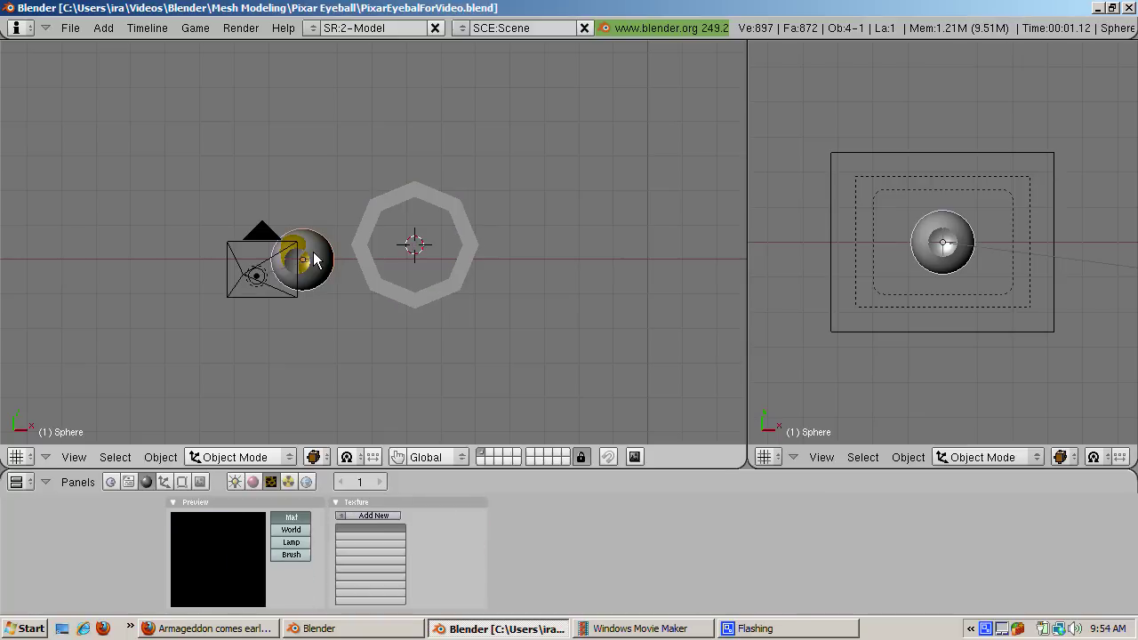
pyautogui.hotkey('shift', 's')
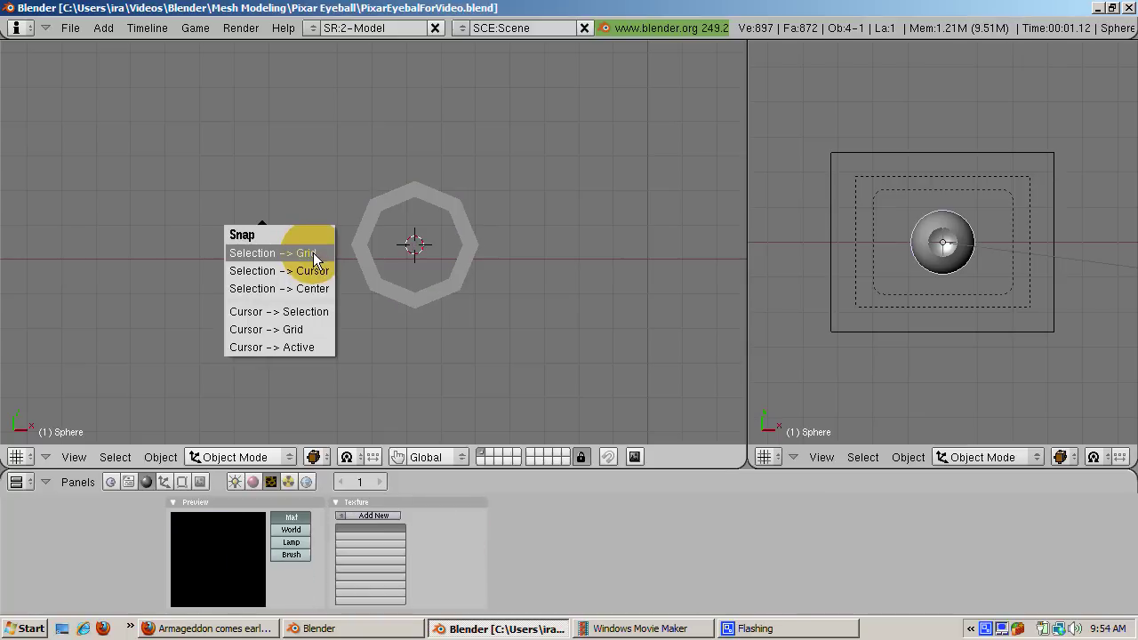
pyautogui.click(305, 312)
pyautogui.moveTo(367, 267); pyautogui.dragTo(398, 284)
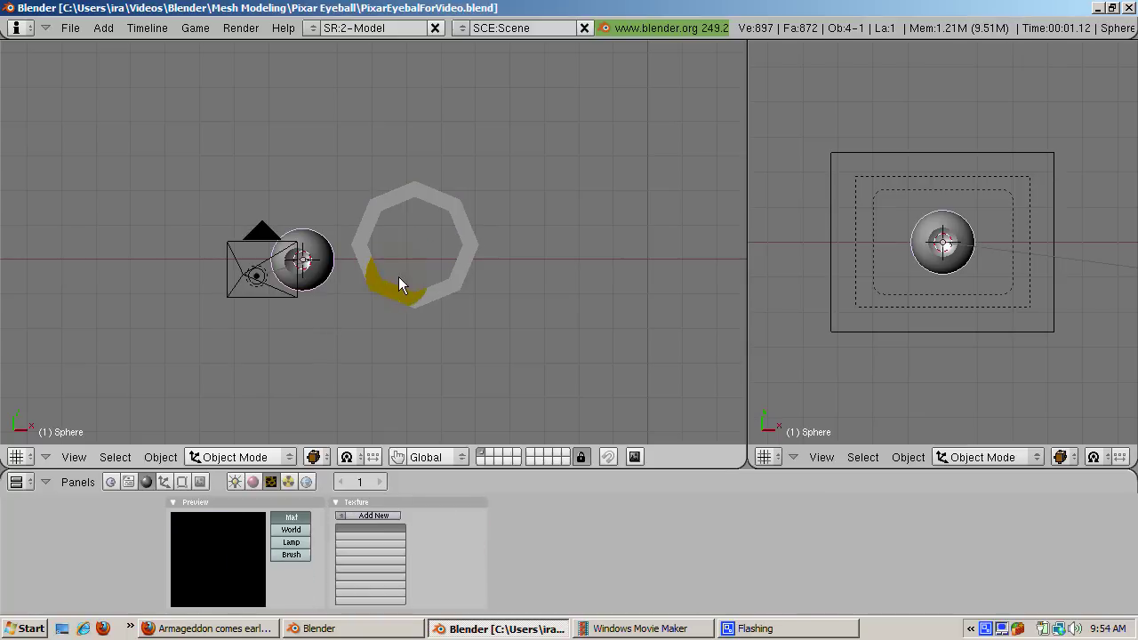
pyautogui.rightClick(397, 290)
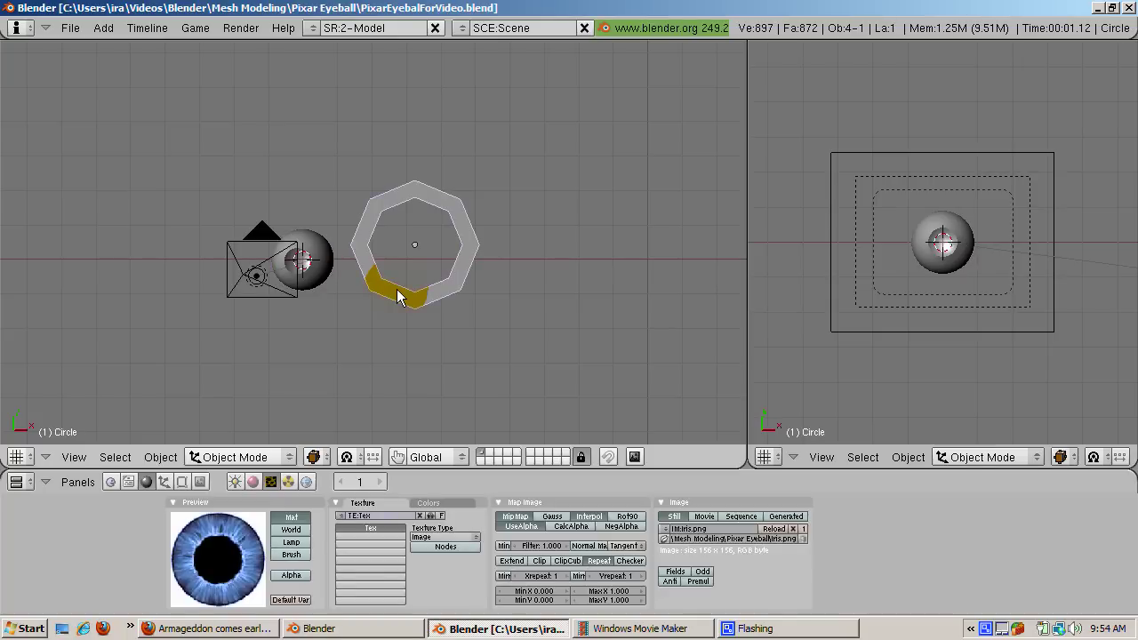
pyautogui.hotkey('shift', 's')
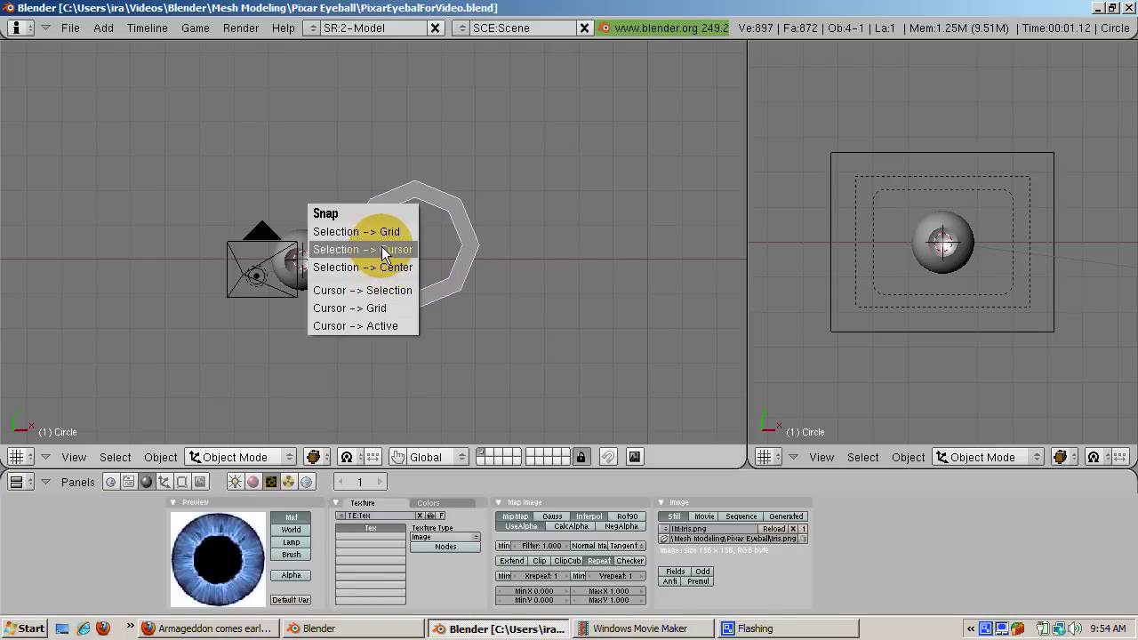
pyautogui.click(382, 256)
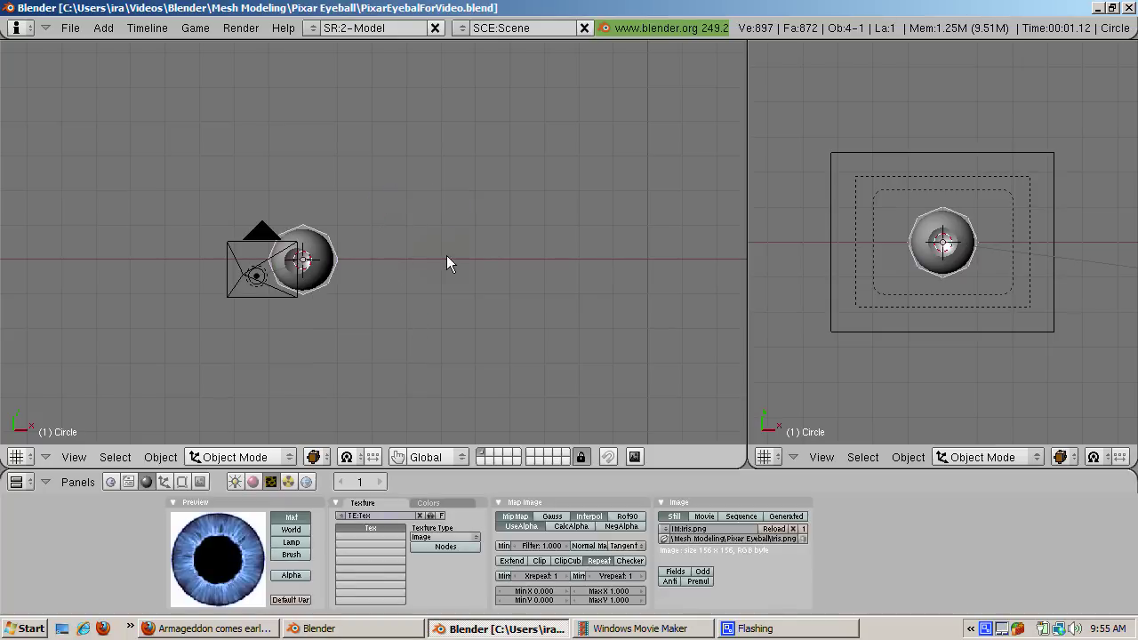
# Scale the iris ring to about 0.69, move it about 1.06 along global Z, and scale it once more to about 0.94
pyautogui.press('s')
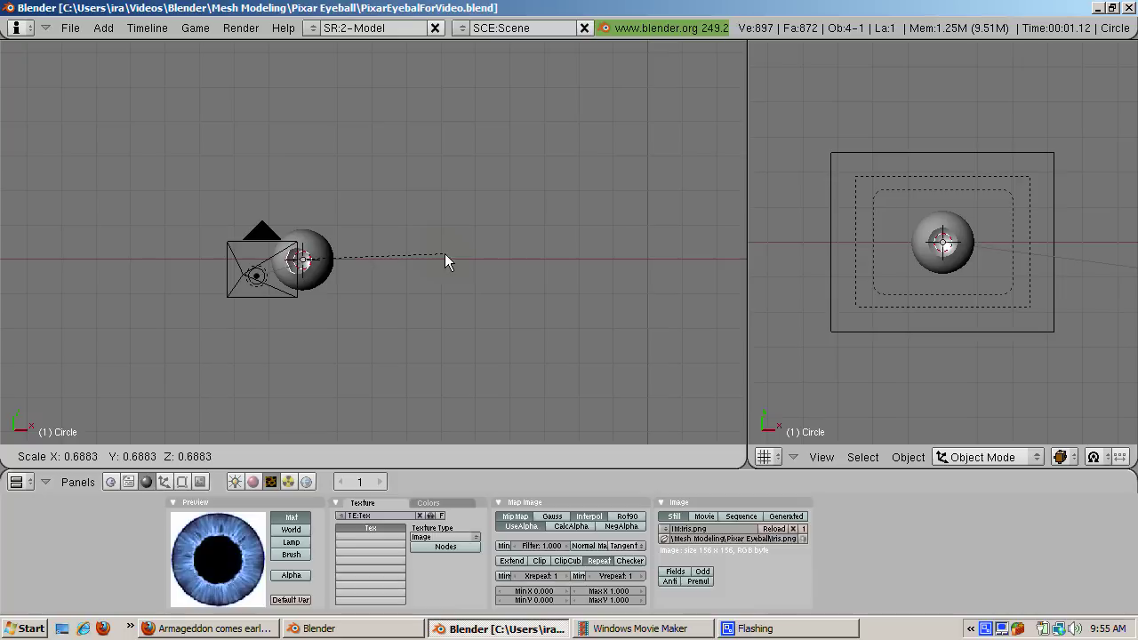
pyautogui.click(427, 261)
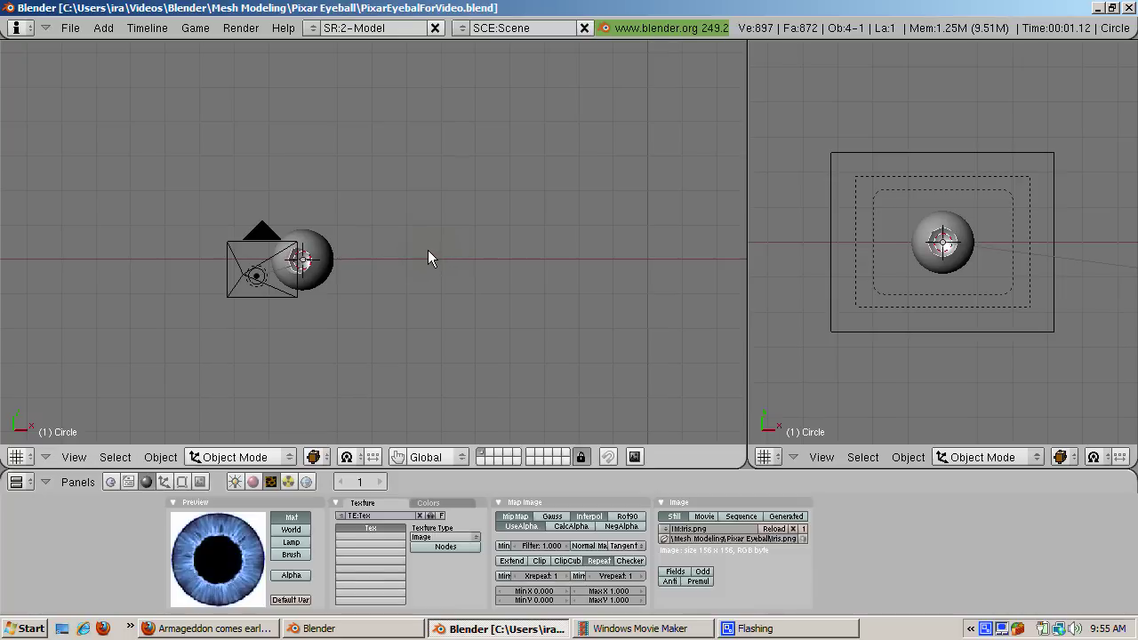
pyautogui.press('g')
pyautogui.press('z')
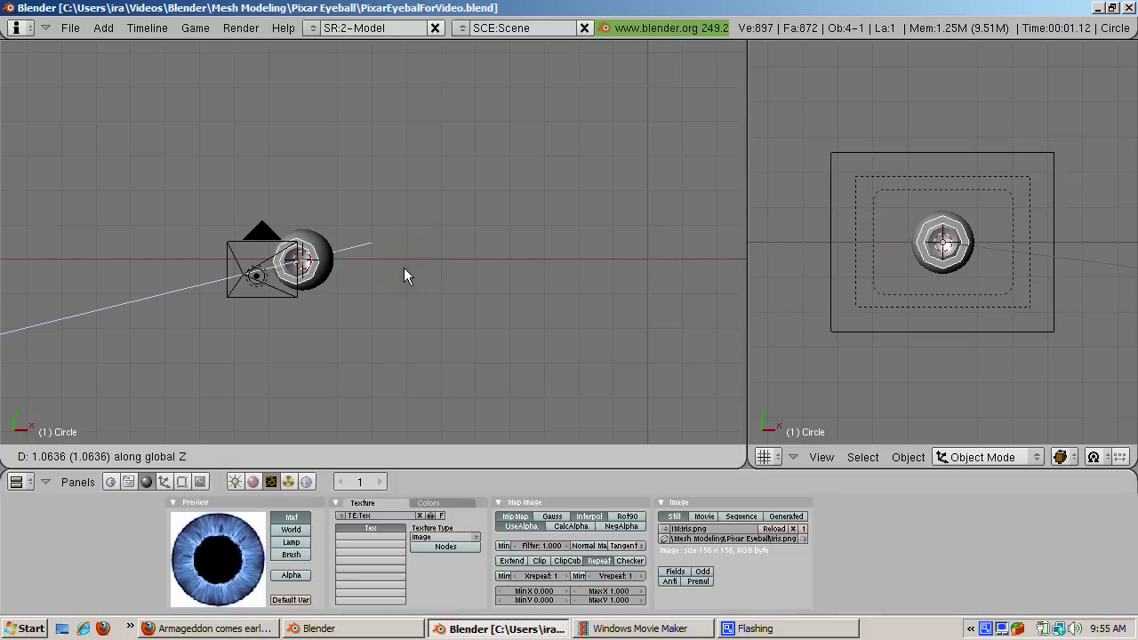
pyautogui.click(404, 264)
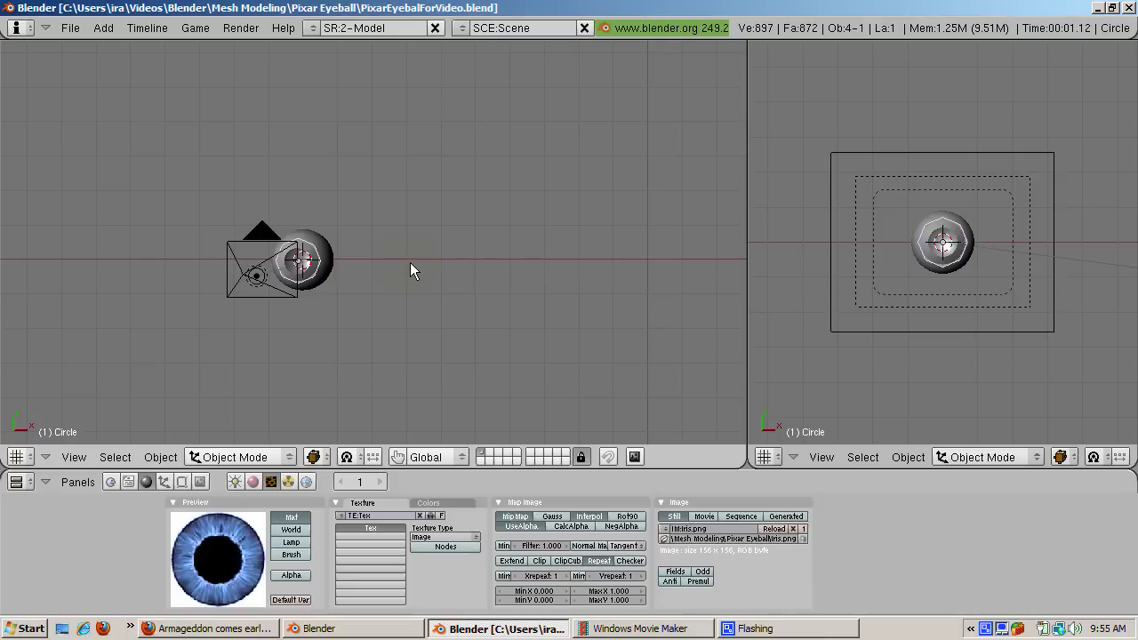
pyautogui.press('s')
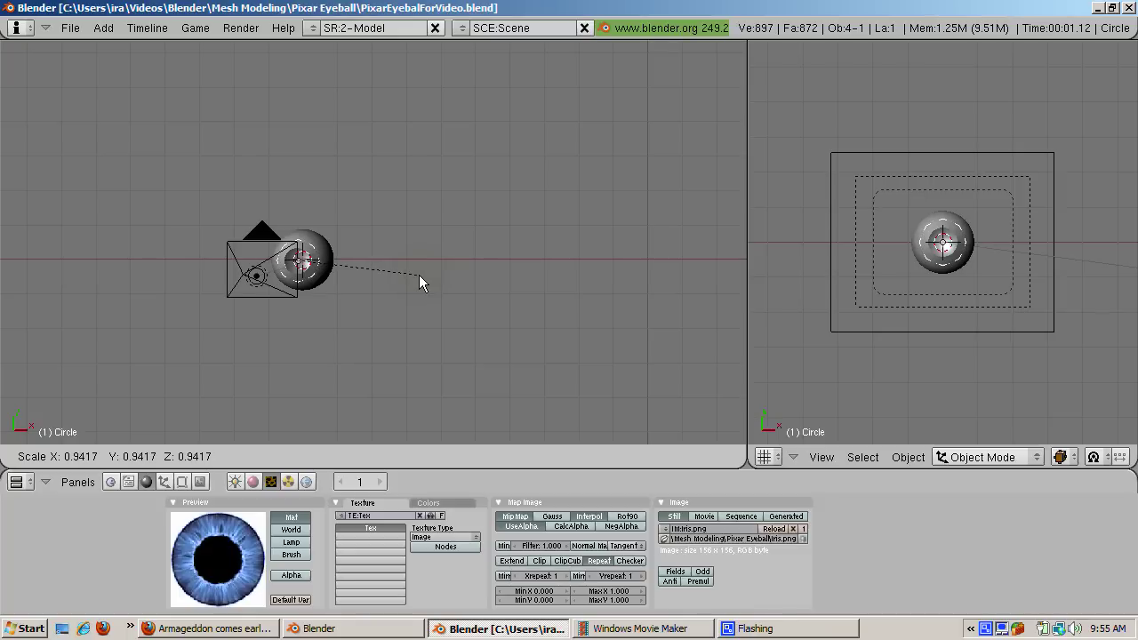
pyautogui.click(418, 273)
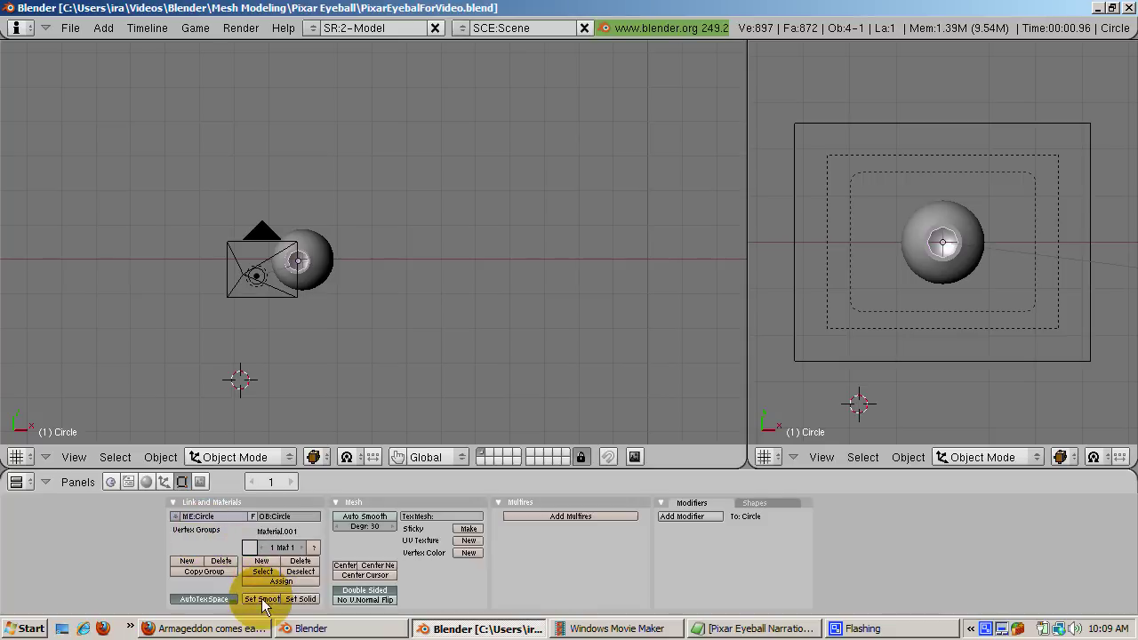
# Set the iris ring to smooth shading, add a Subsurf modifier to it, and render the scene
pyautogui.click(263, 599)
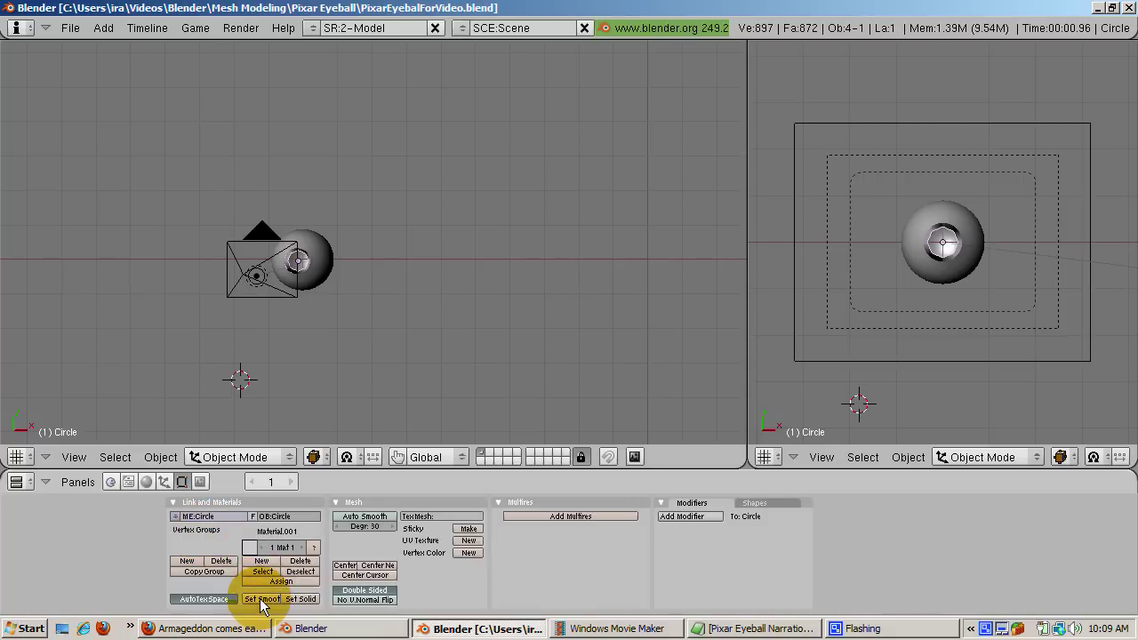
pyautogui.click(702, 516)
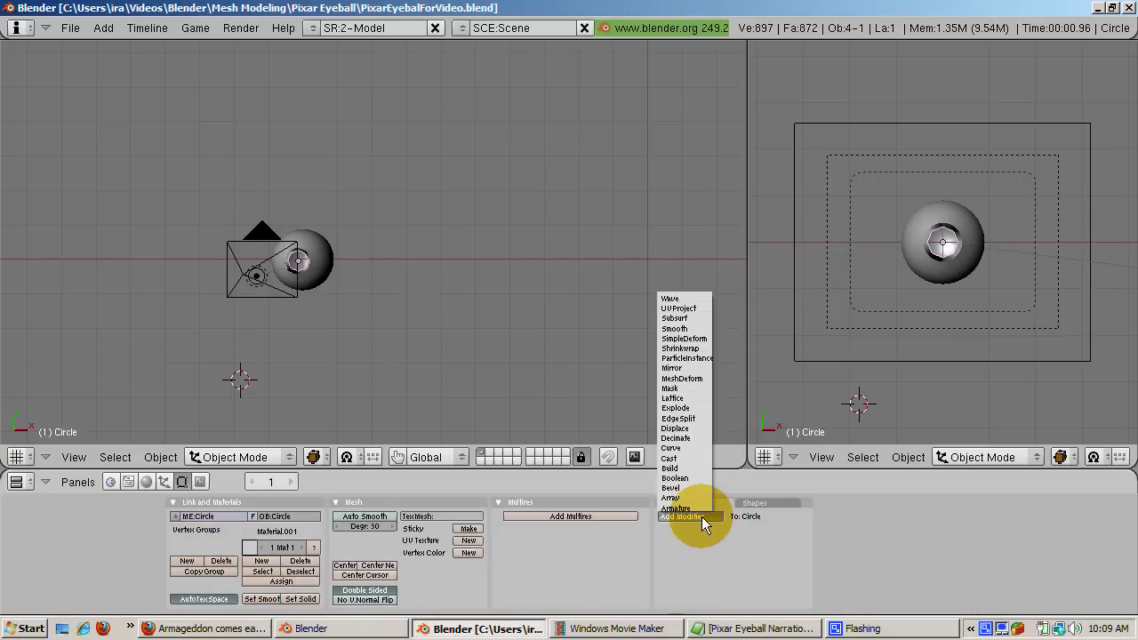
pyautogui.click(689, 325)
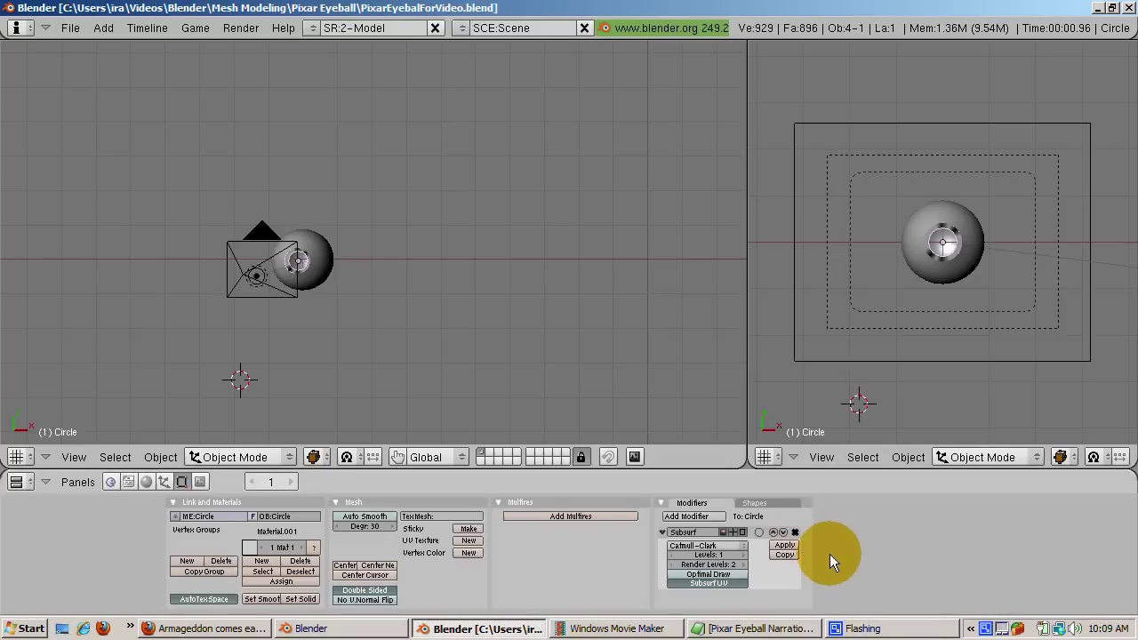
pyautogui.press('F12')
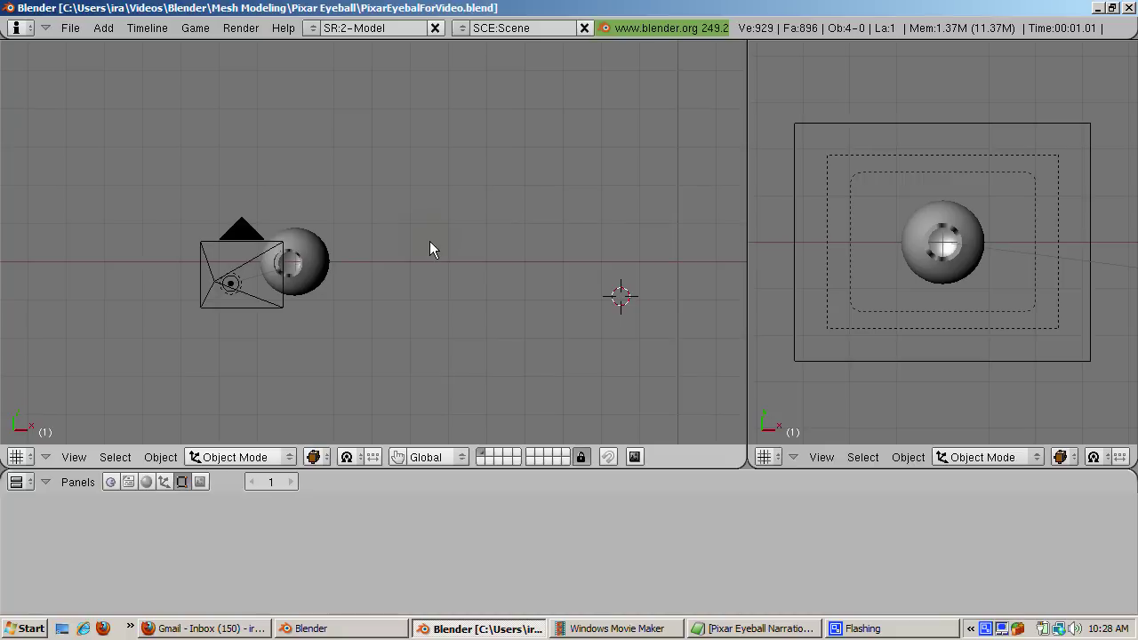
# Add an unfilled 32-vertex mesh circle in the empty space beside the eyeball
pyautogui.click(430, 242)
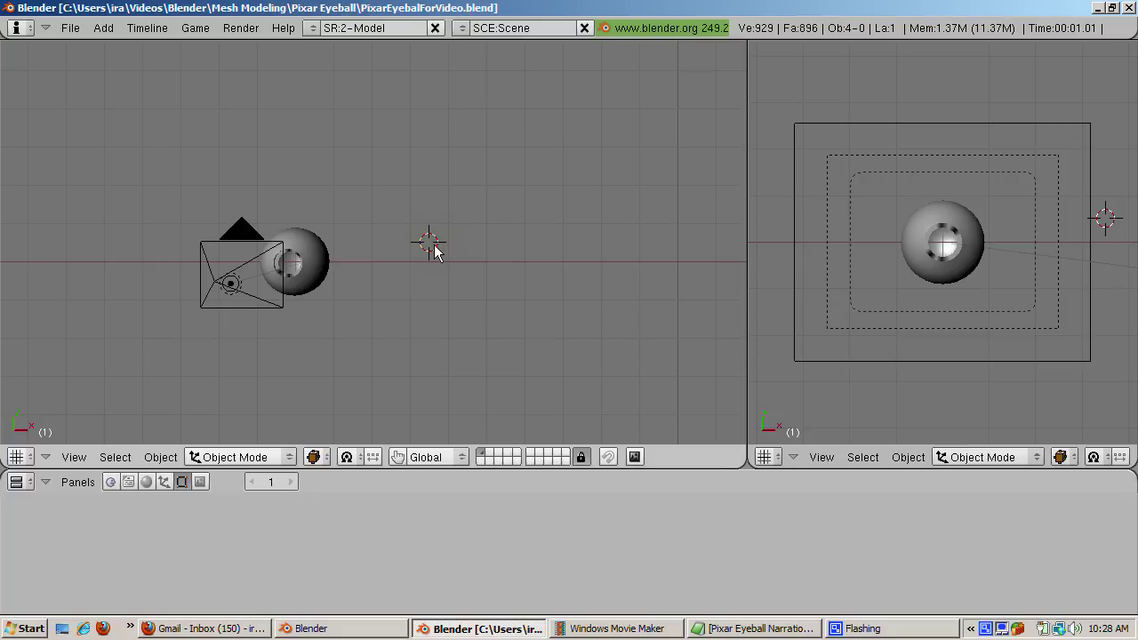
pyautogui.press('space')
pyautogui.moveTo(521, 242)
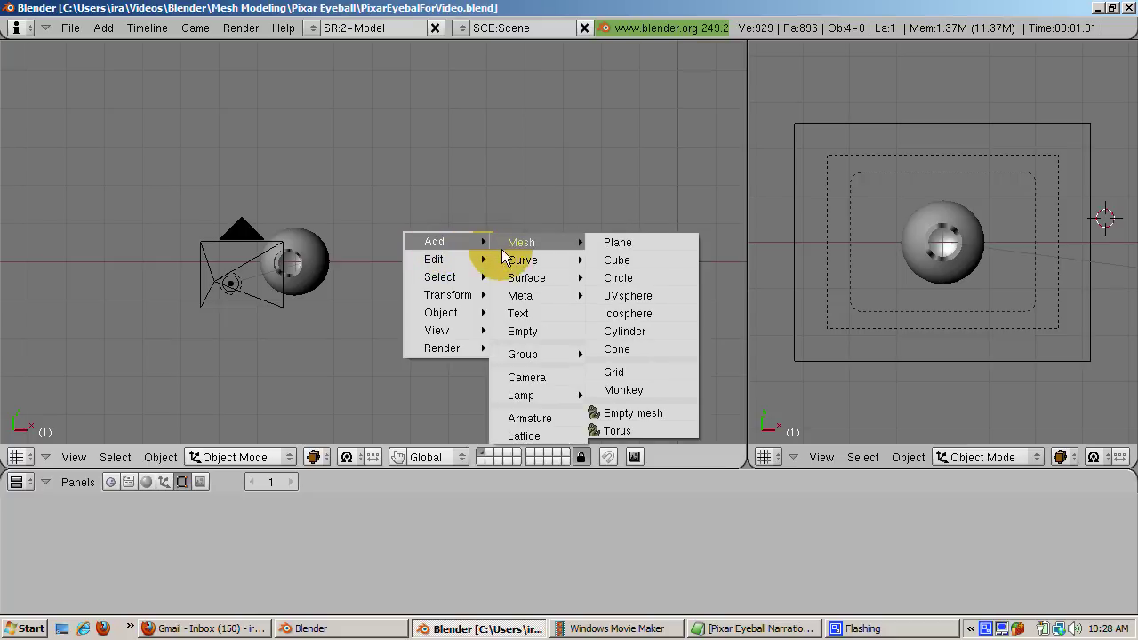
pyautogui.click(613, 278)
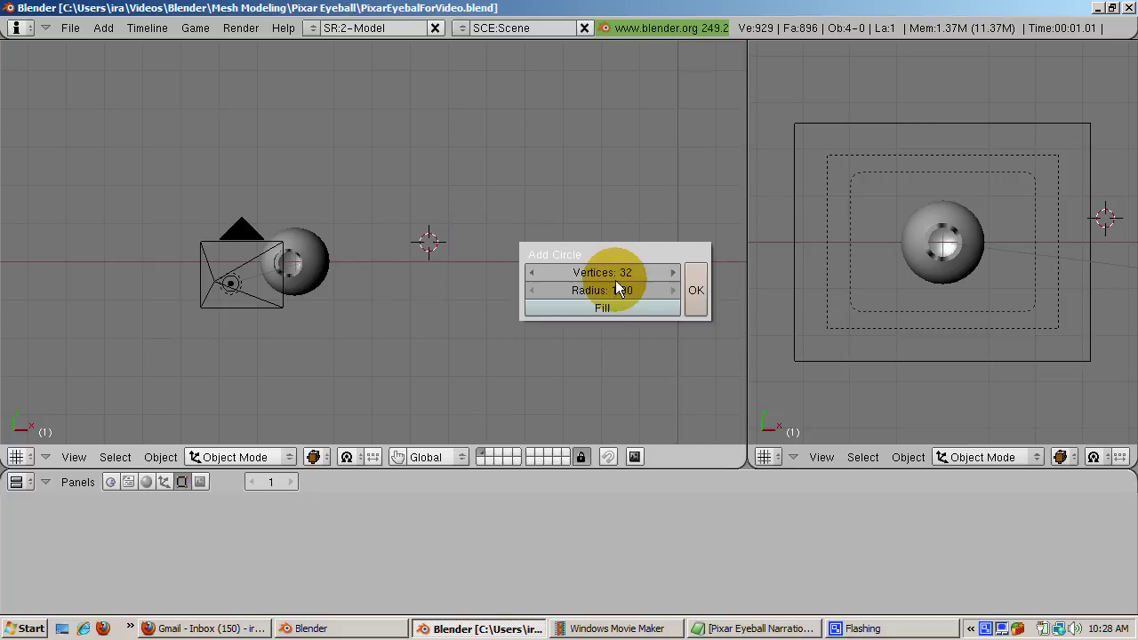
pyautogui.click(697, 291)
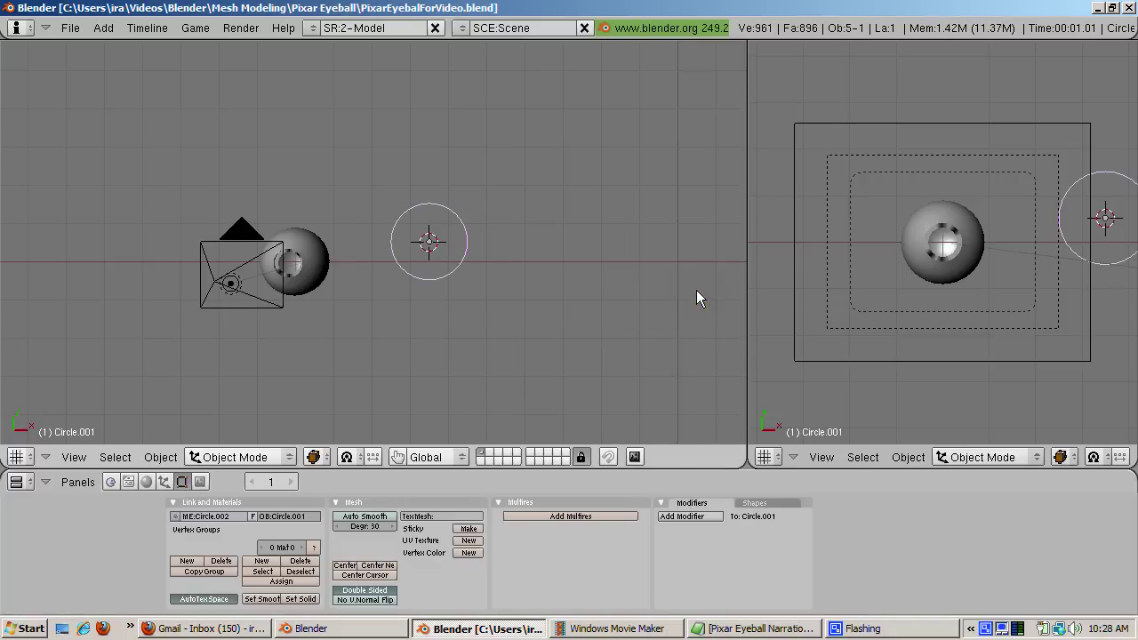
# Extrude only the new circle's edges and scale them inward to about 0.2, returning to Object Mode
pyautogui.press('e')
pyautogui.click(579, 308)
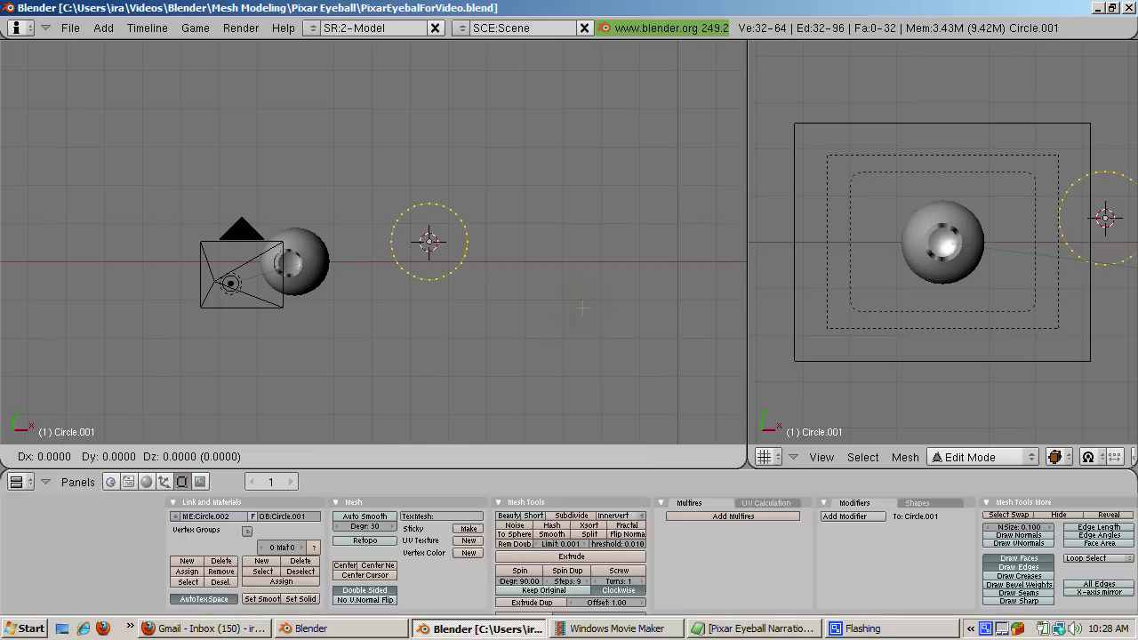
pyautogui.press('Escape')
pyautogui.press('s')
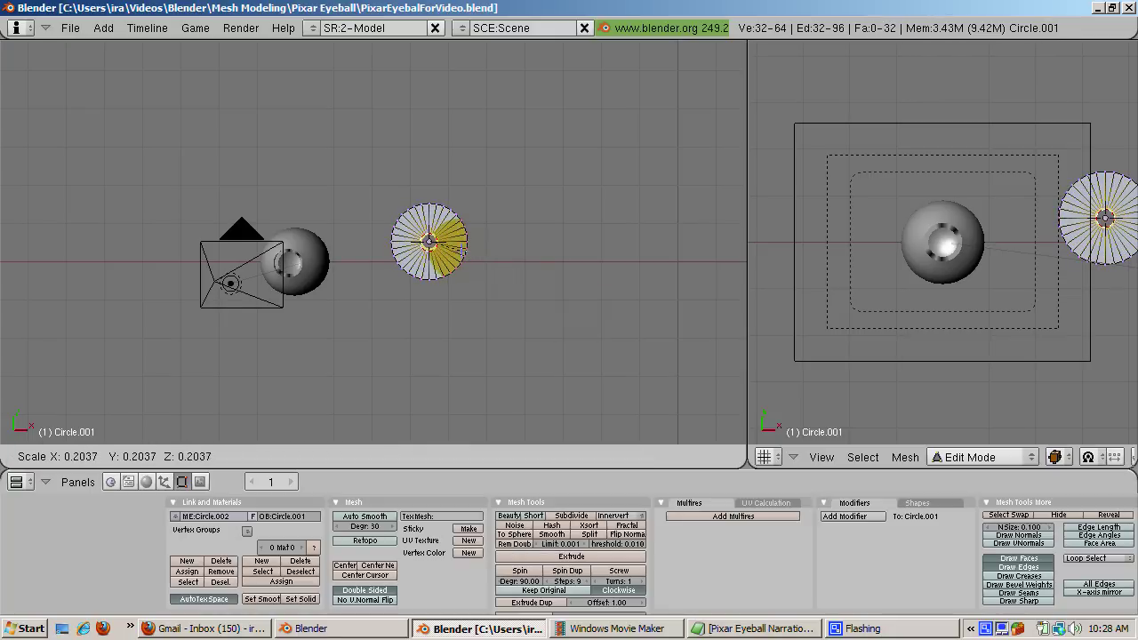
pyautogui.click(429, 241)
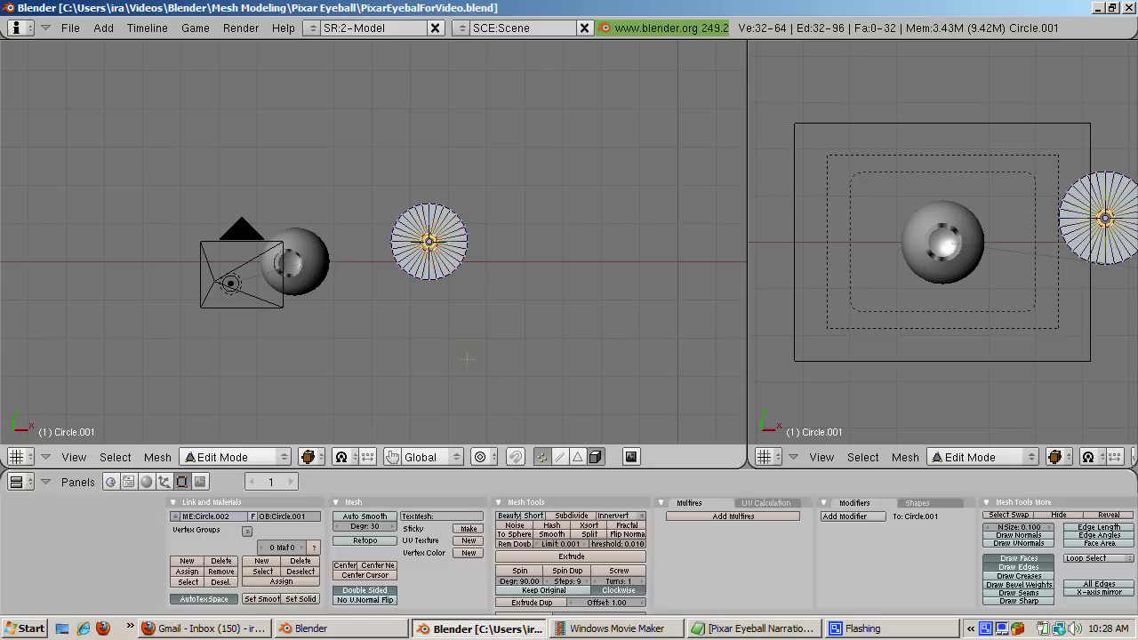
pyautogui.press('Tab')
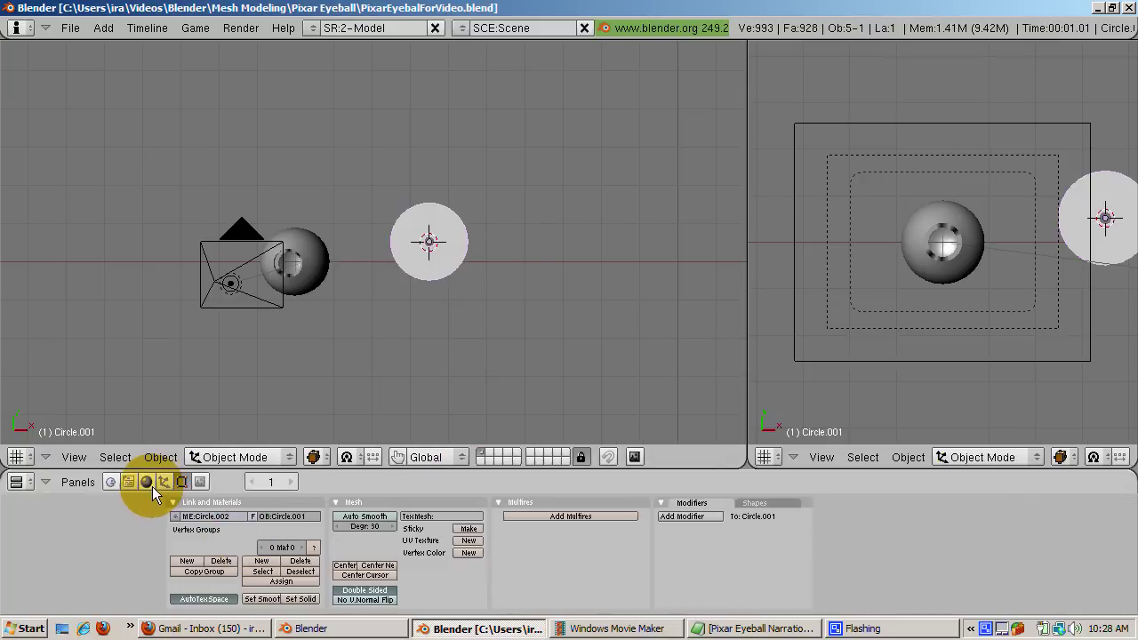
# Add a new material to the new ring, set its color to R 0, G 0.6, B 1, and make it shadeless
pyautogui.click(146, 482)
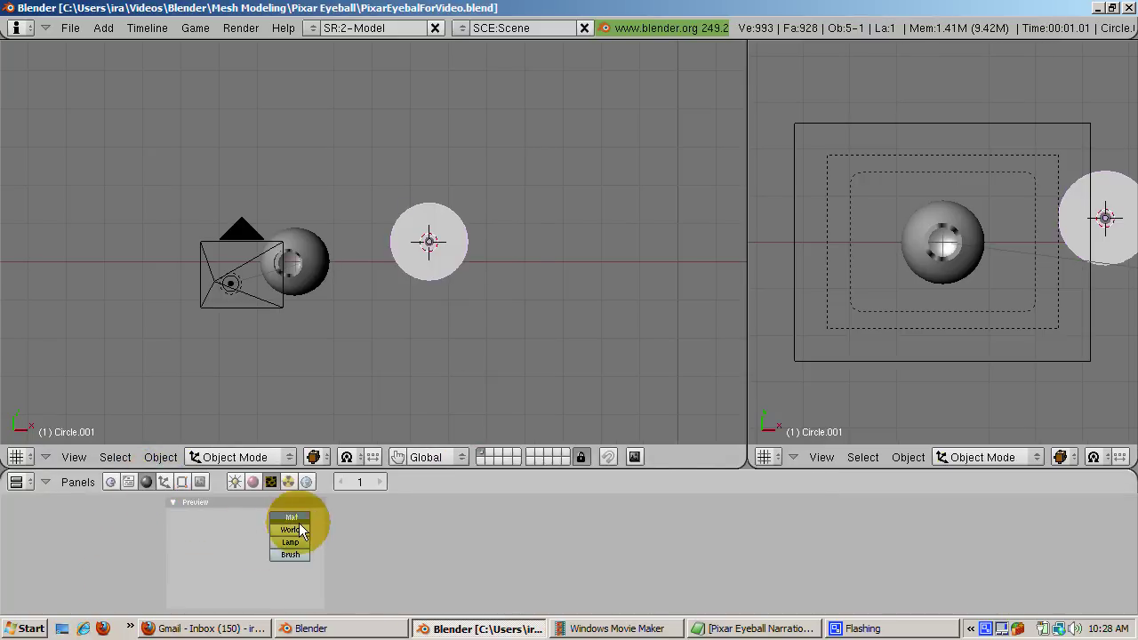
pyautogui.click(253, 482)
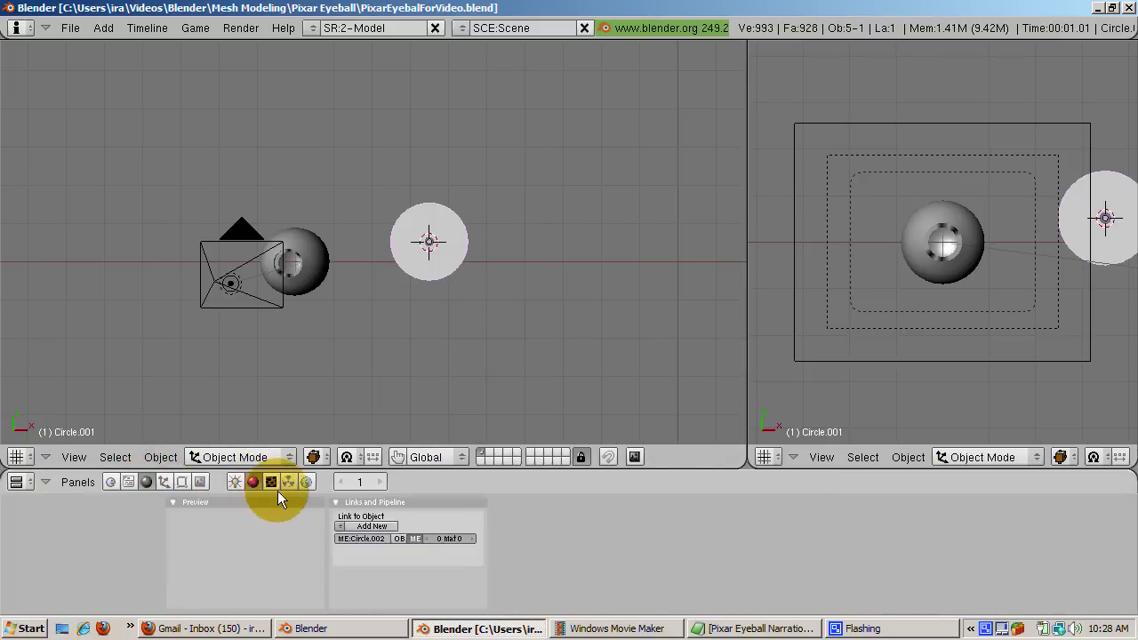
pyautogui.click(369, 526)
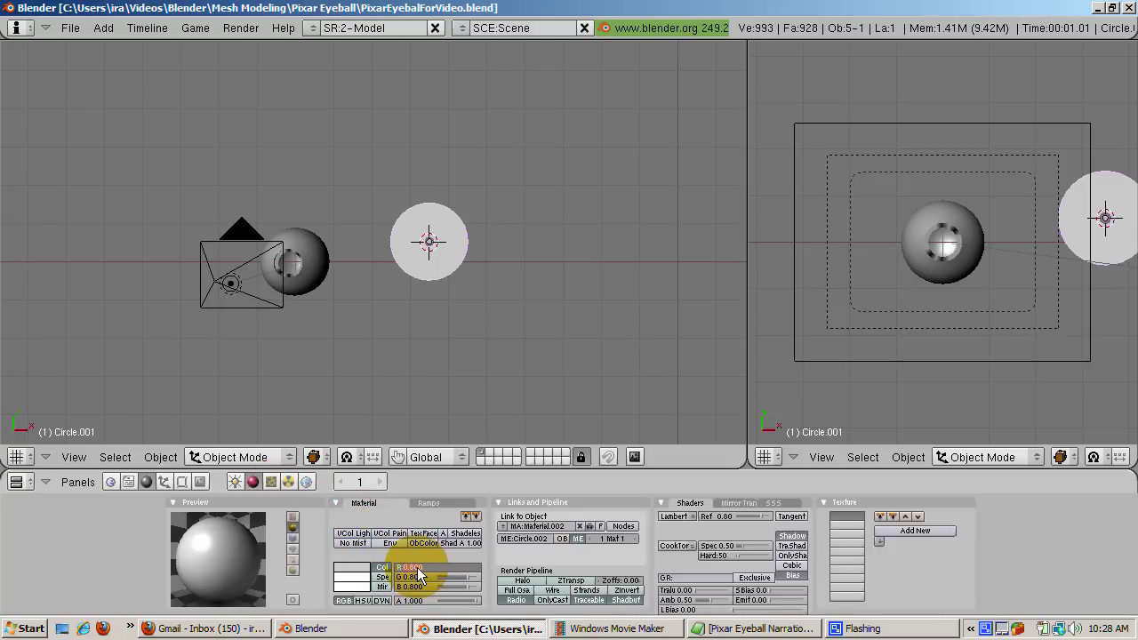
pyautogui.moveTo(417, 569); pyautogui.dragTo(418, 570)
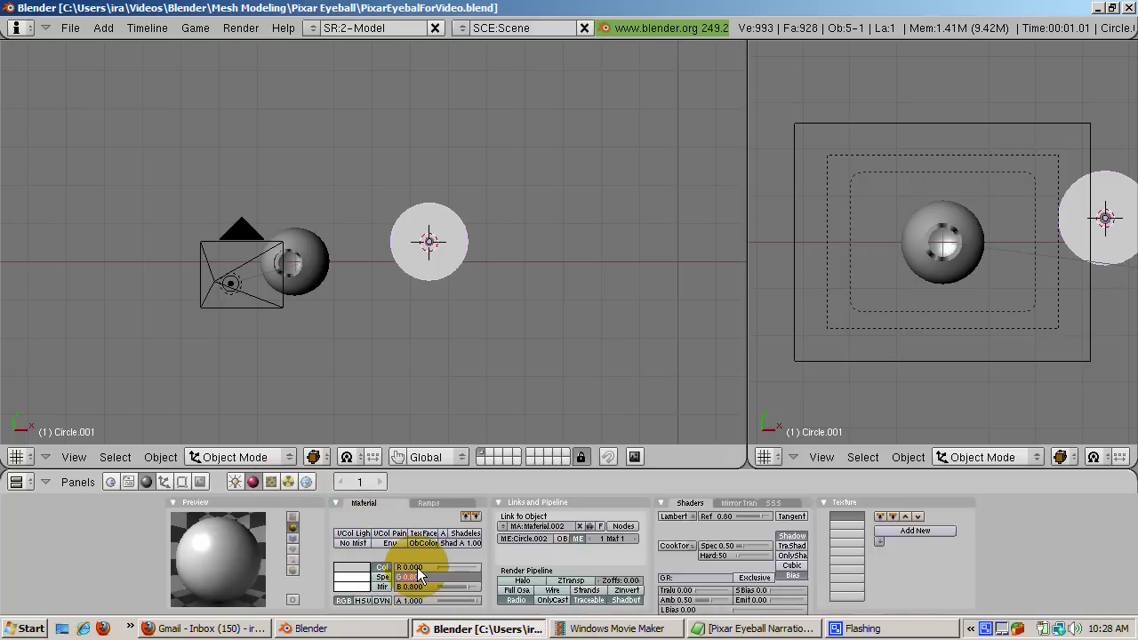
pyautogui.write('0.6')
pyautogui.press('Tab')
pyautogui.write('1')
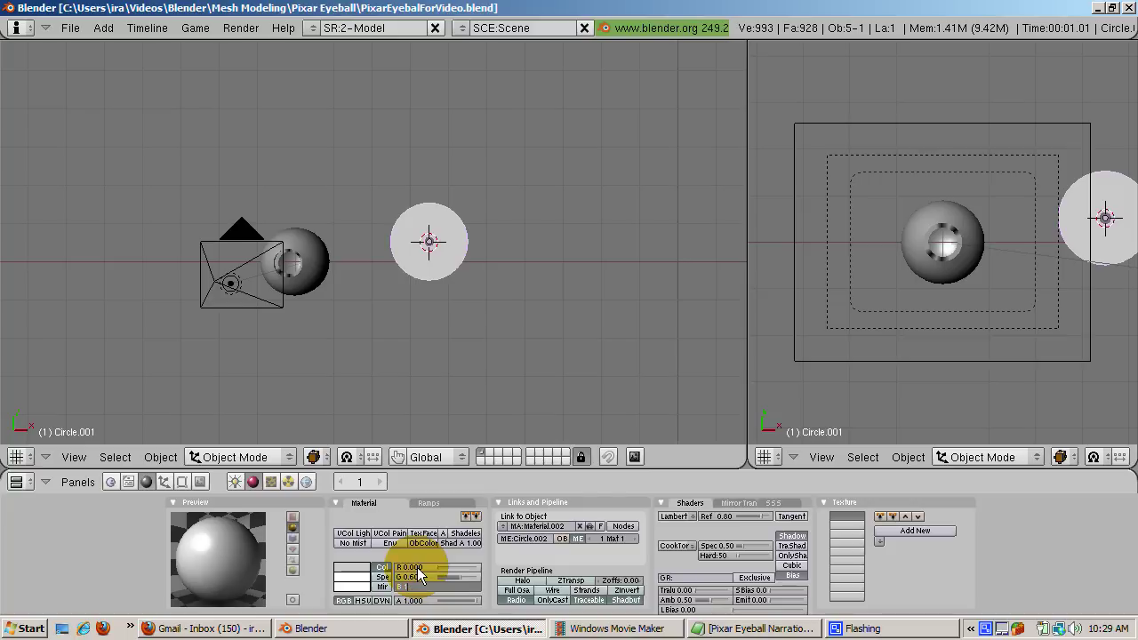
pyautogui.press('Return')
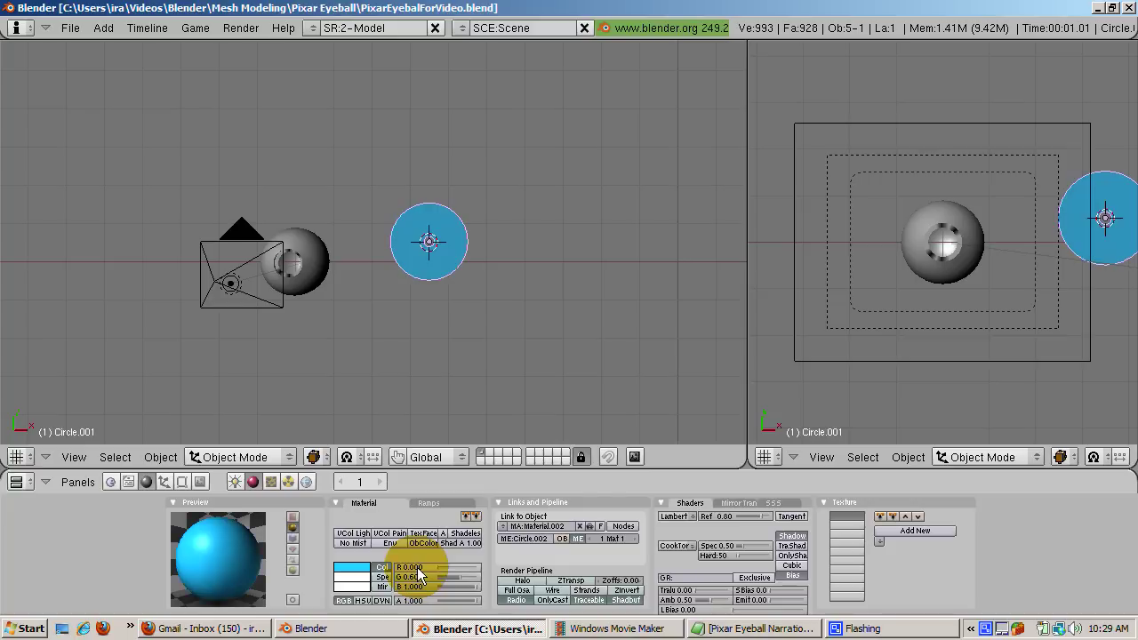
pyautogui.click(474, 535)
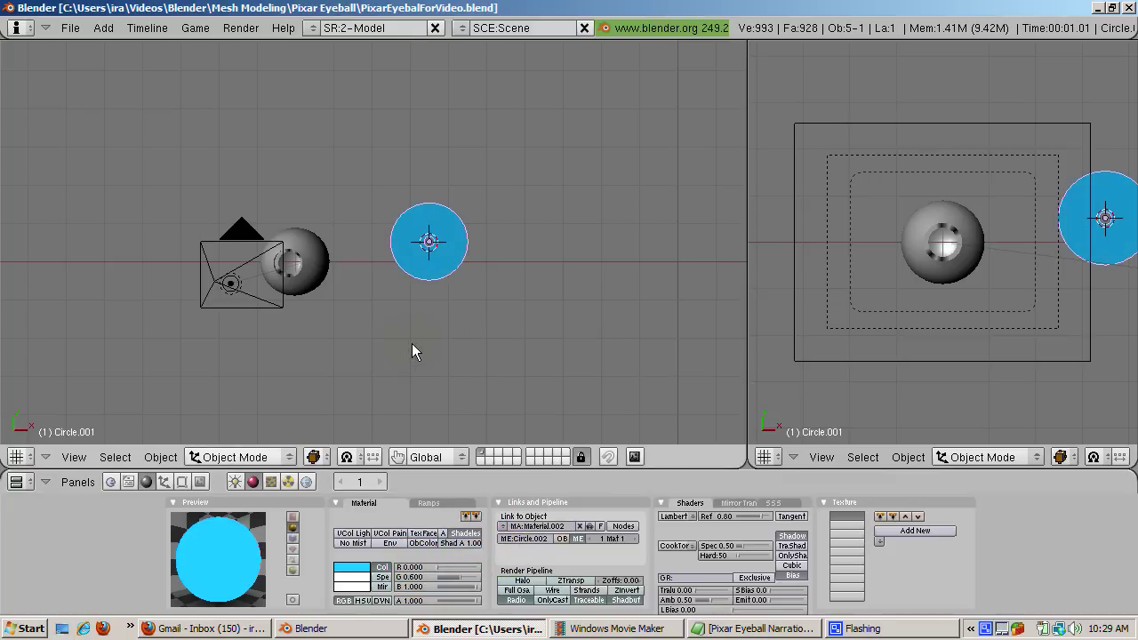
# Set the blue ring to smooth shading and add a Subsurf modifier to it
pyautogui.click(182, 482)
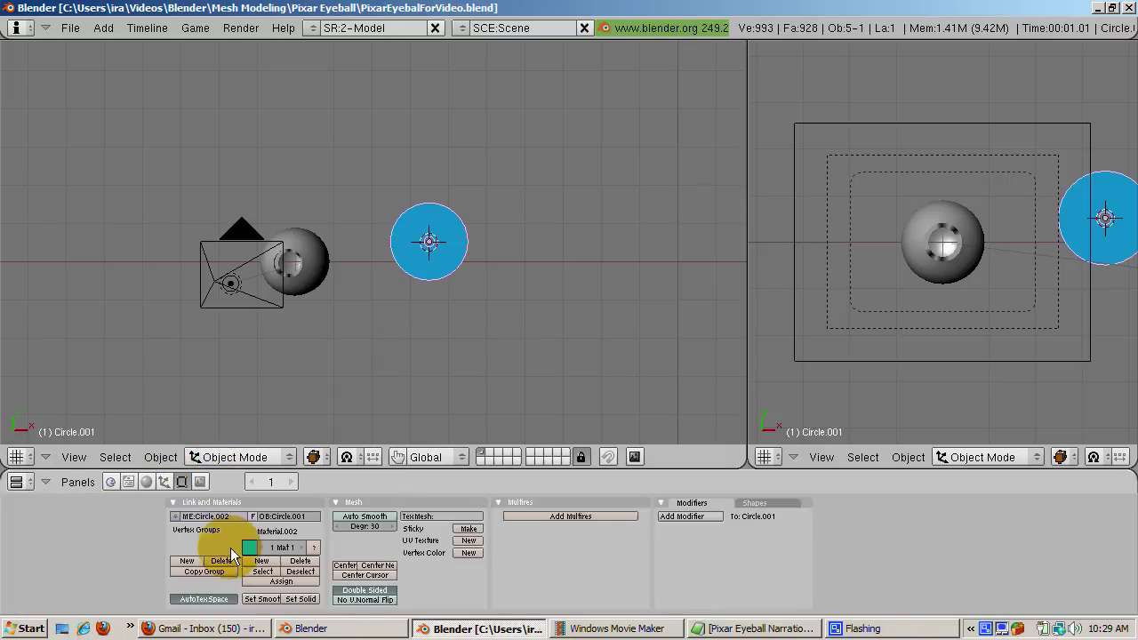
pyautogui.click(260, 599)
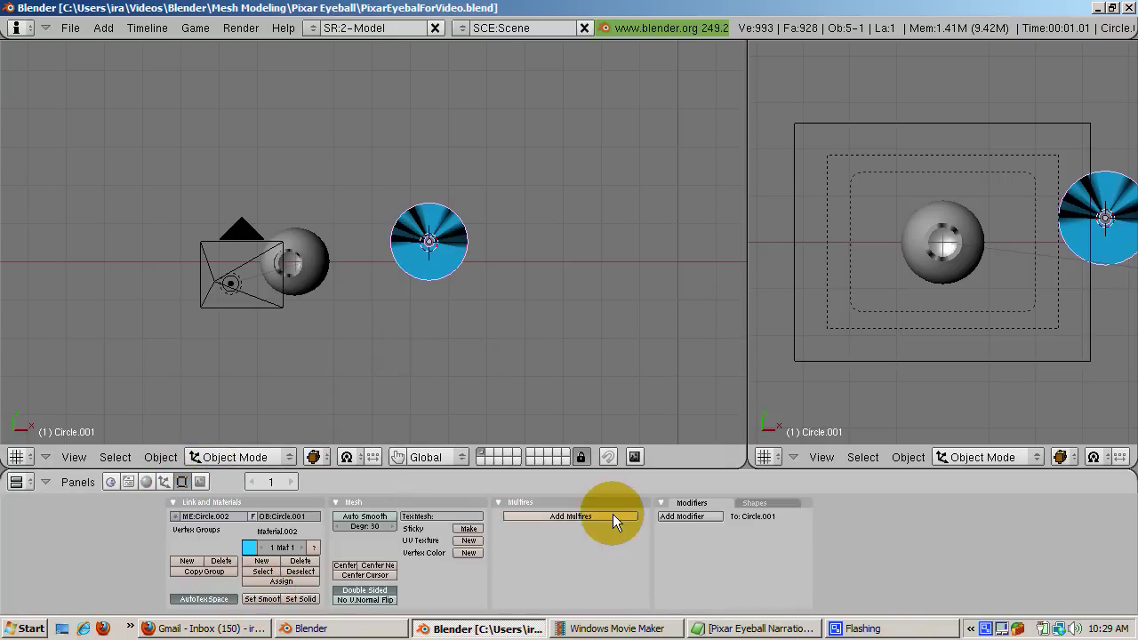
pyautogui.click(689, 517)
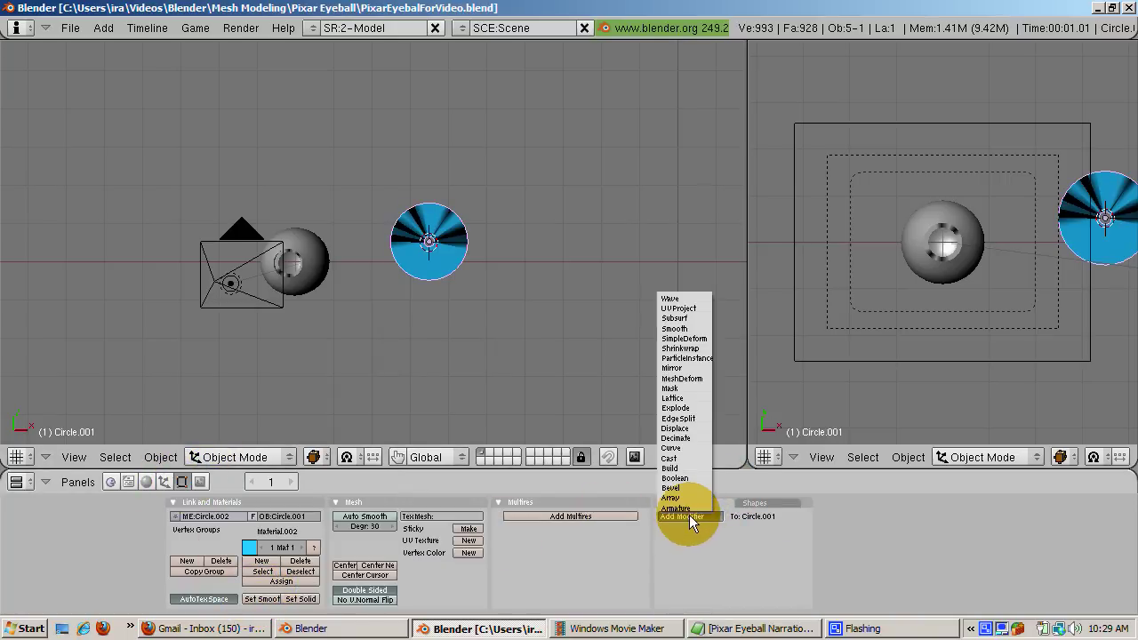
pyautogui.click(690, 318)
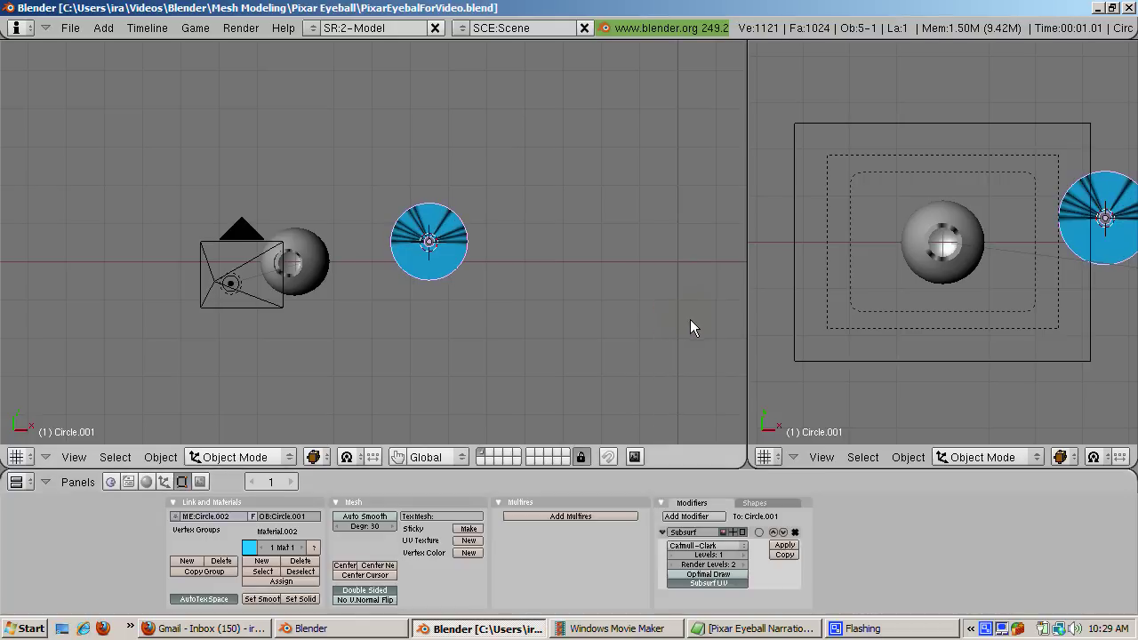
# Center the blue ring on the eyeball by snapping the 3D cursor to the sphere and the ring to the cursor
pyautogui.click(649, 353)
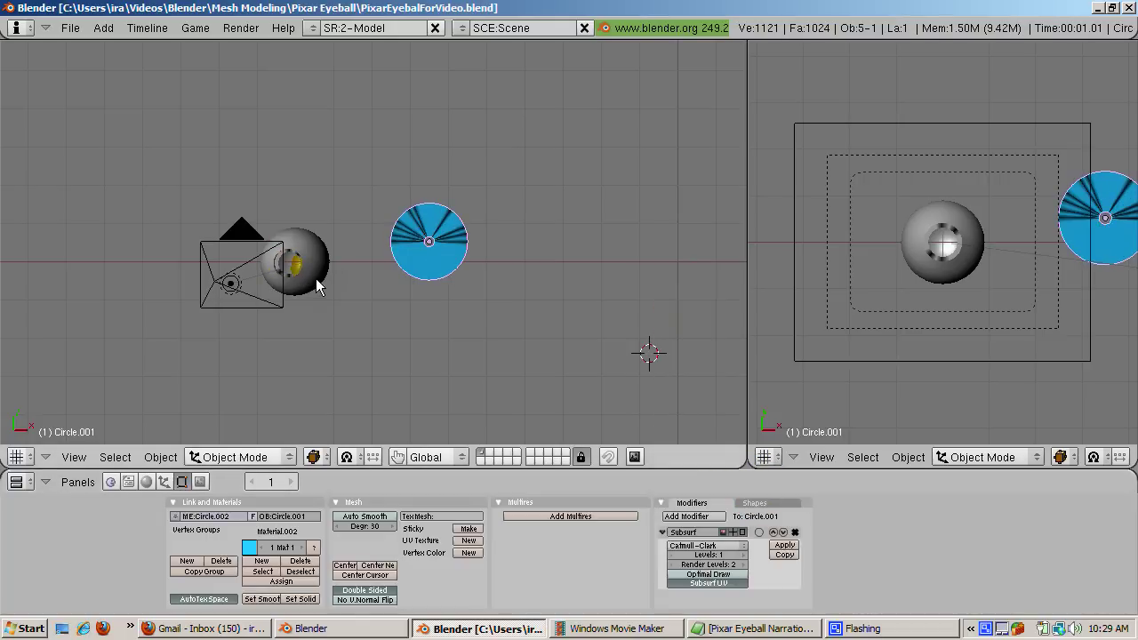
pyautogui.rightClick(317, 284)
pyautogui.click(317, 284)
pyautogui.hotkey('shift', 's')
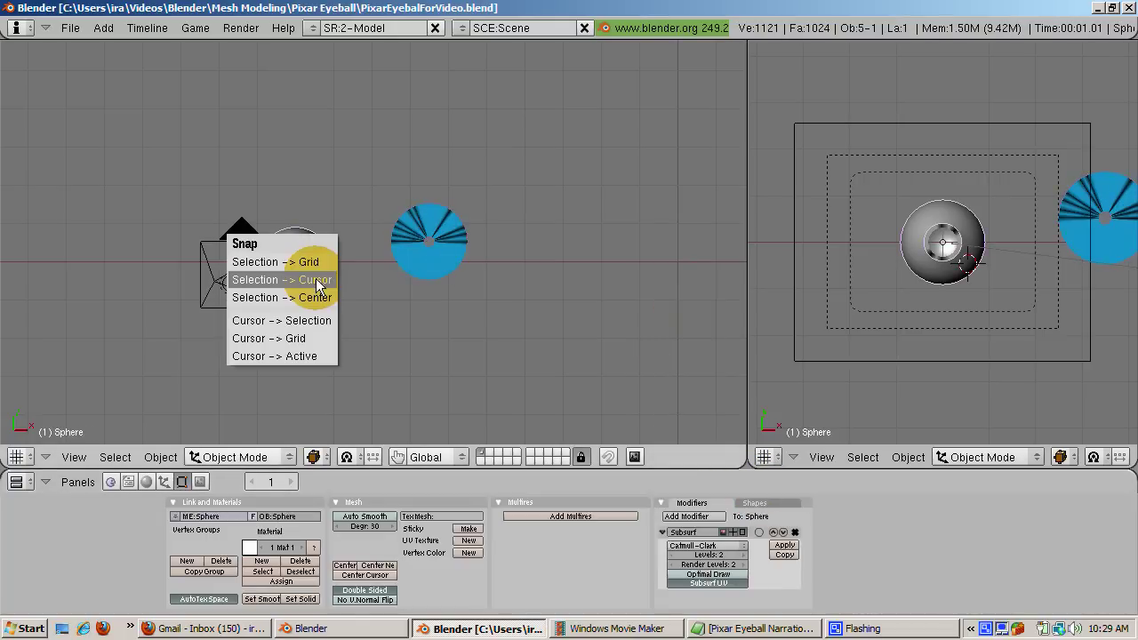
pyautogui.click(314, 320)
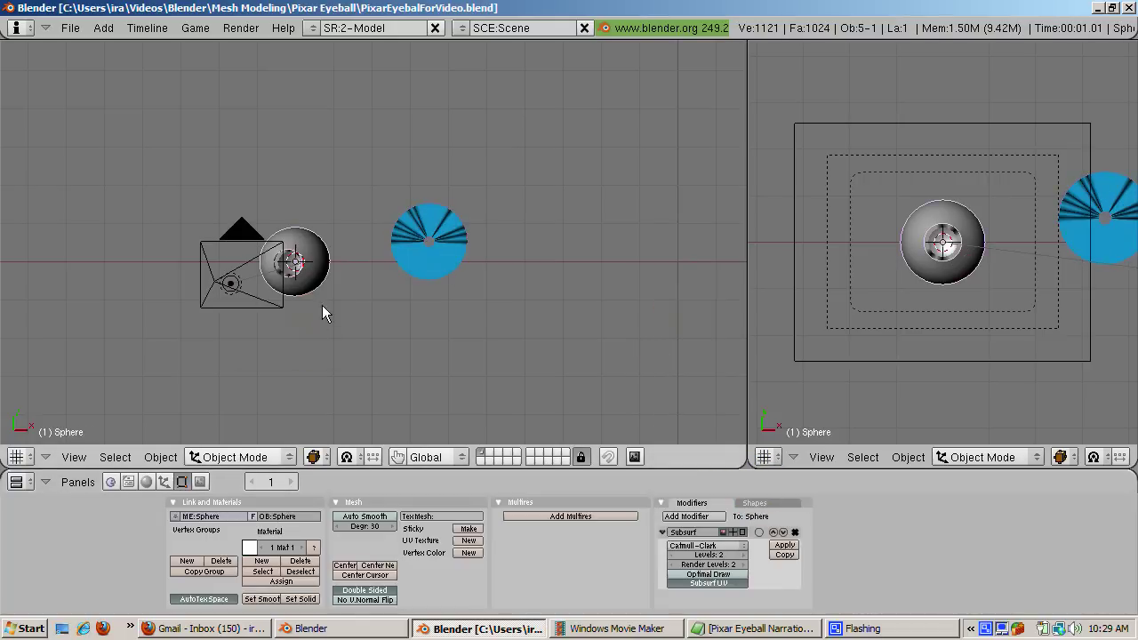
pyautogui.rightClick(434, 254)
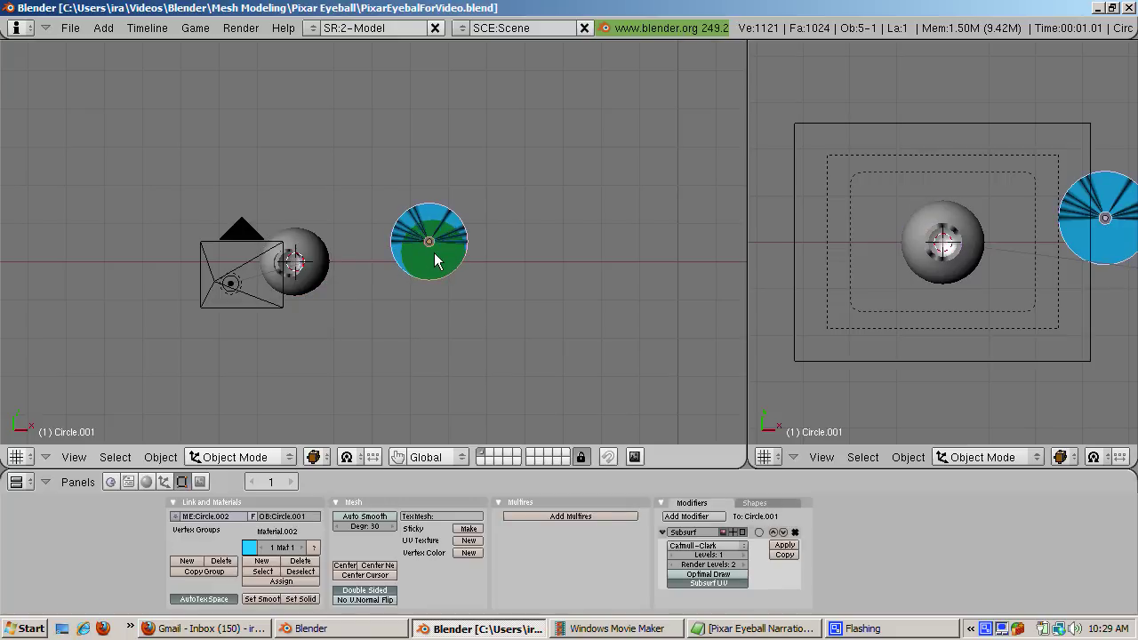
pyautogui.hotkey('shift', 's')
pyautogui.click(432, 213)
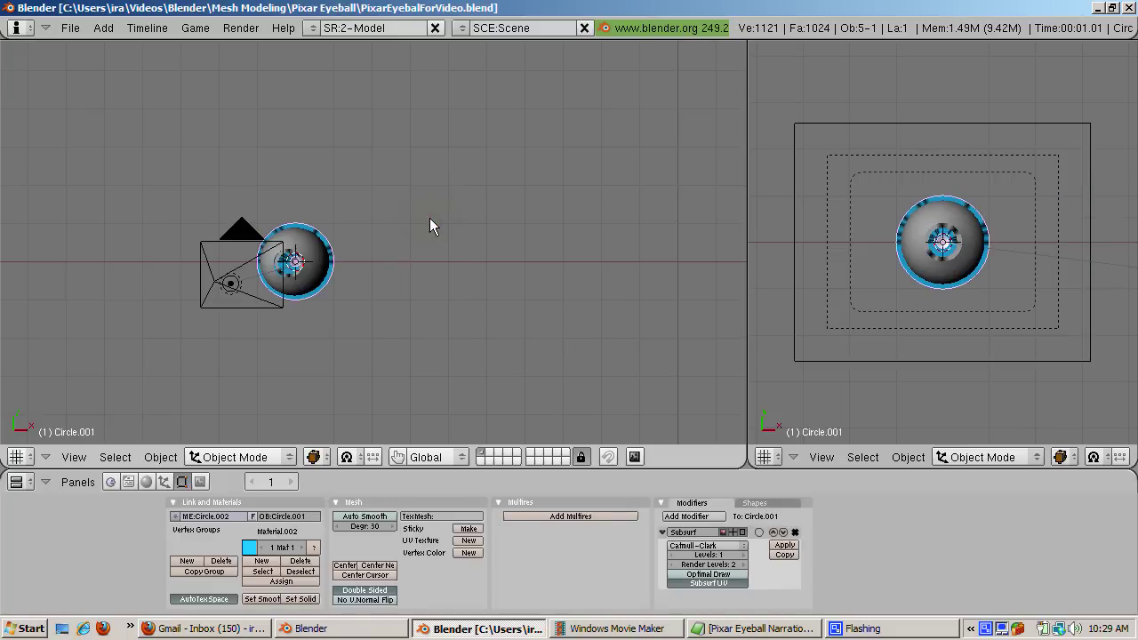
# Shrink the blue ring to fit inside the sphere's outline and move it about 0.95 units along global Z toward the eyeball's front
pyautogui.press('s')
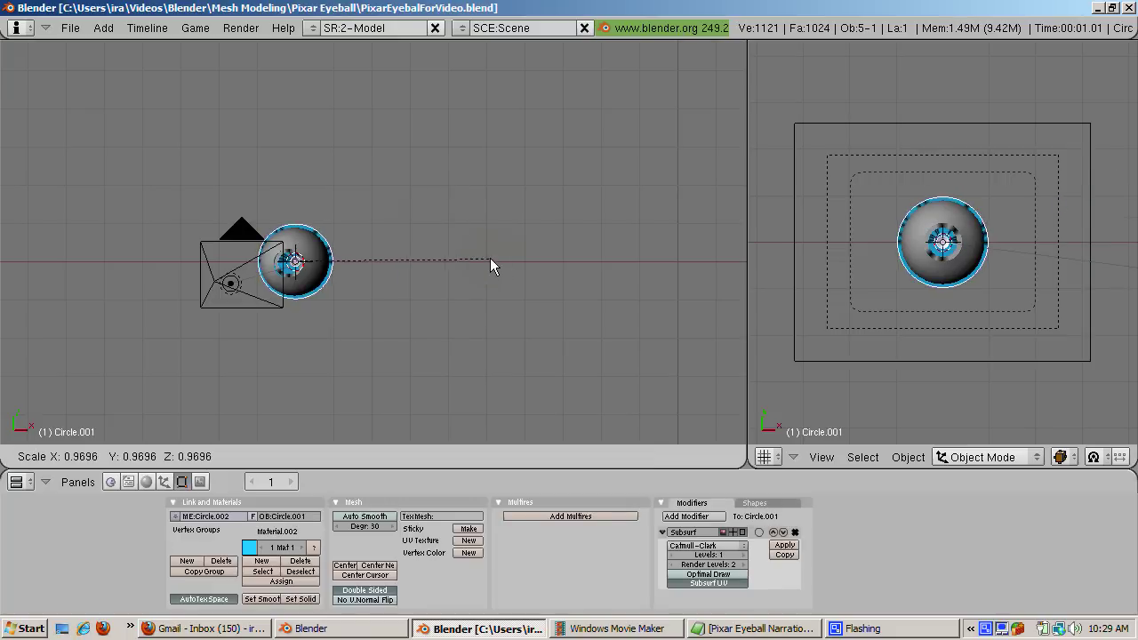
pyautogui.click(427, 259)
pyautogui.press('g')
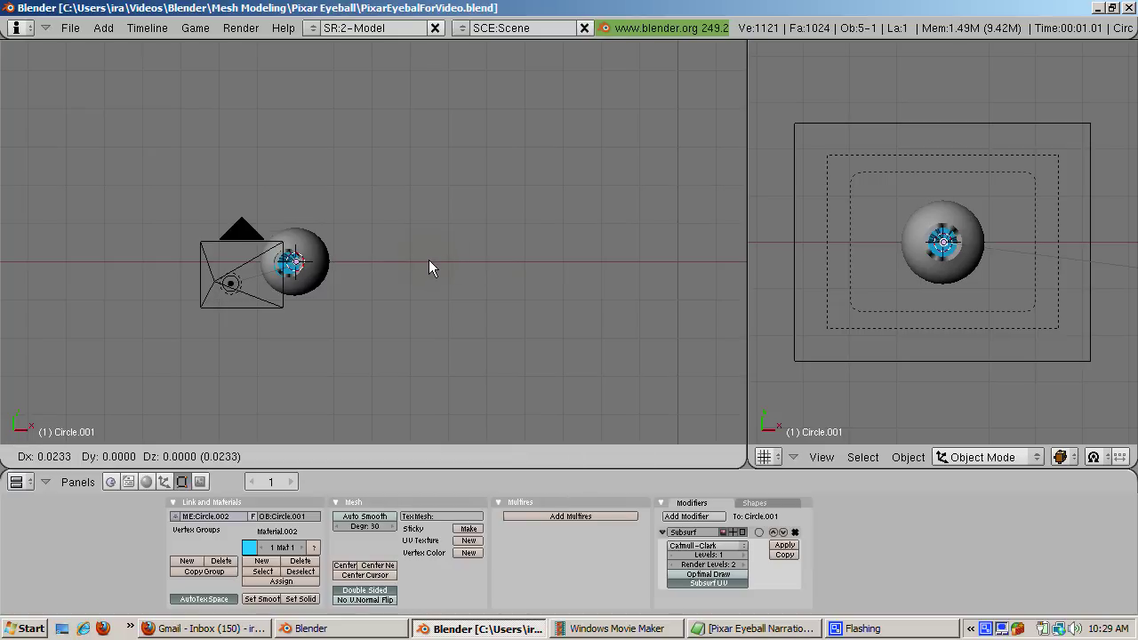
pyautogui.press('z')
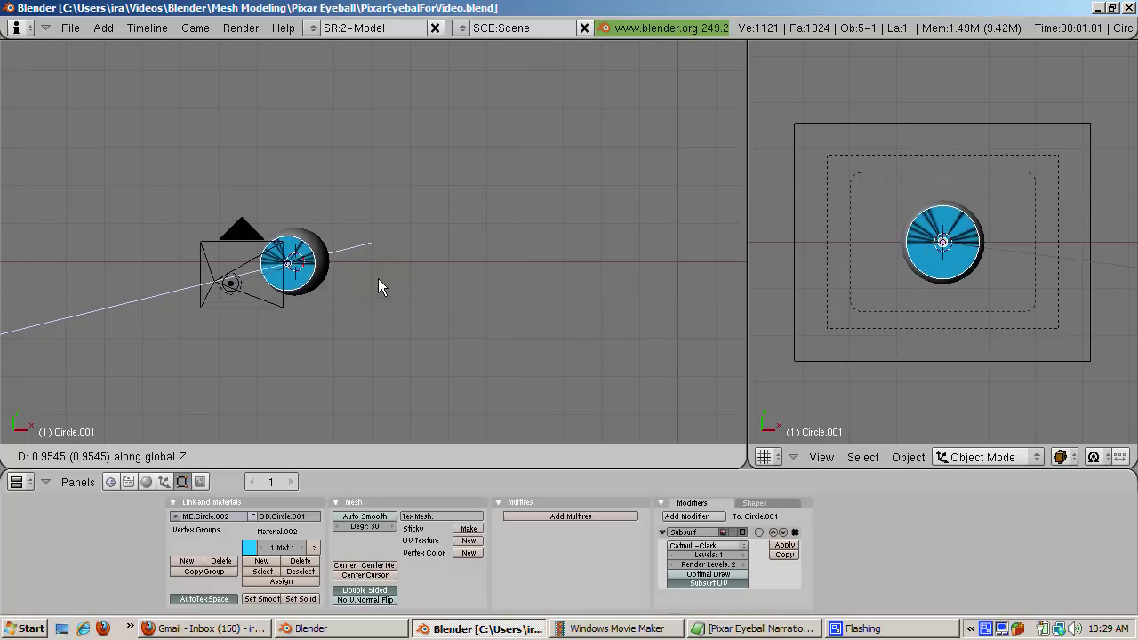
pyautogui.click(378, 281)
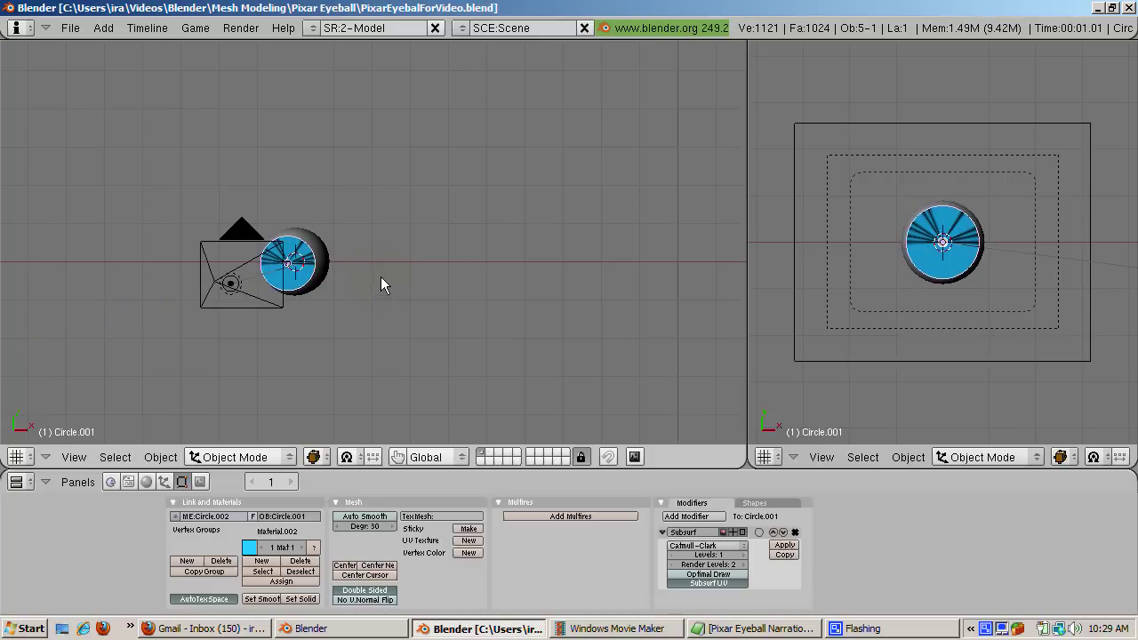
# Scale the blue ring down until it fits within the iris ring, and render the scene
pyautogui.press('s')
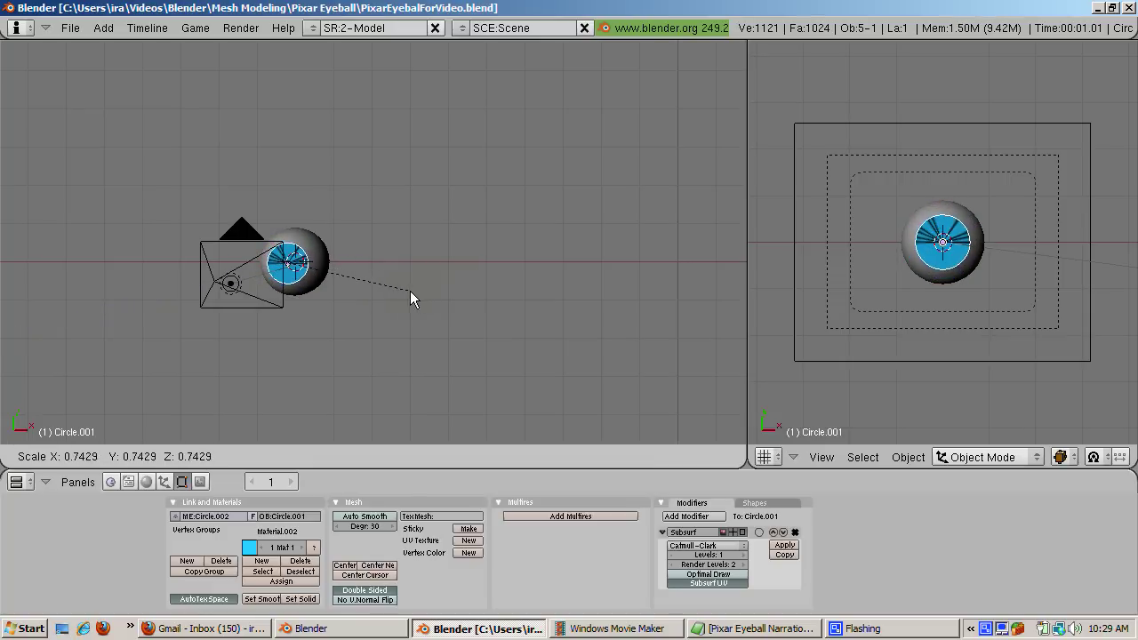
pyautogui.click(401, 294)
pyautogui.press('F12')
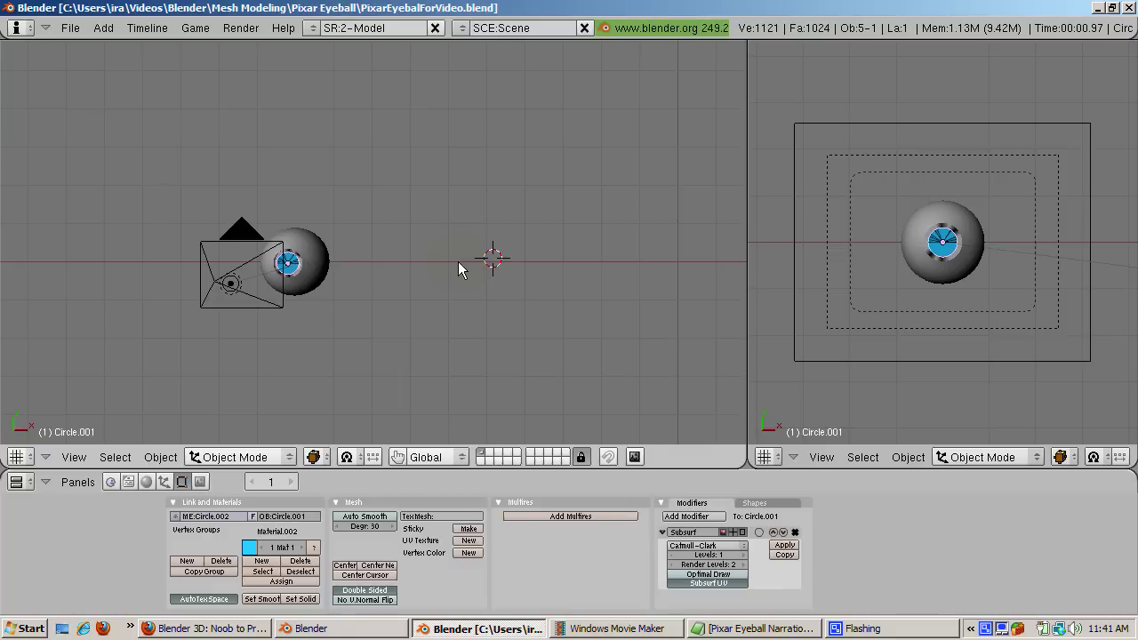
# Add a mesh circle with 8 vertices and radius 1.00 at the 3D cursor, beside the eyeball
pyautogui.press('space')
pyautogui.click(640, 293)
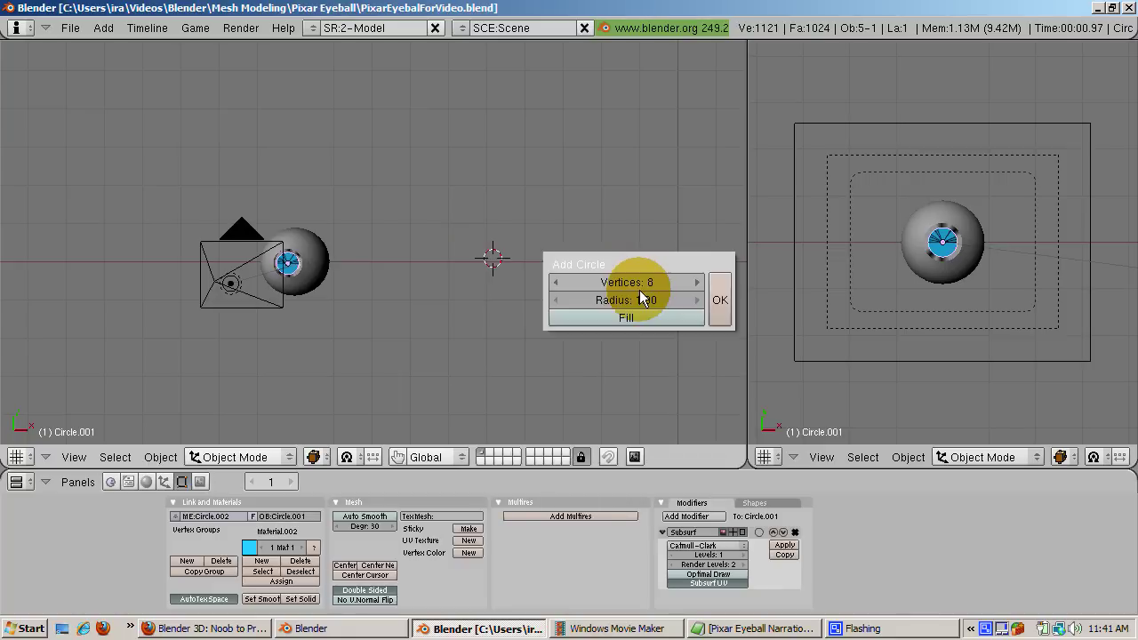
pyautogui.click(722, 307)
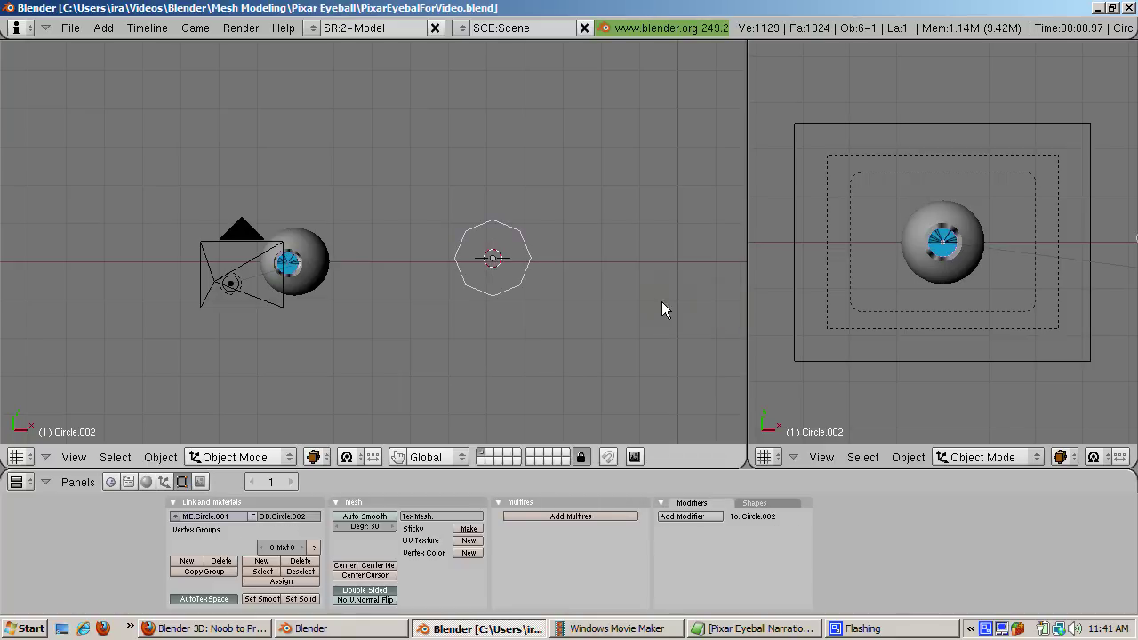
# Extrude only the new circle's edges and scale them inward to about 0.13, returning to Object Mode
pyautogui.press('Tab')
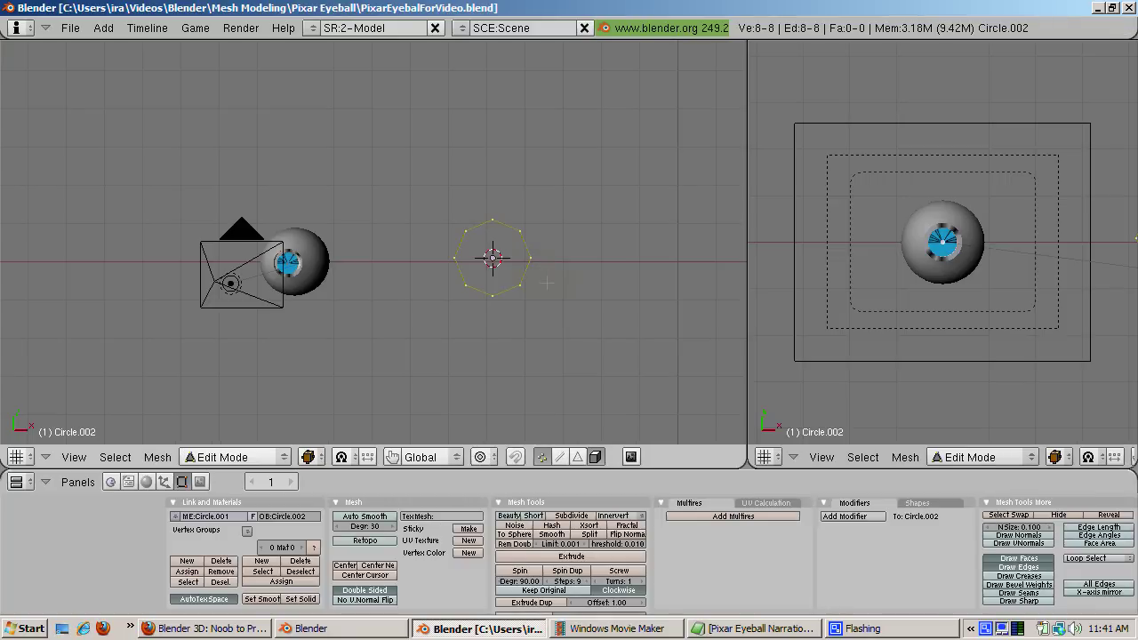
pyautogui.press('e')
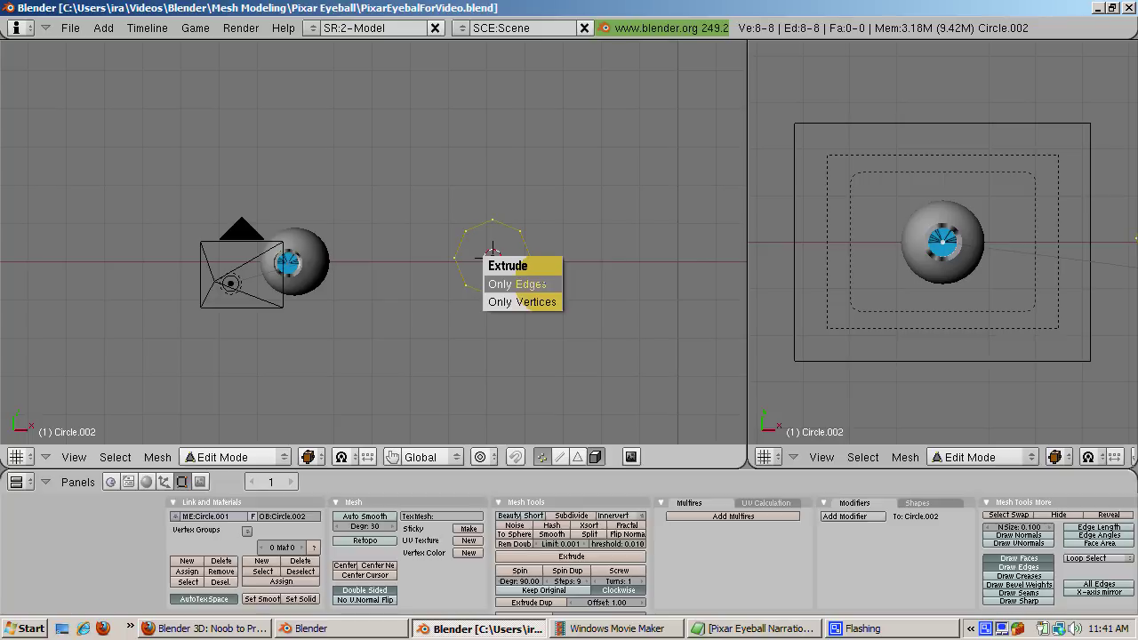
pyautogui.click(546, 282)
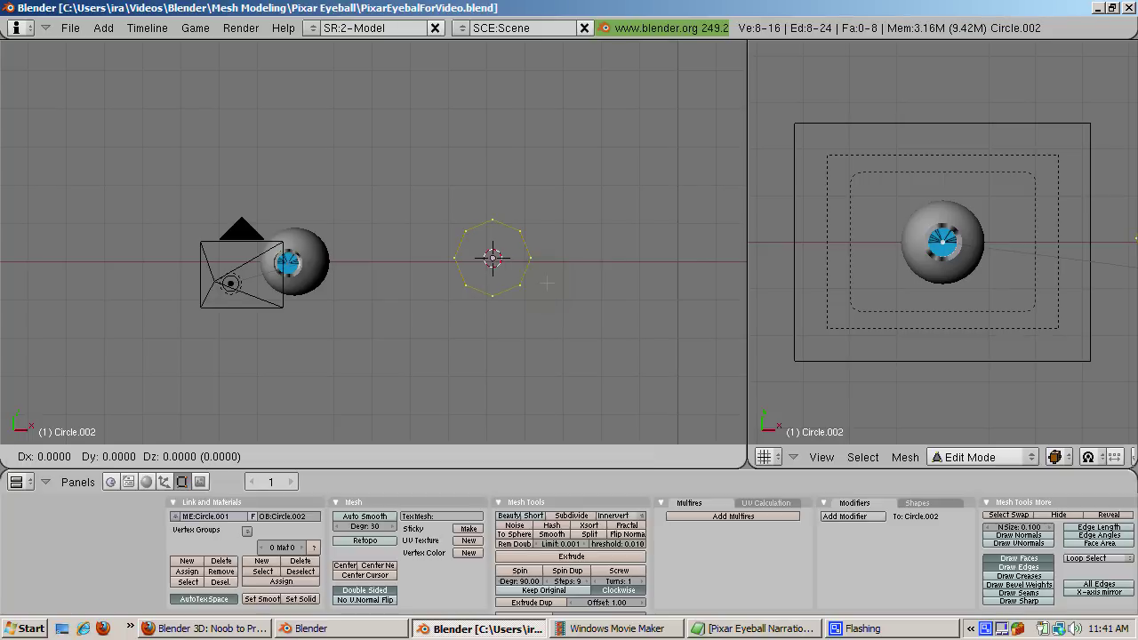
pyautogui.press('s')
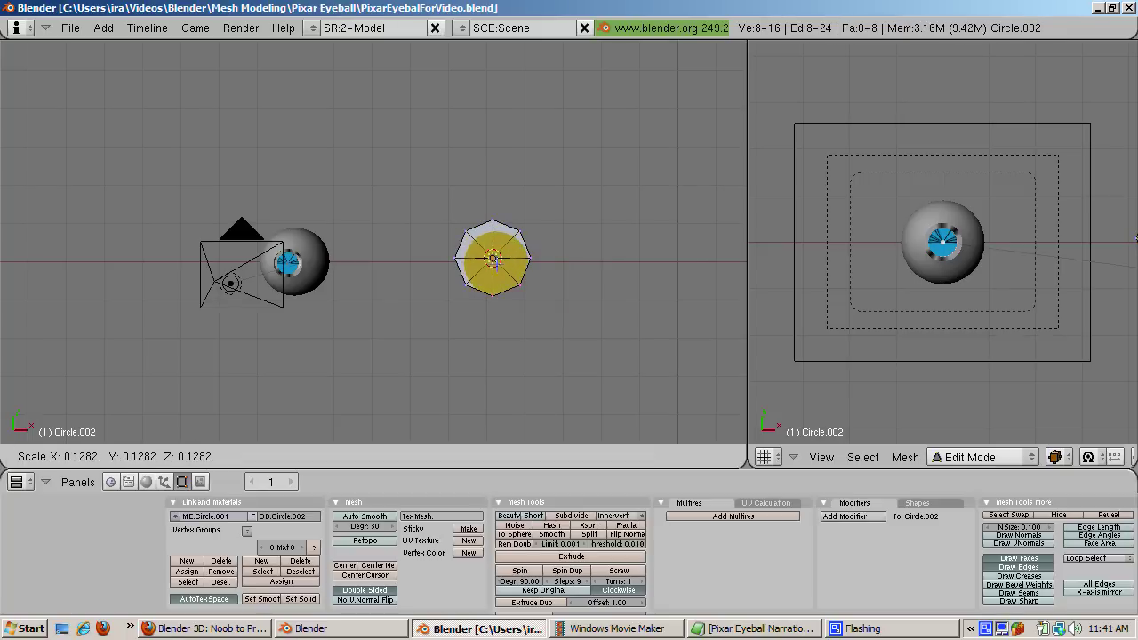
pyautogui.press('Return')
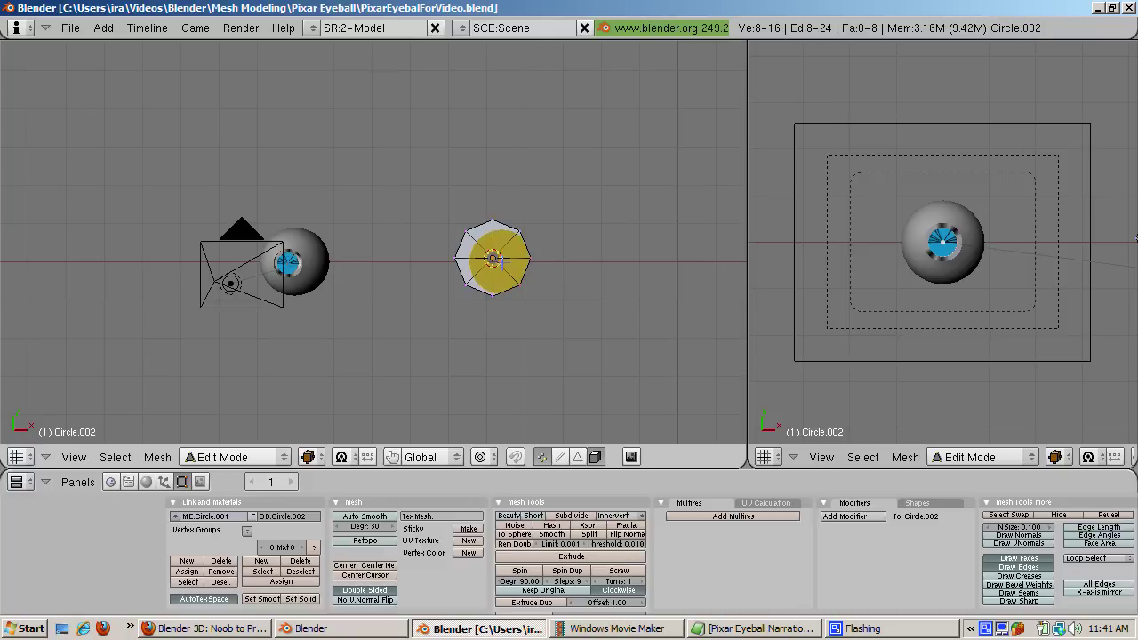
pyautogui.press('Tab')
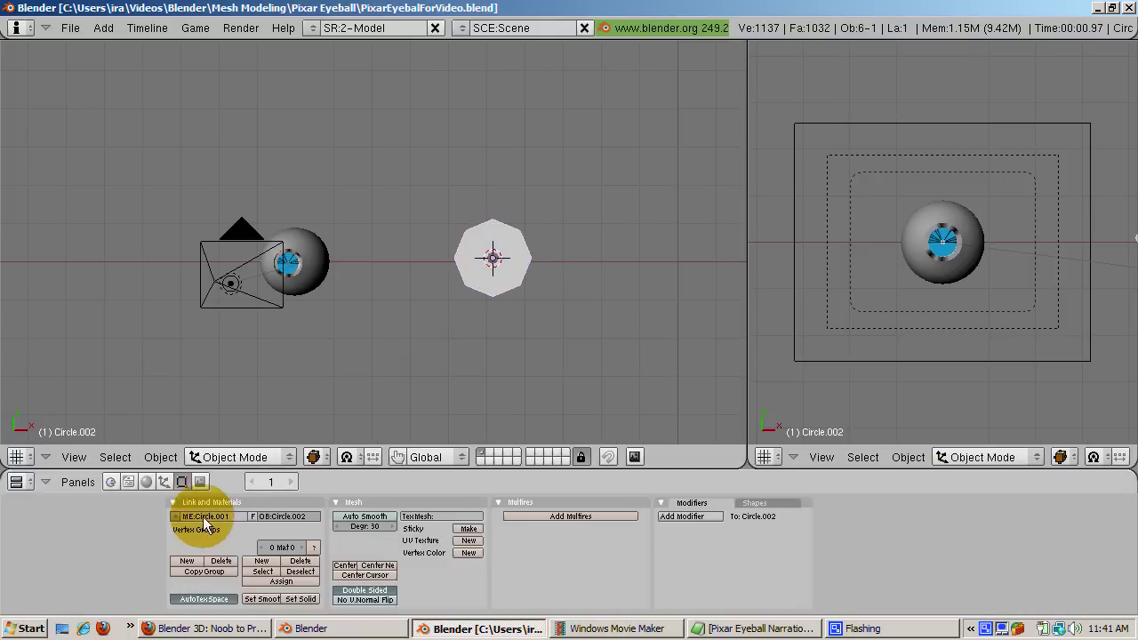
# Add a new material to the third ring and set its color to R 0.5, G 1, B 0.5
pyautogui.click(147, 481)
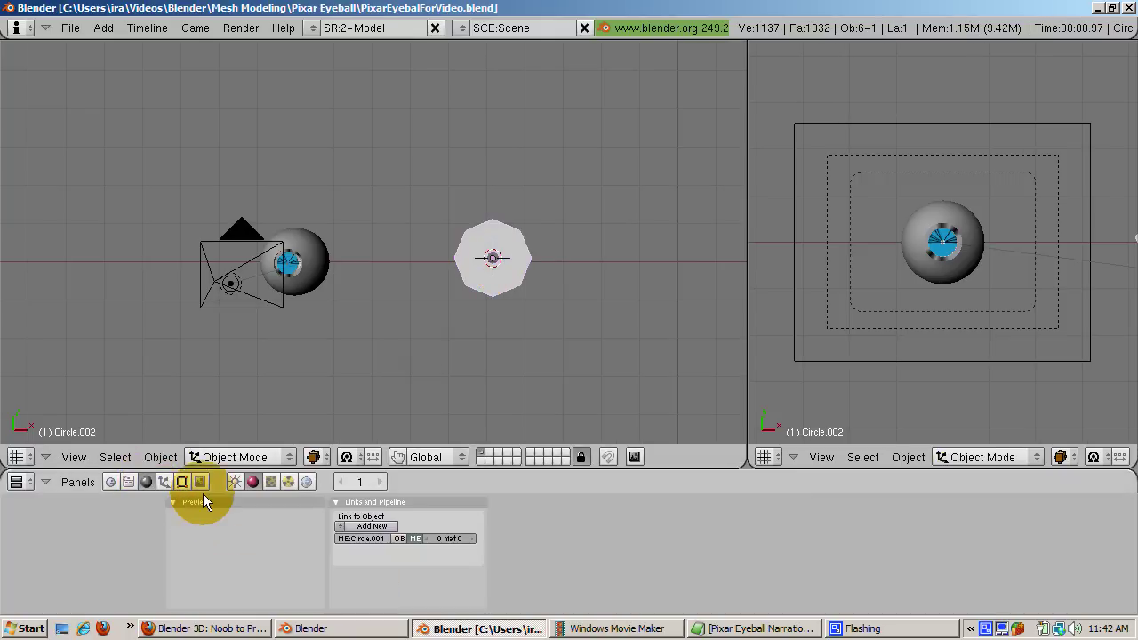
pyautogui.click(373, 525)
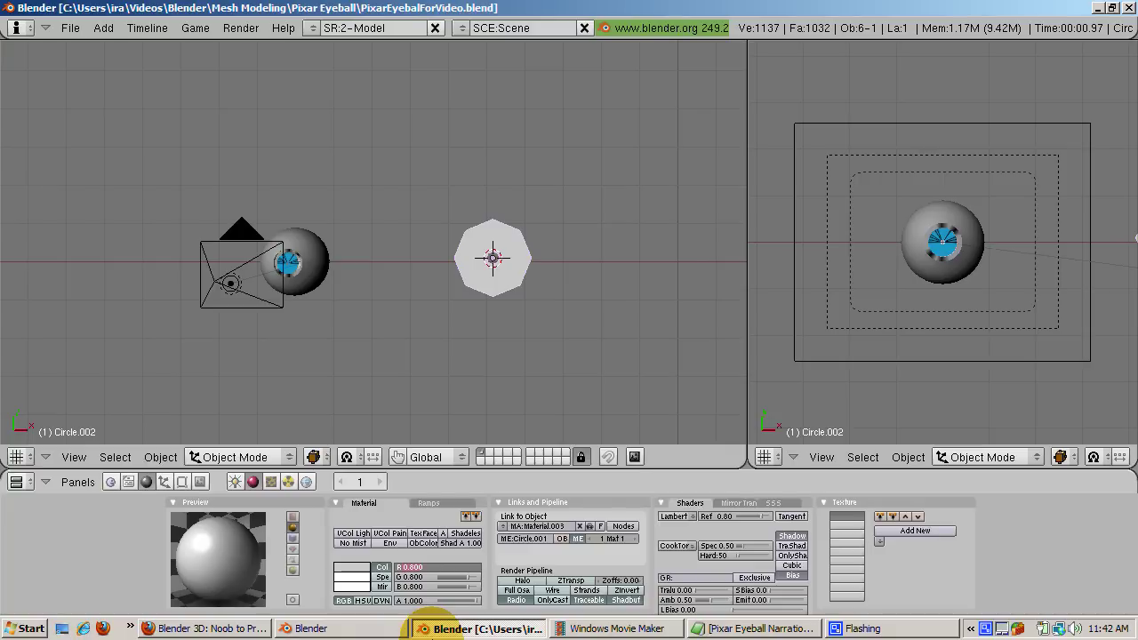
pyautogui.write('.5')
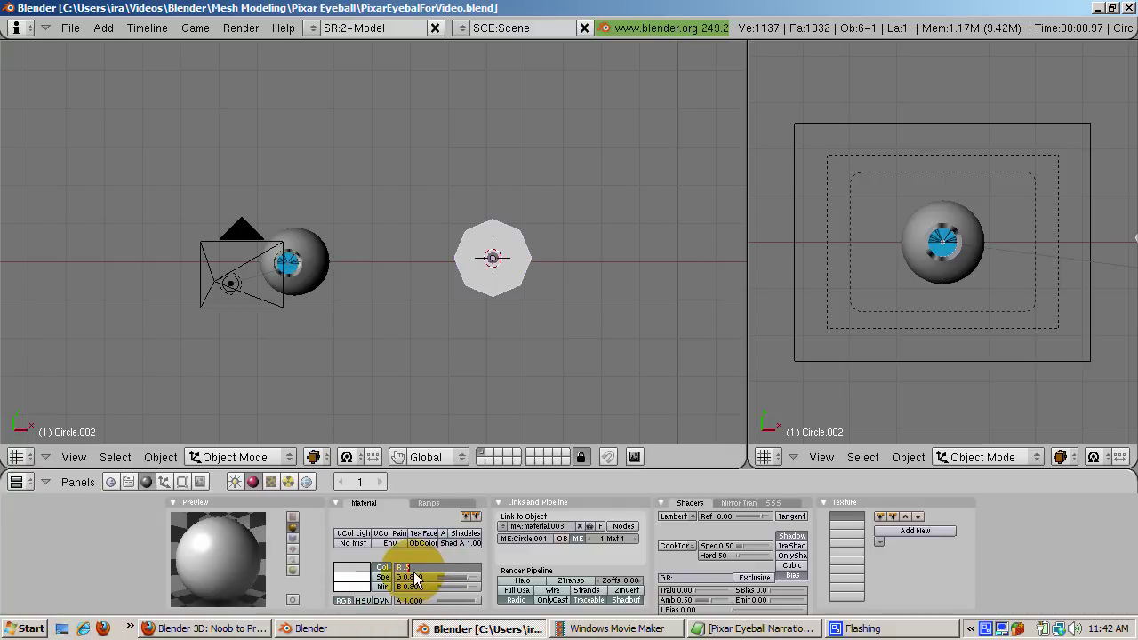
pyautogui.press('Return')
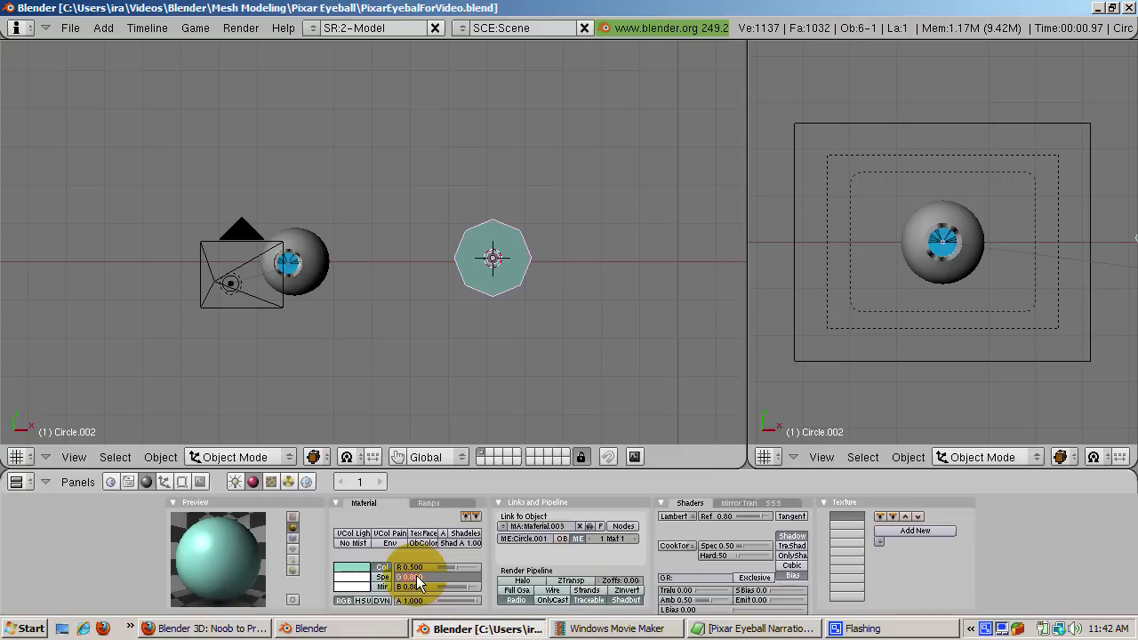
pyautogui.write('1')
pyautogui.press('Return')
pyautogui.click(410, 587)
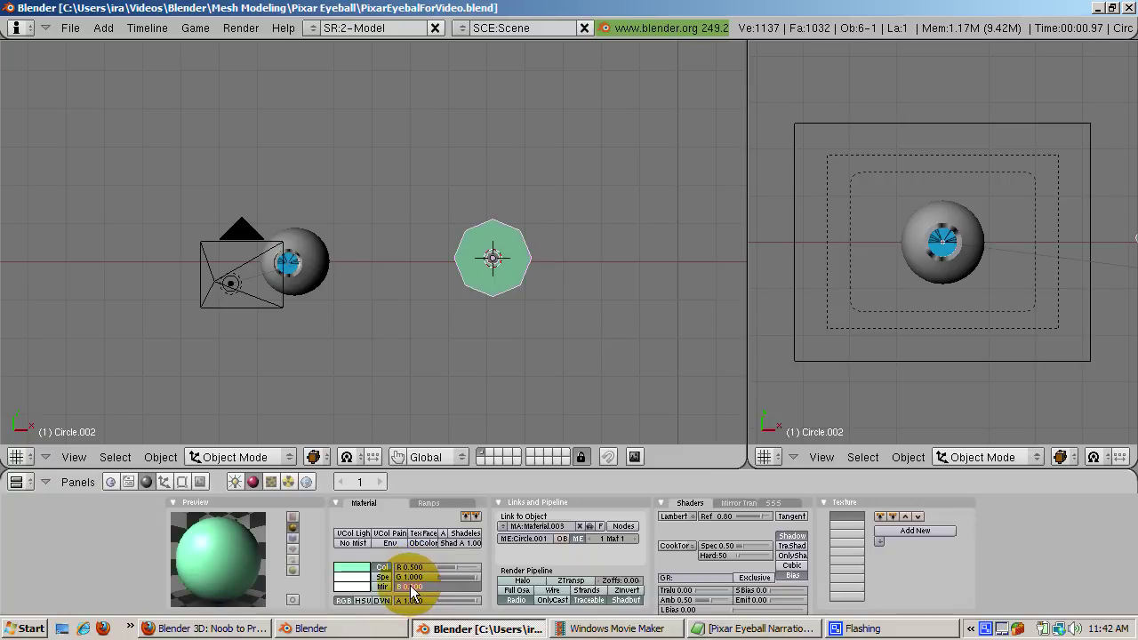
pyautogui.write('.5')
pyautogui.press('Return')
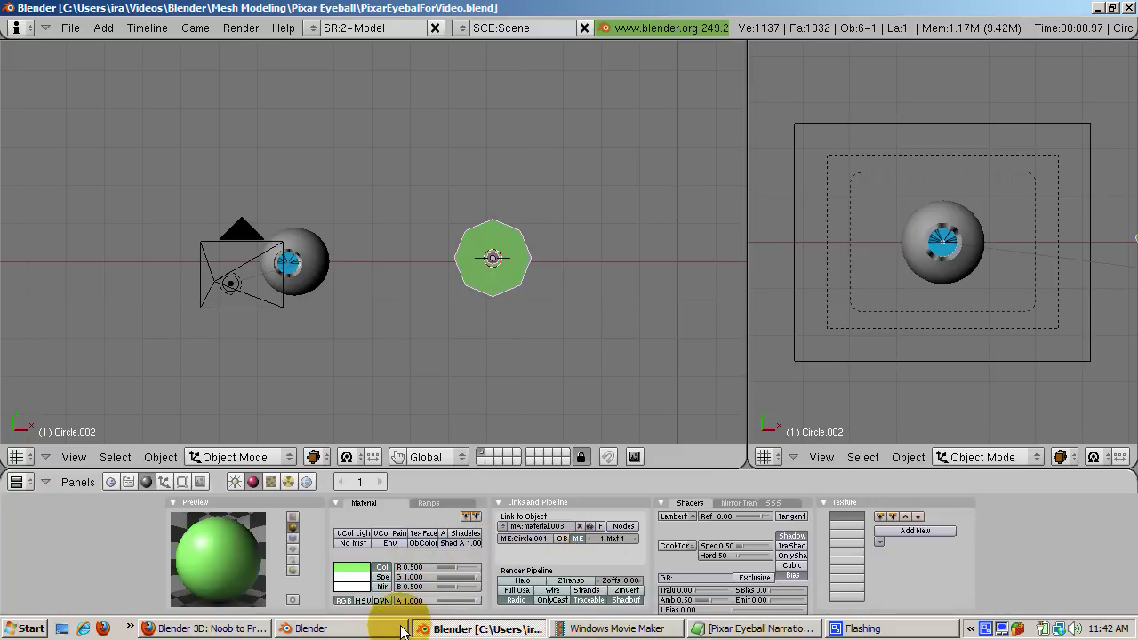
# Set the green material's alpha to 0.1
pyautogui.click(413, 602)
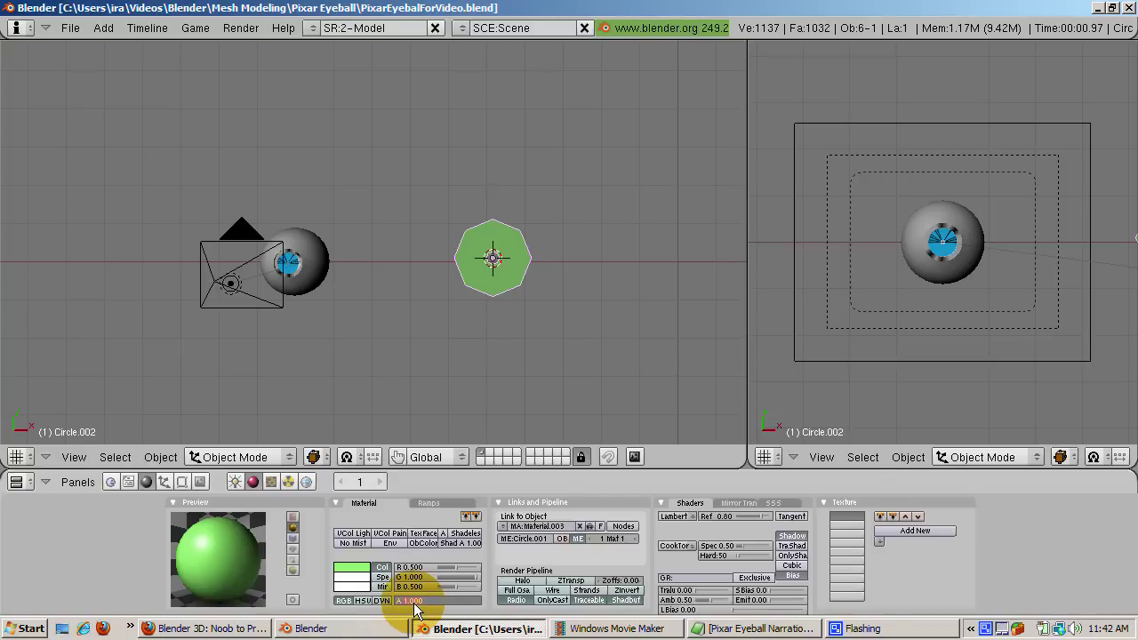
pyautogui.press('BackSpace')
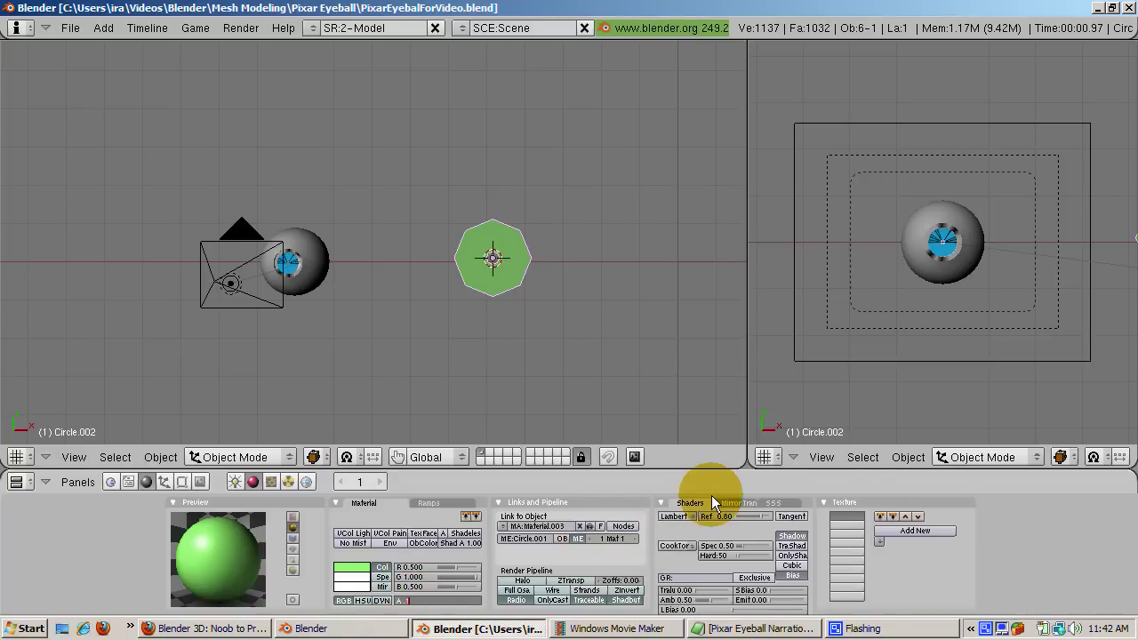
pyautogui.write('0.1')
pyautogui.press('Return')
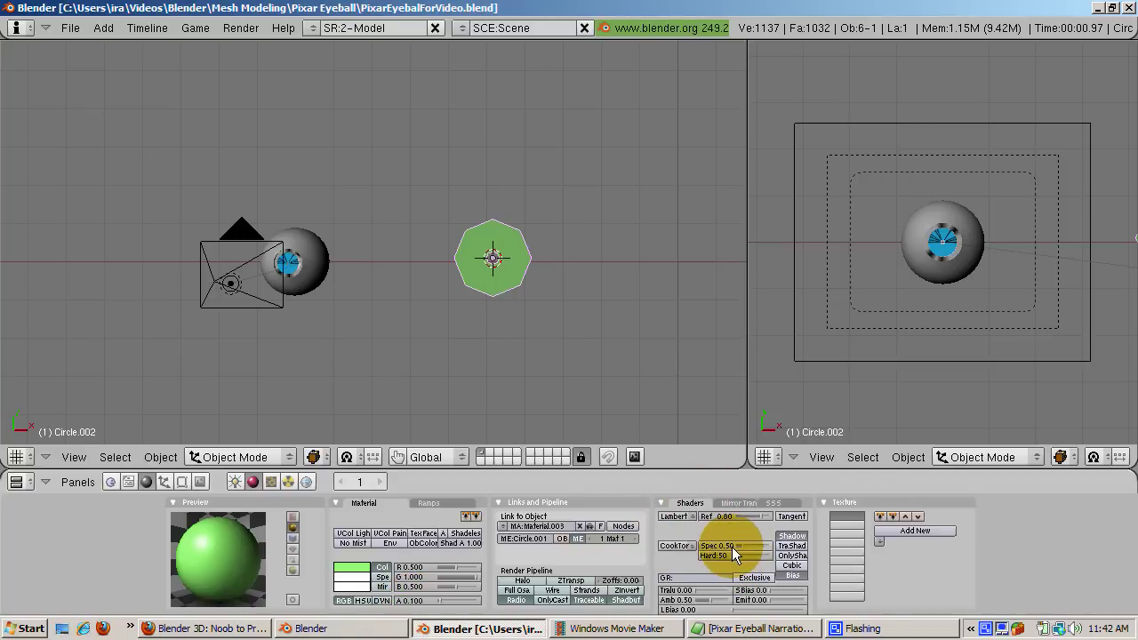
# Give the green material a specularity of 0.6 and a hardness of 511, with ZTransp transparency enabled
pyautogui.click(726, 547)
pyautogui.press('BackSpace')
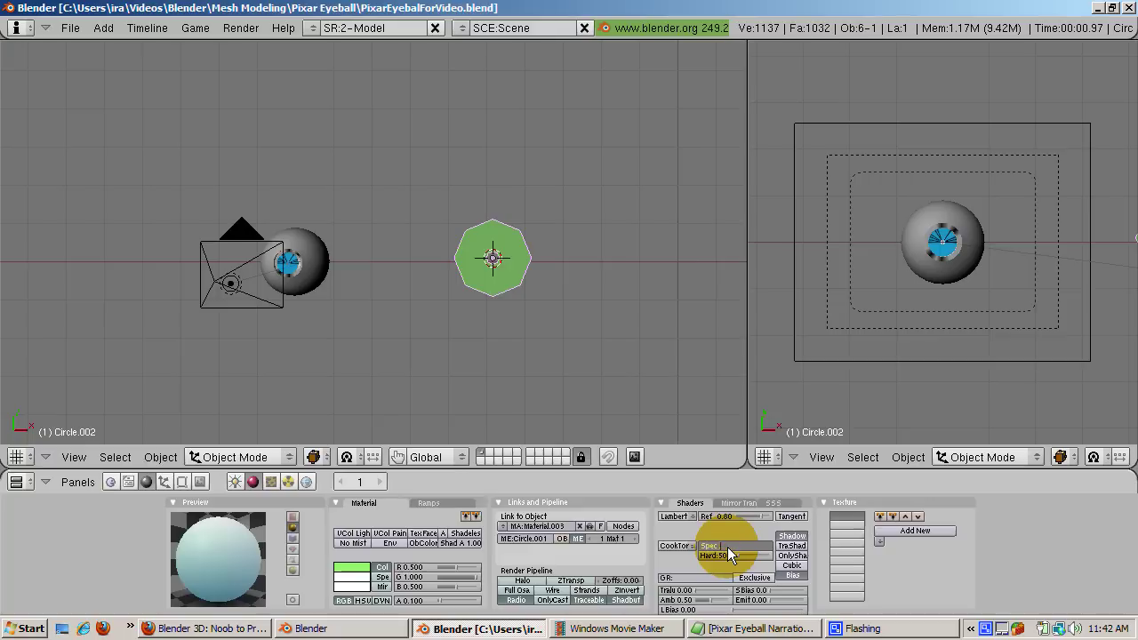
pyautogui.write('.6')
pyautogui.press('Return')
pyautogui.click(723, 556)
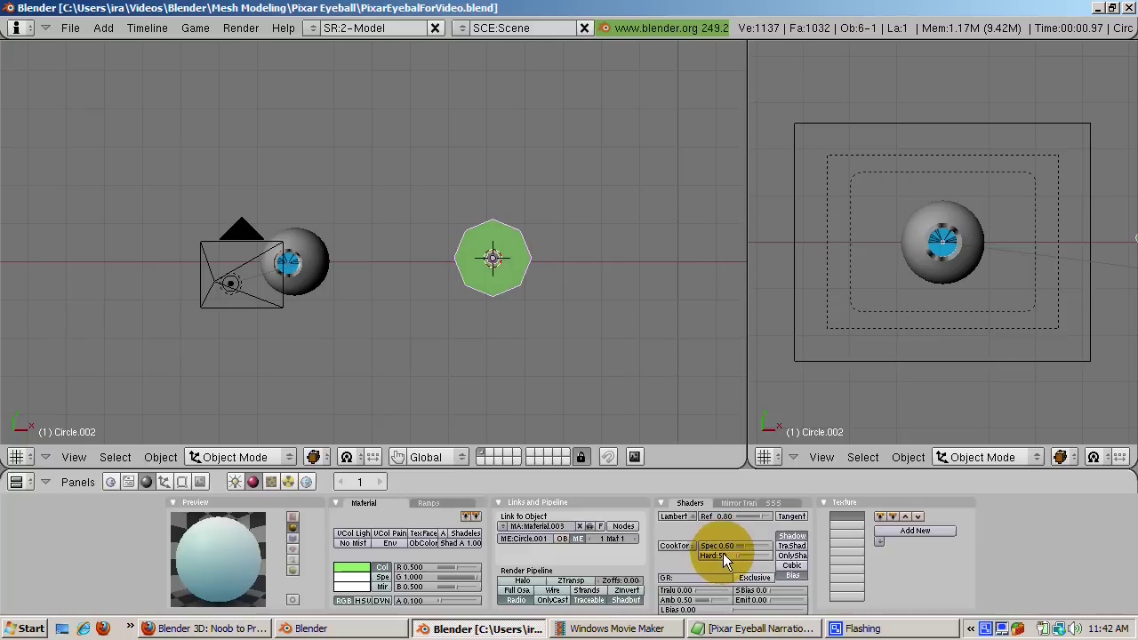
pyautogui.write('255')
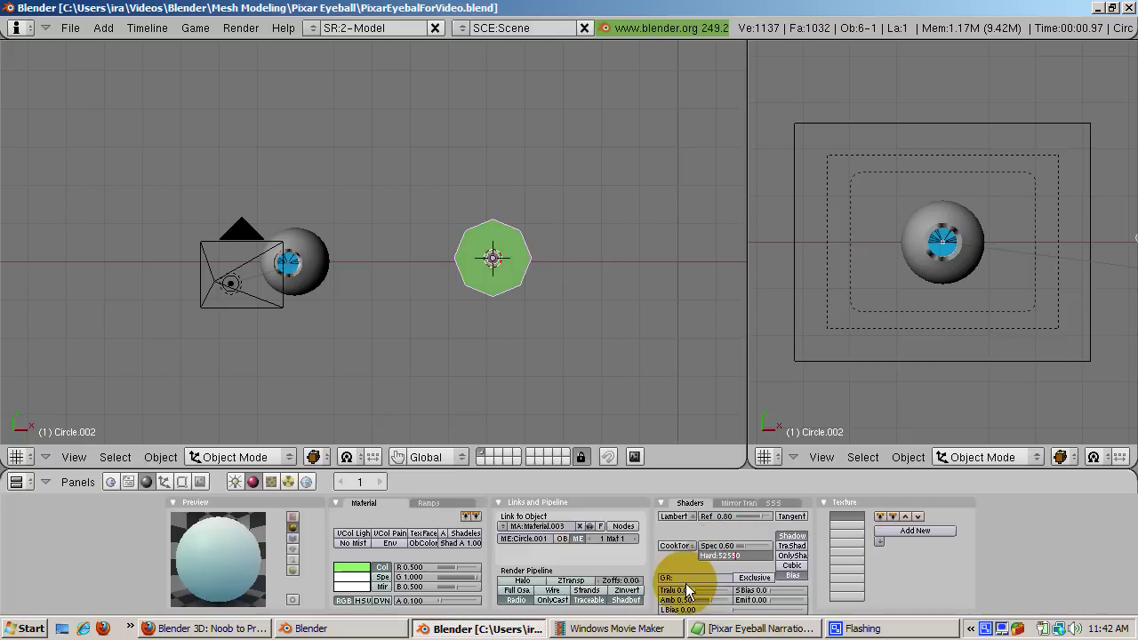
pyautogui.click(582, 583)
pyautogui.click(582, 583)
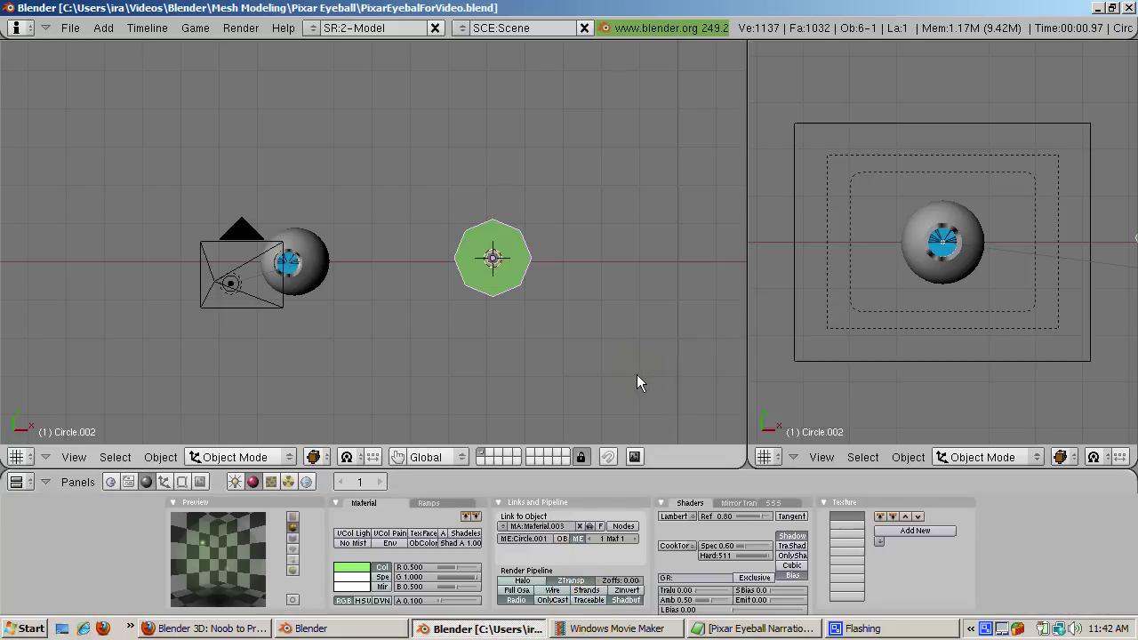
# Set the green ring to smooth shading and add a Subsurf modifier to it
pyautogui.click(269, 514)
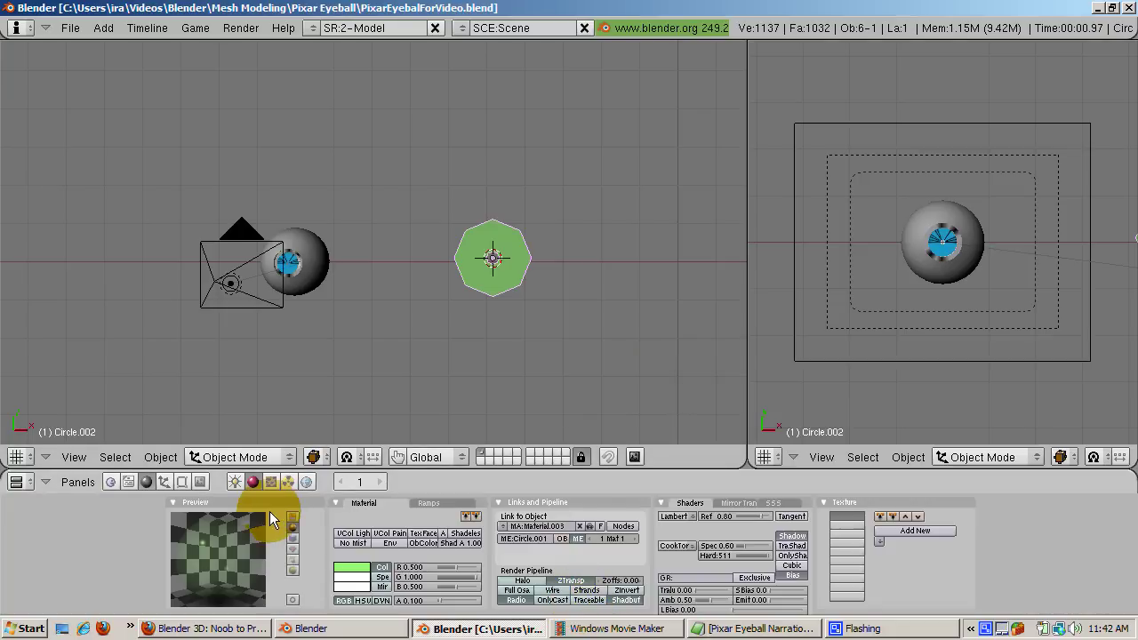
pyautogui.click(181, 481)
pyautogui.click(261, 598)
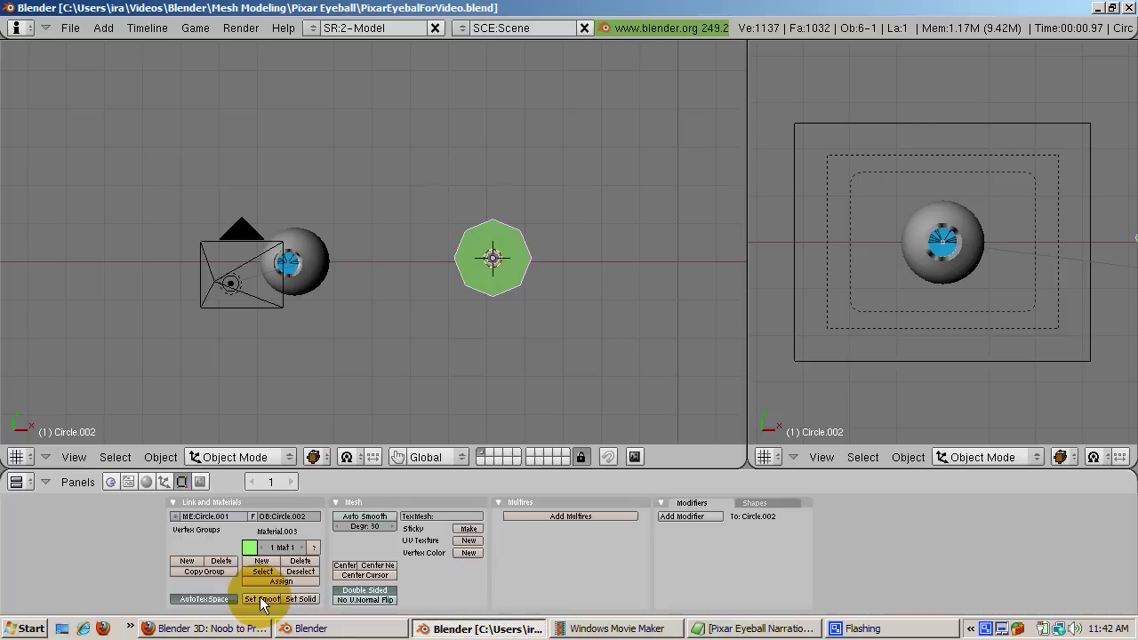
pyautogui.click(682, 516)
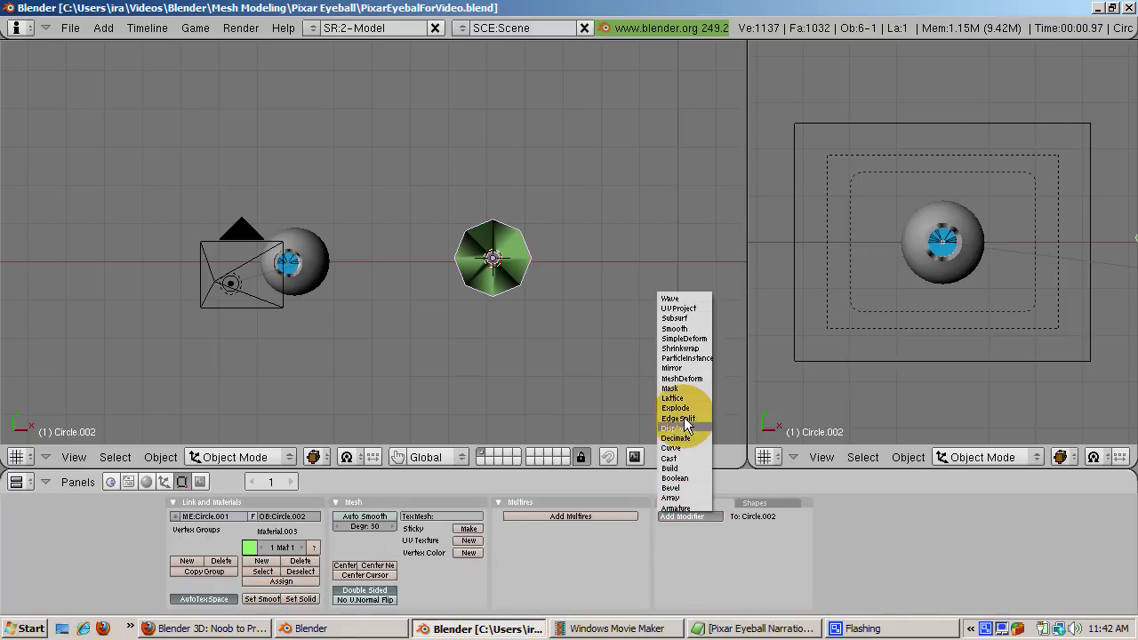
pyautogui.click(682, 319)
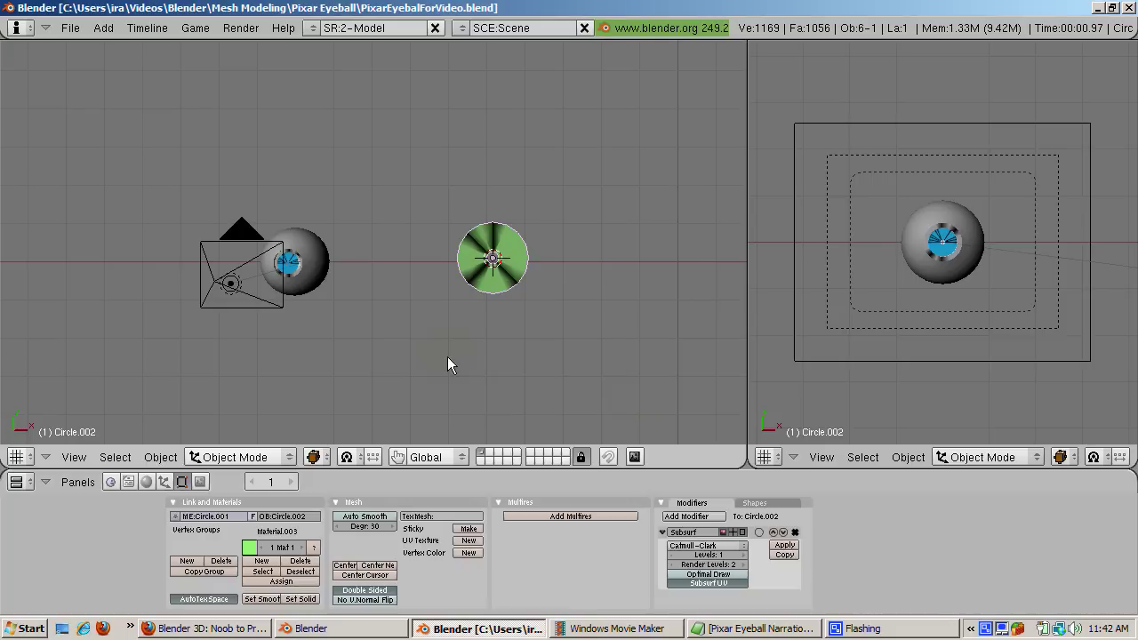
# Center the green ring on the eyeball by snapping the 3D cursor to the sphere and the ring to the cursor
pyautogui.rightClick(314, 264)
pyautogui.hotkey('shift', 's')
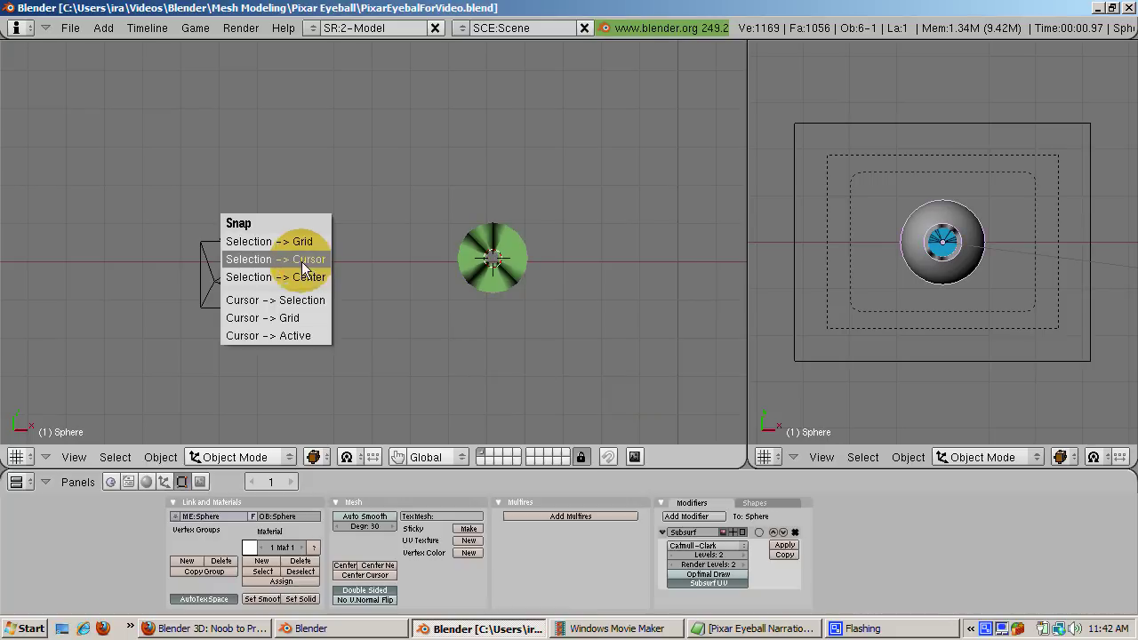
pyautogui.click(295, 302)
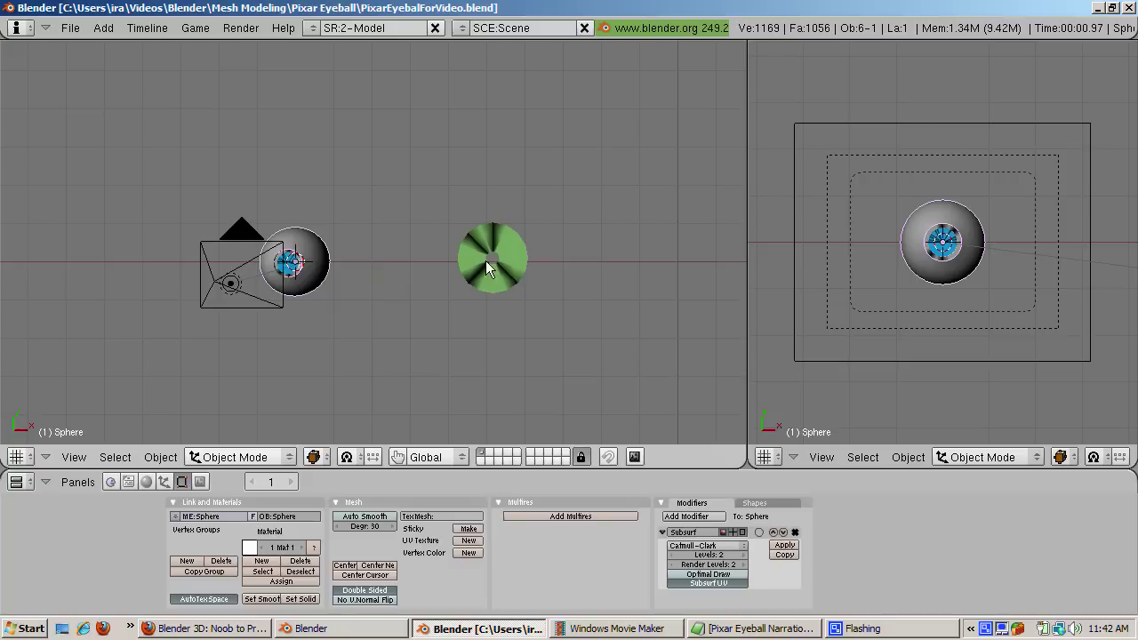
pyautogui.rightClick(508, 262)
pyautogui.hotkey('shift', 's')
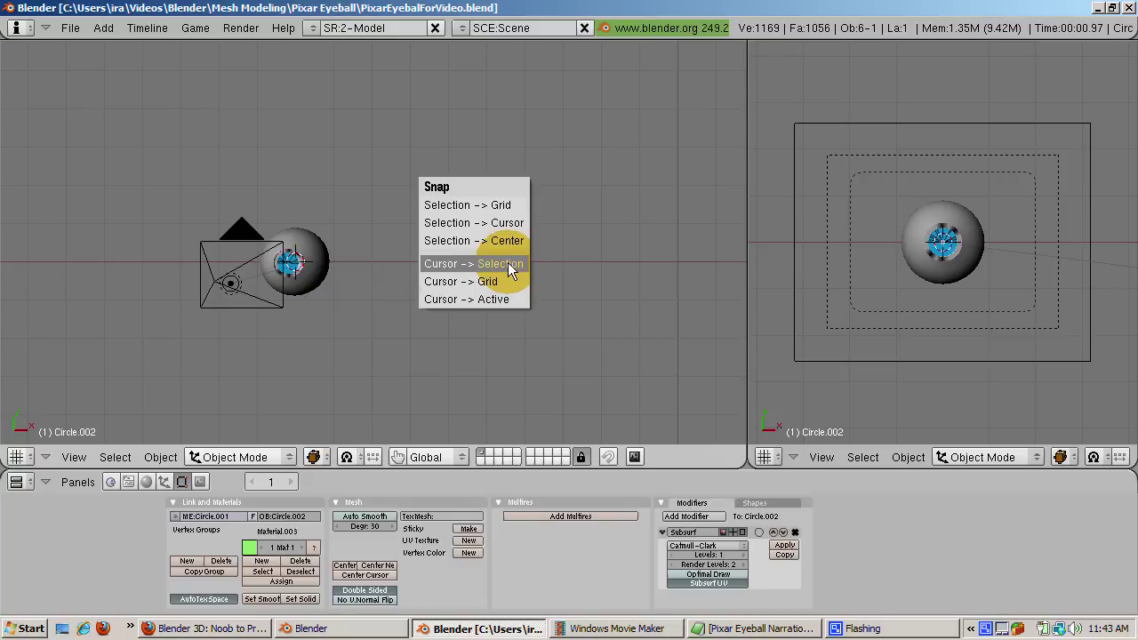
pyautogui.click(501, 226)
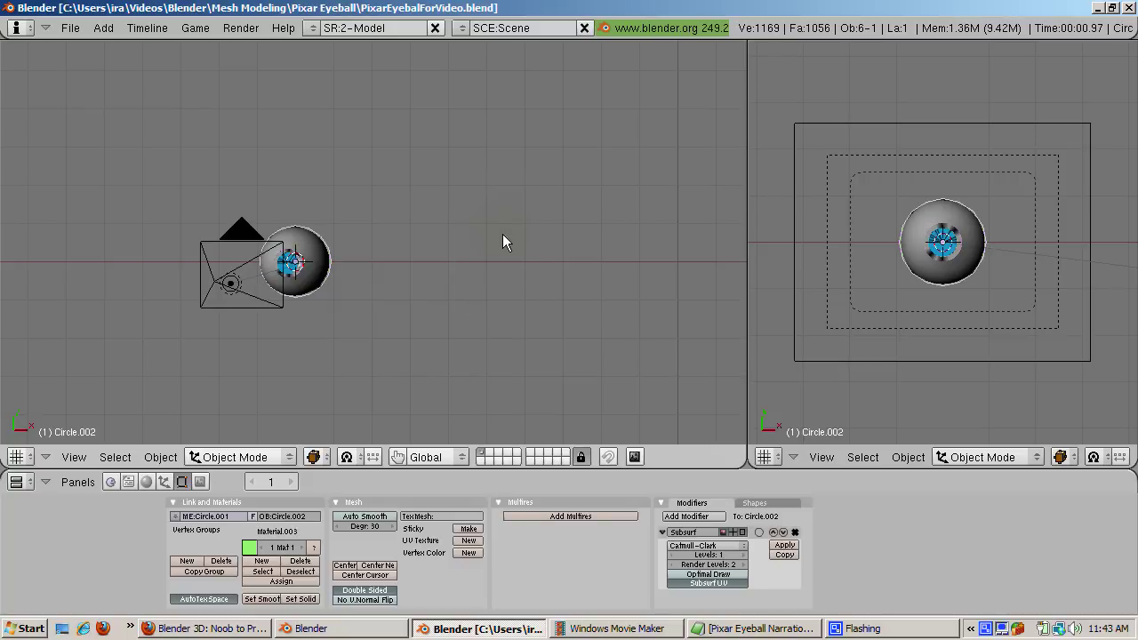
# Scale the green ring down slightly and move it about 1.2 units along the global Z axis, in front of the eyeball
pyautogui.press('s')
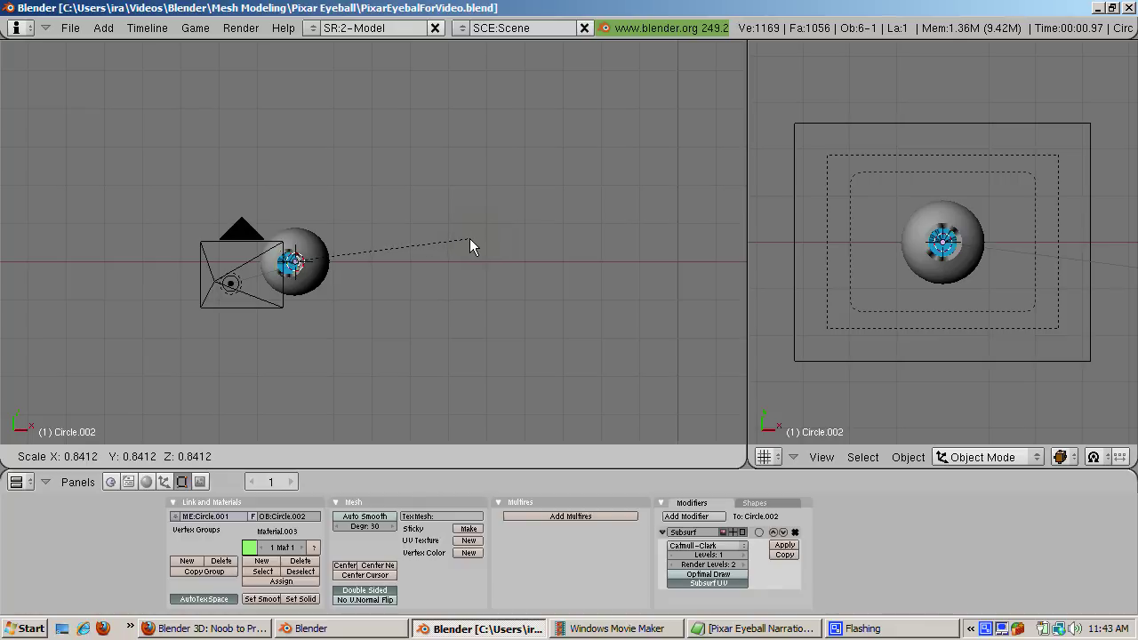
pyautogui.click(484, 232)
pyautogui.press('g')
pyautogui.press('z')
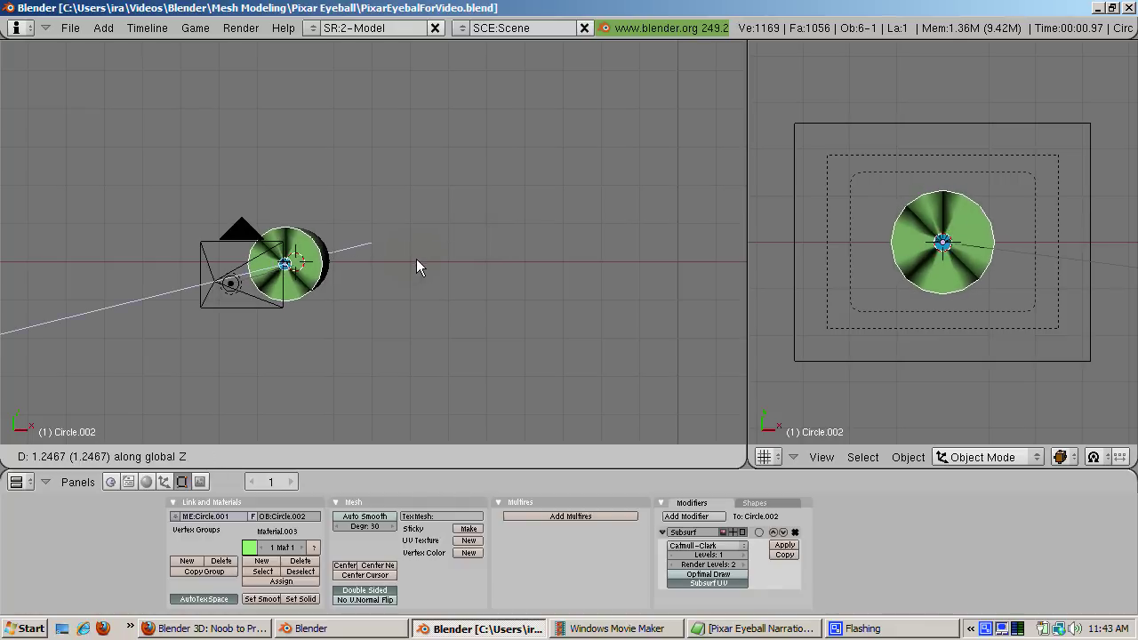
pyautogui.click(417, 257)
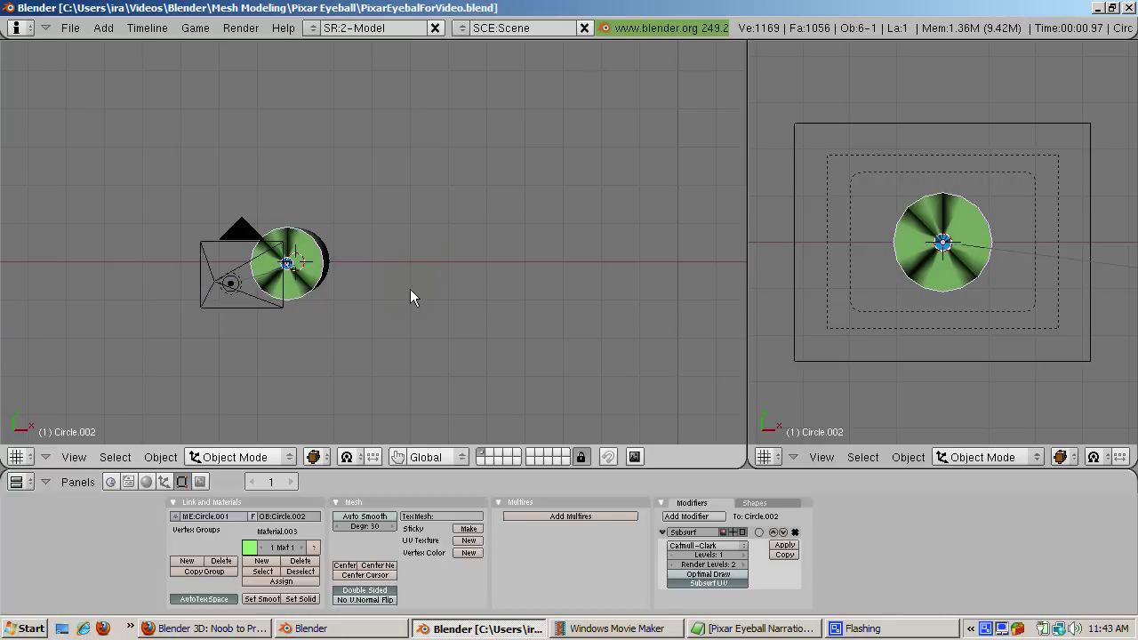
# Scale the green ring to about 0.42 so it fits around the iris, and render the scene
pyautogui.press('s')
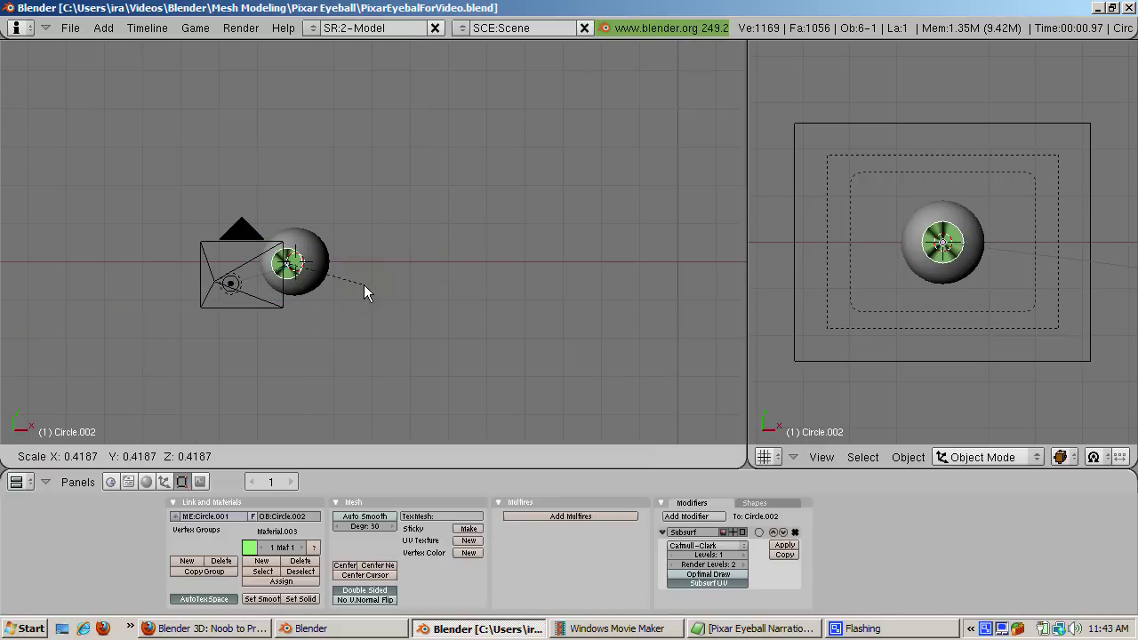
pyautogui.click(364, 285)
pyautogui.press('F12')
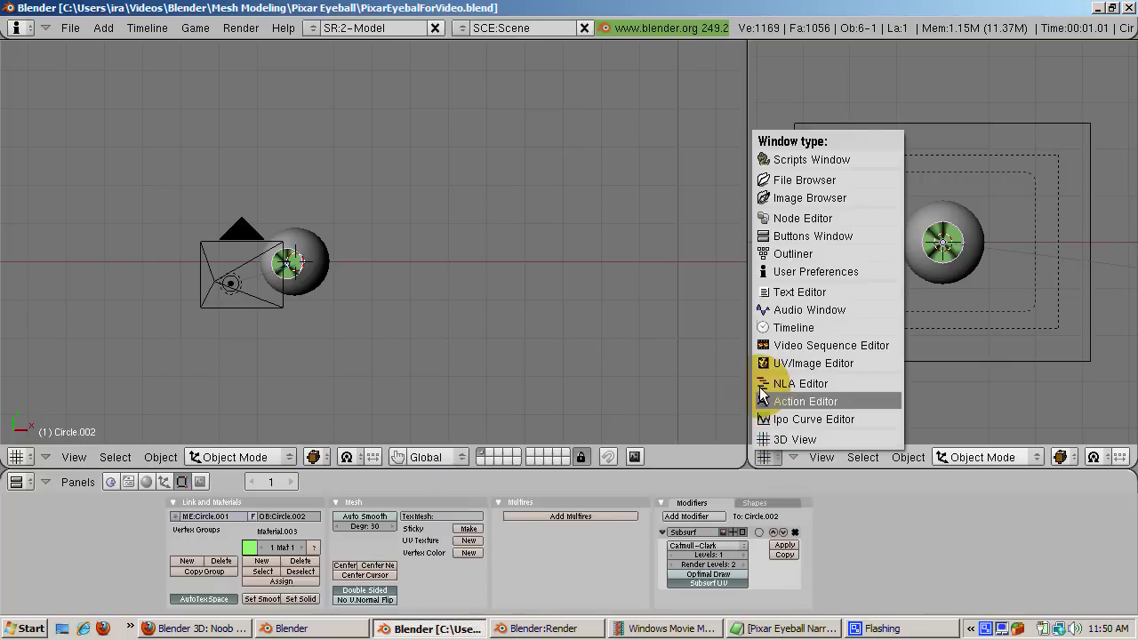
# Show the Outliner in place of the camera view and join the Sphere, Circle, Circle.001 and Circle.002 meshes into one object
pyautogui.click(839, 253)
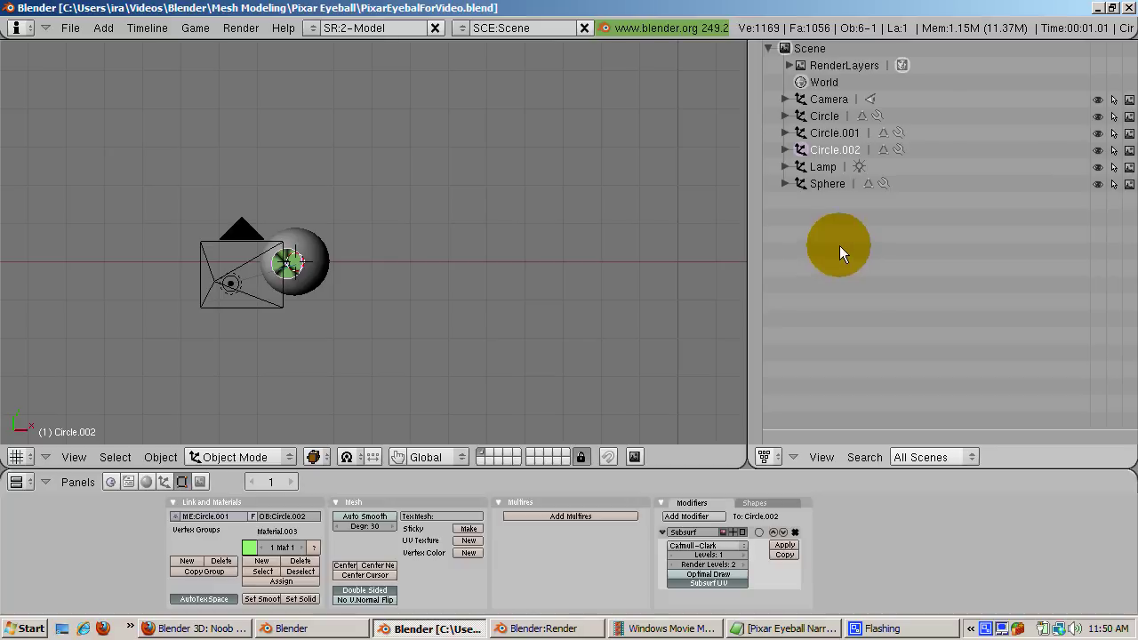
pyautogui.click(828, 183)
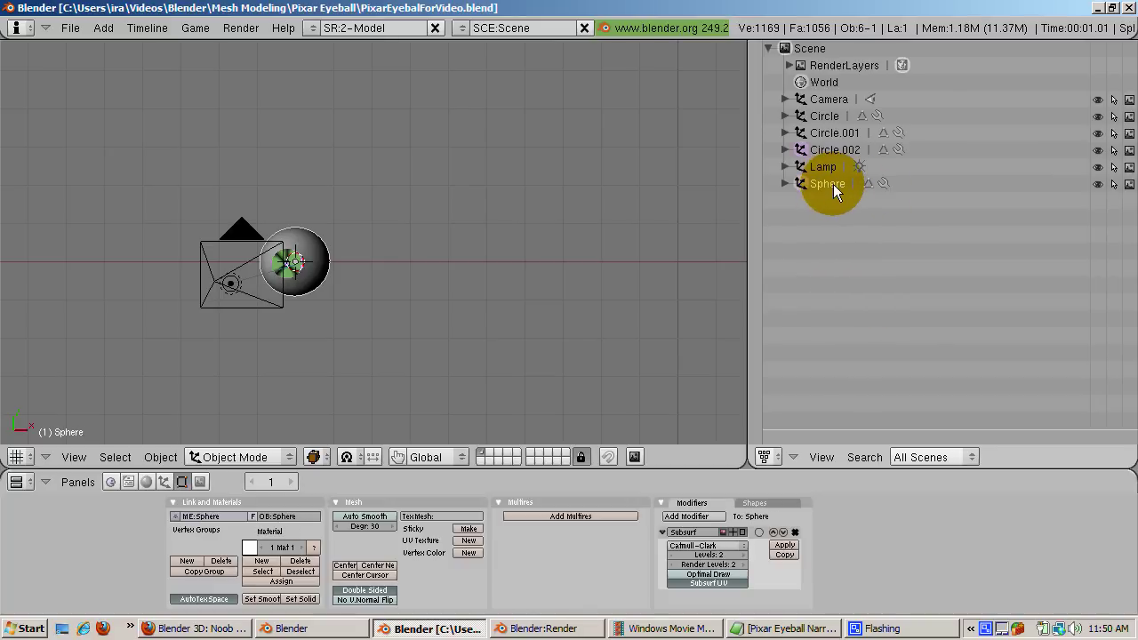
pyautogui.click(828, 132)
pyautogui.click(824, 115)
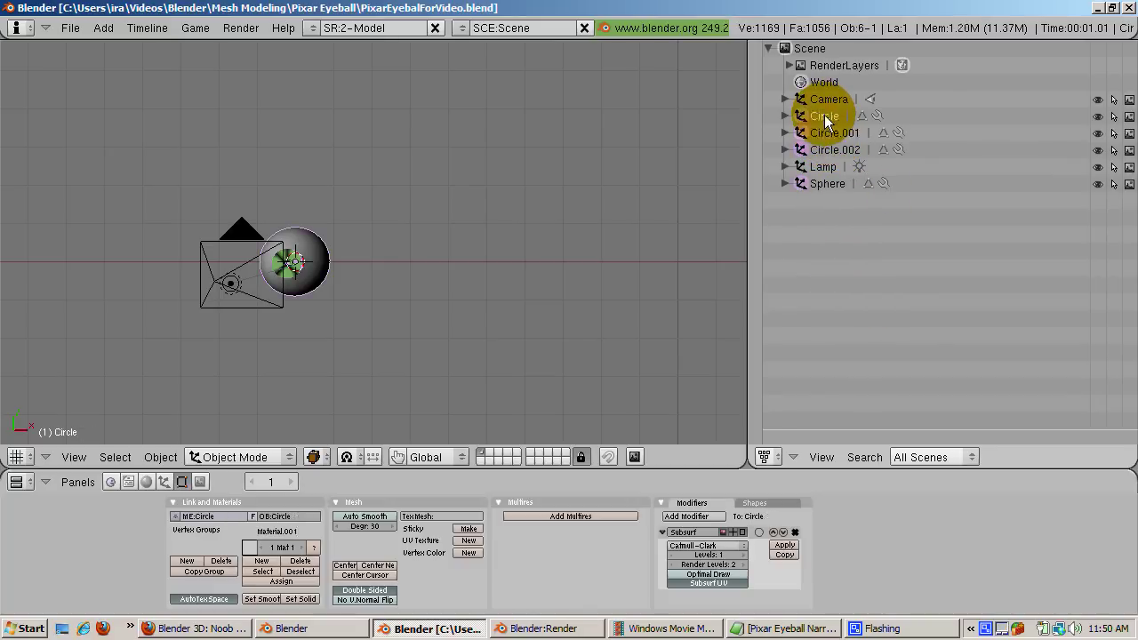
pyautogui.hotkey('ctrl', 'j')
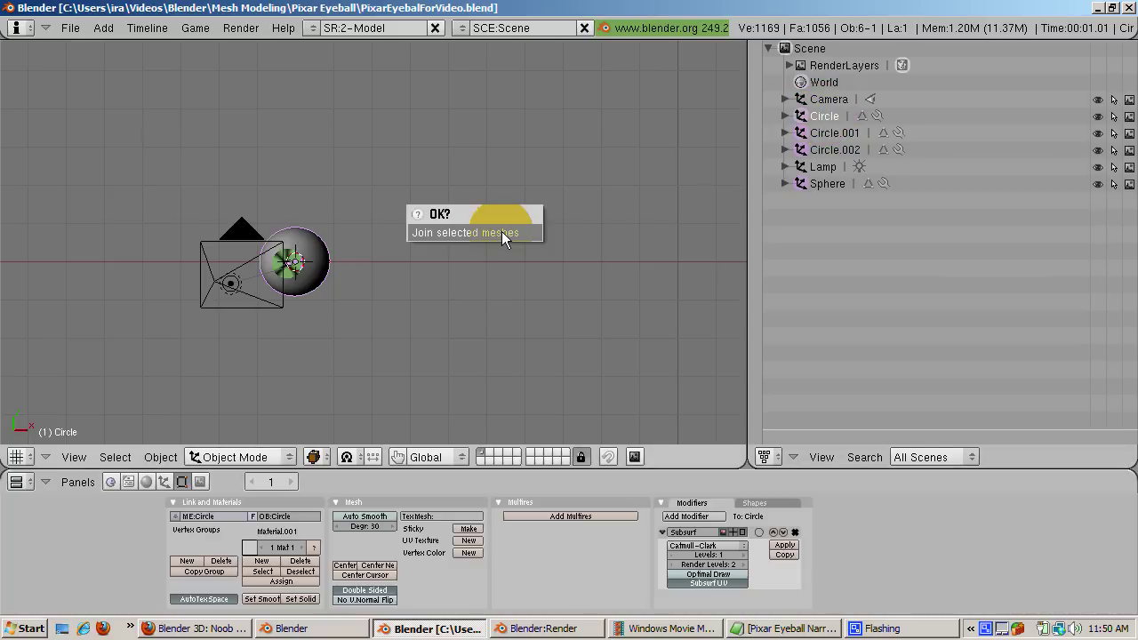
pyautogui.click(502, 232)
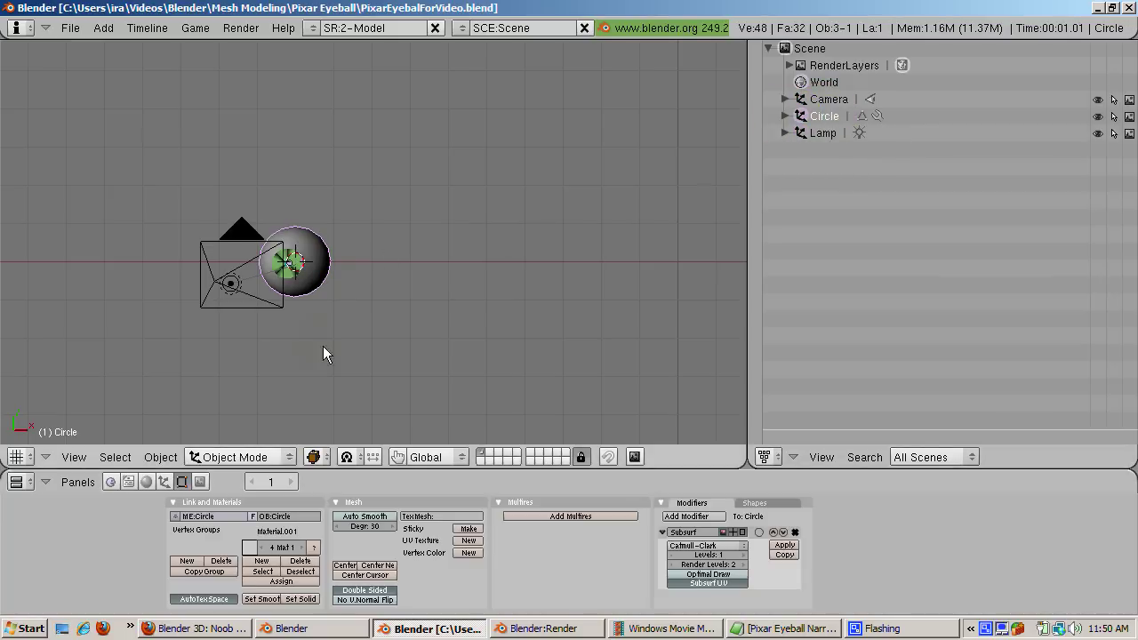
# Rename the joined eyeball object to Eye, then render the scene and close the render window
pyautogui.click(164, 481)
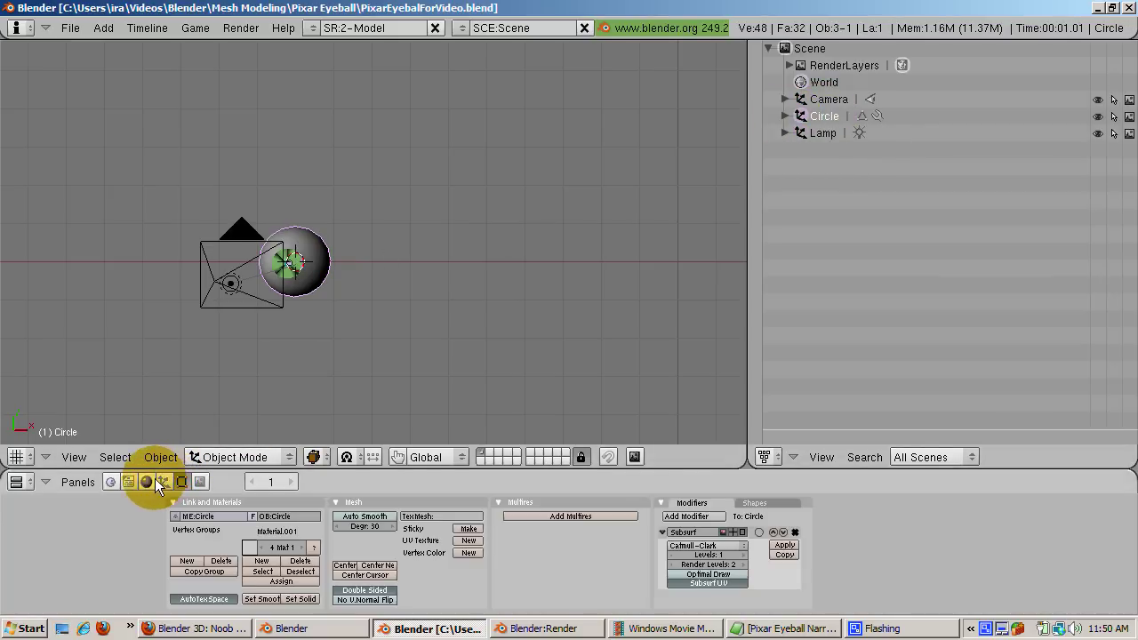
pyautogui.click(178, 478)
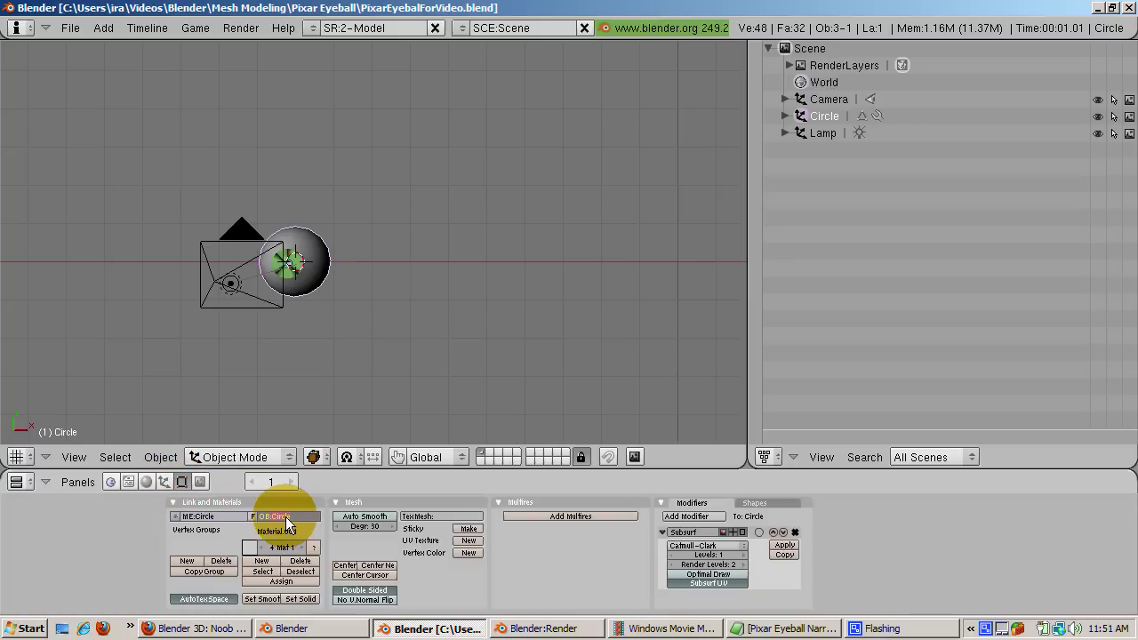
pyautogui.press('Return')
pyautogui.press('F12')
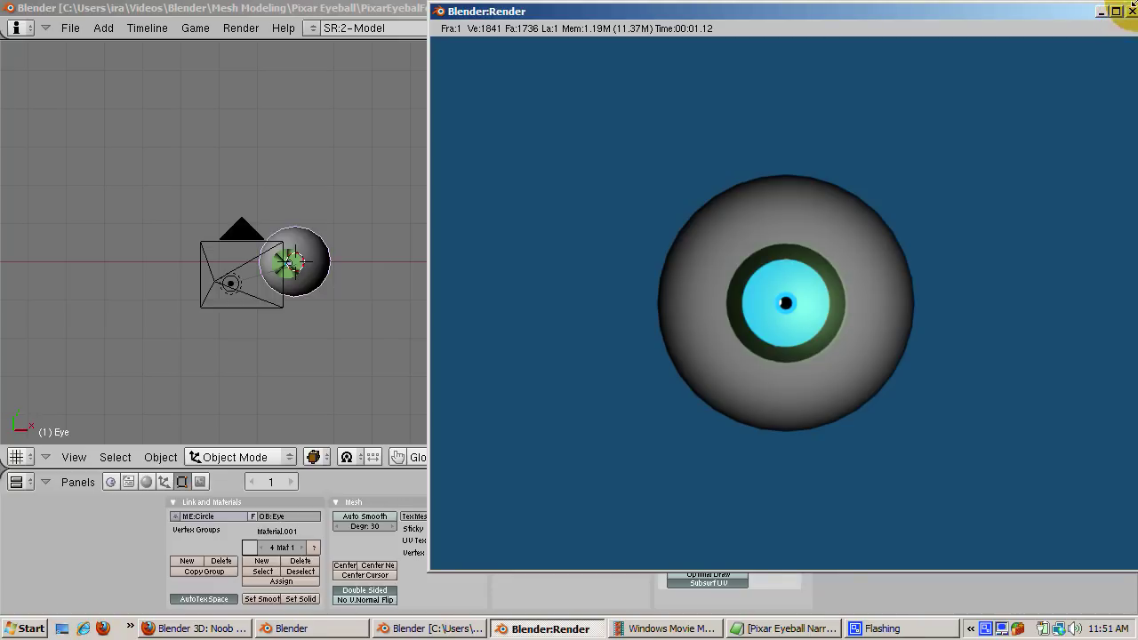
pyautogui.click(1132, 12)
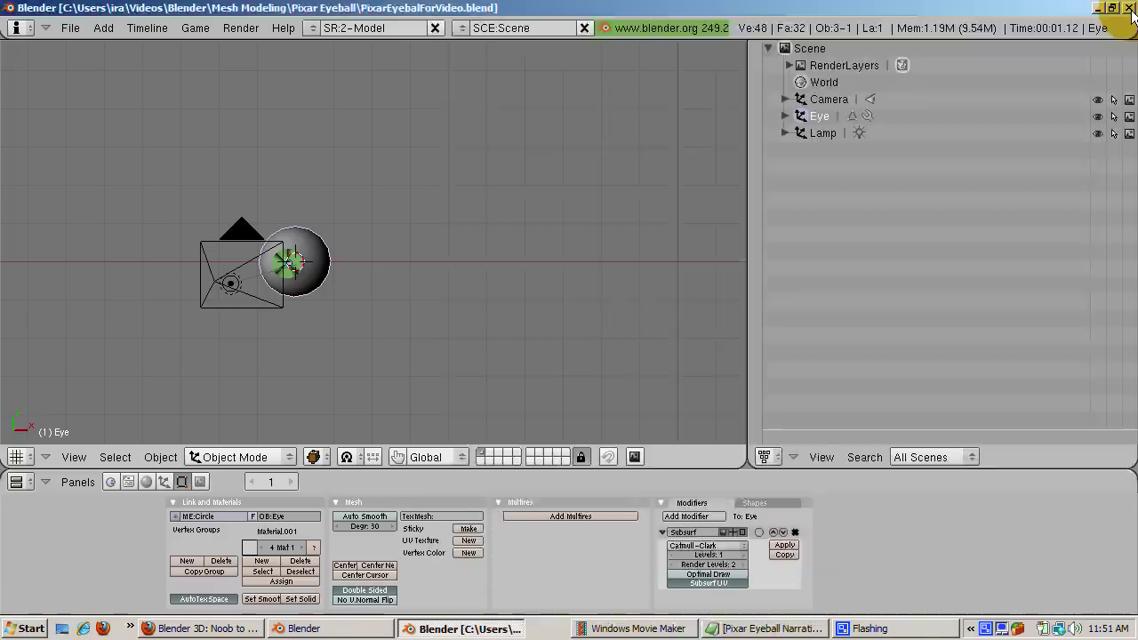